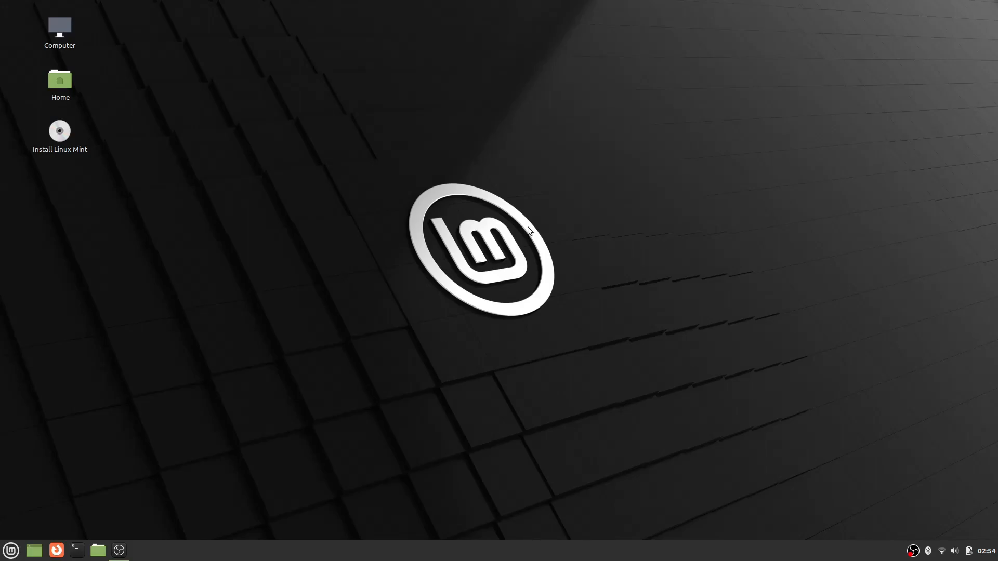
# Open Firefox, close the privacy notice page and search the web for "nephrite gtk theme"
pyautogui.click(56, 550)
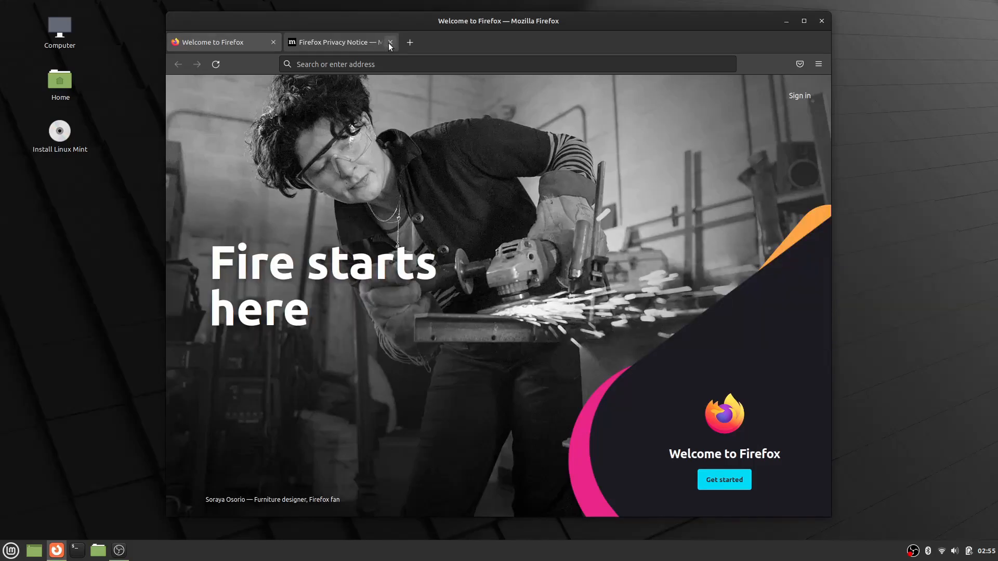
pyautogui.click(389, 43)
pyautogui.click(361, 64)
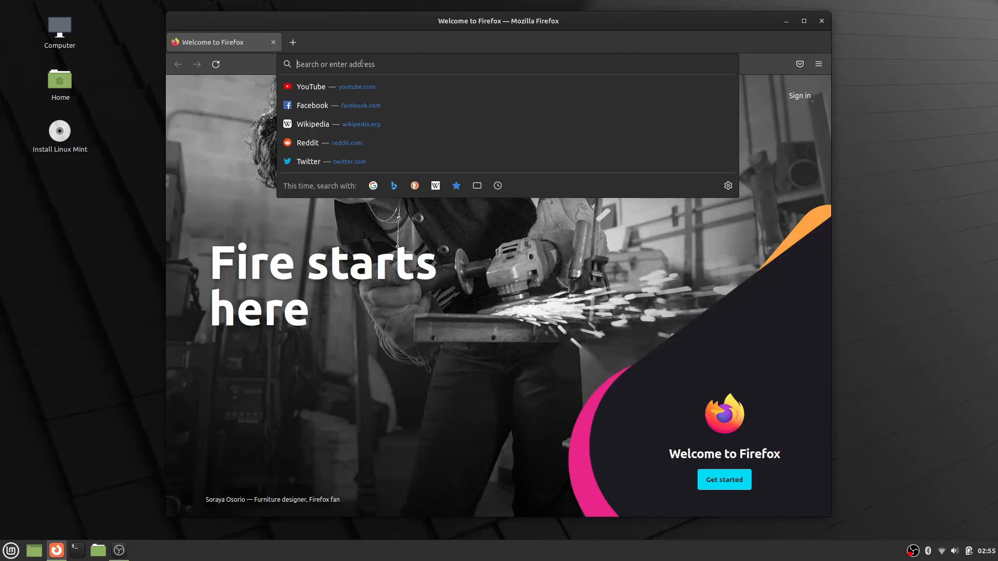
pyautogui.write('nephri')
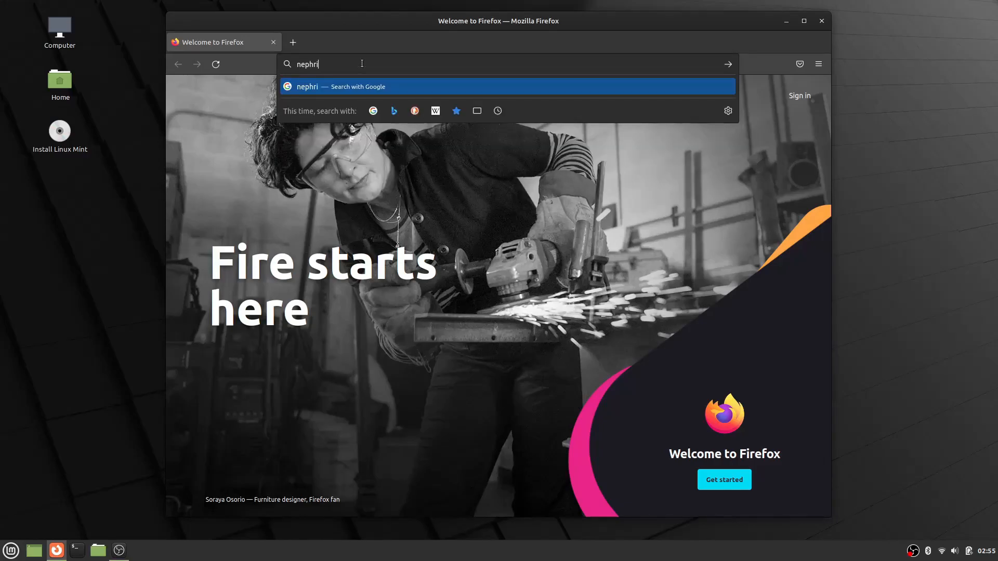
pyautogui.write('te gtk')
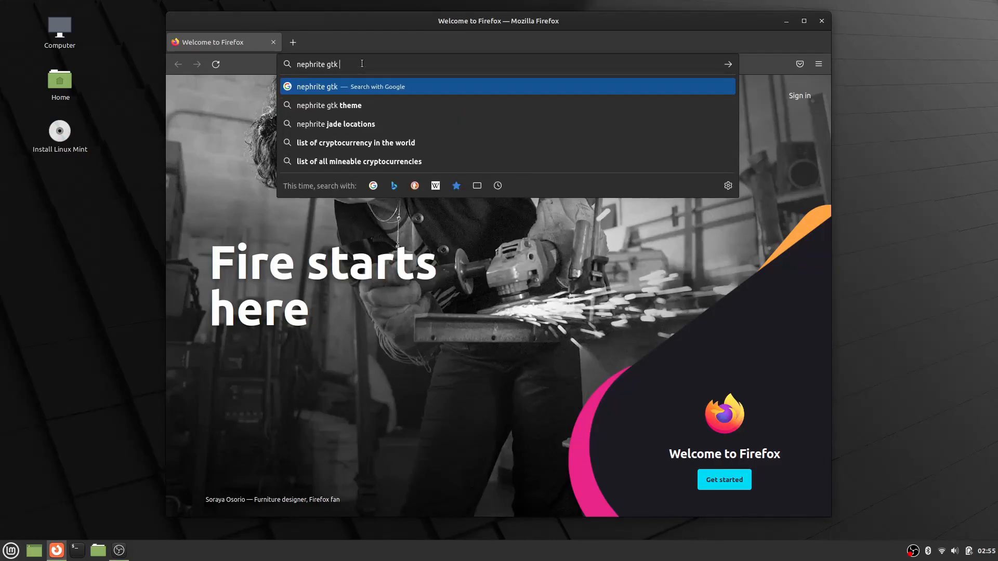
pyautogui.write(' theme')
pyautogui.press('Return')
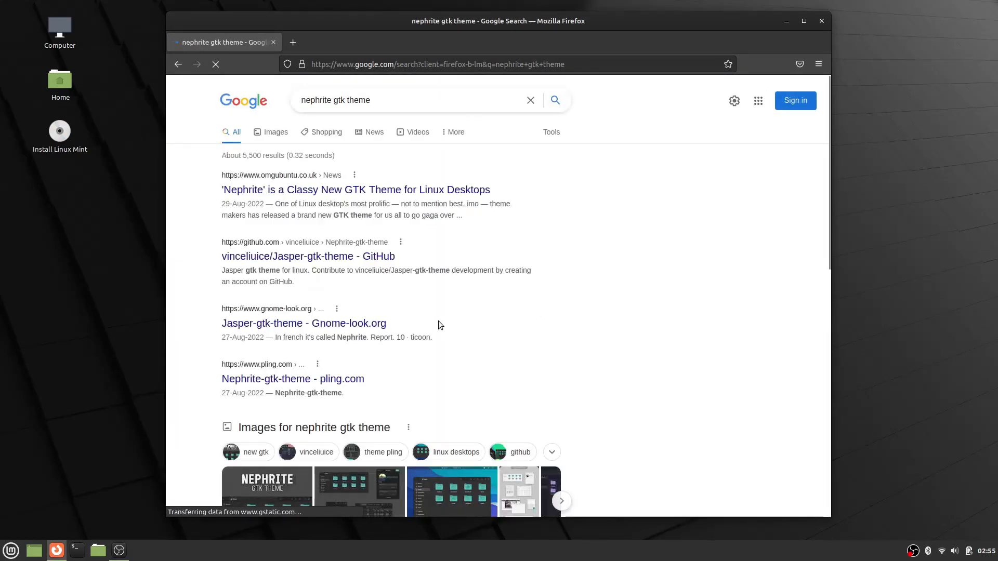
# Download the Jasper-Dark and Jasper-Light archives from the Jasper-gtk-theme page on Gnome-look.org
pyautogui.scroll(-2, 443, 320)
pyautogui.click(249, 210)
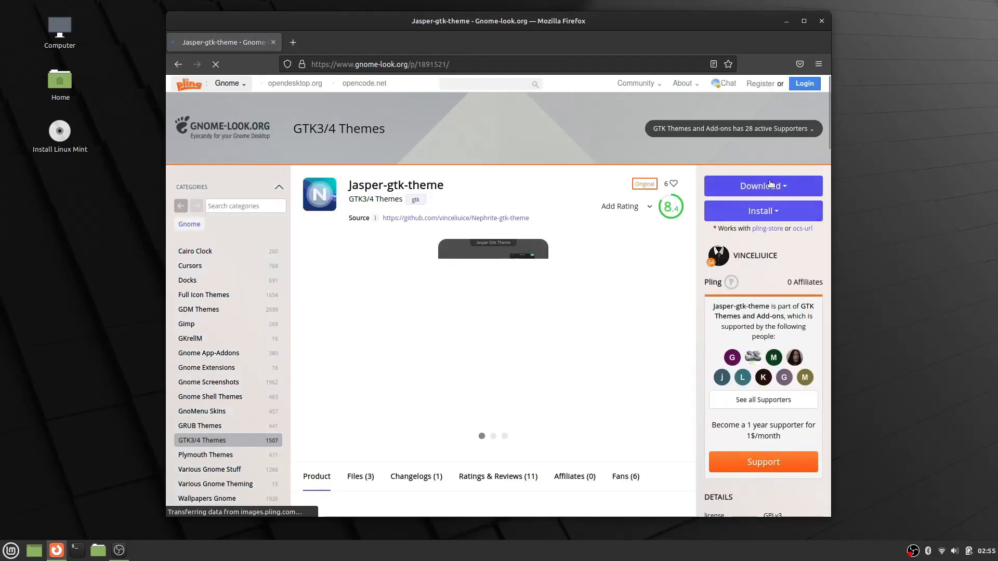
pyautogui.click(759, 188)
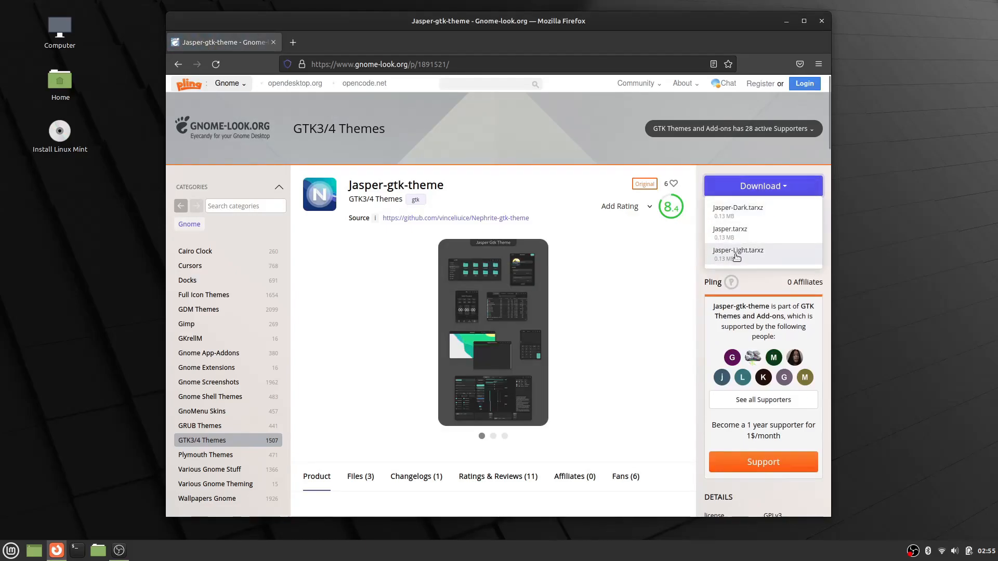
pyautogui.click(734, 213)
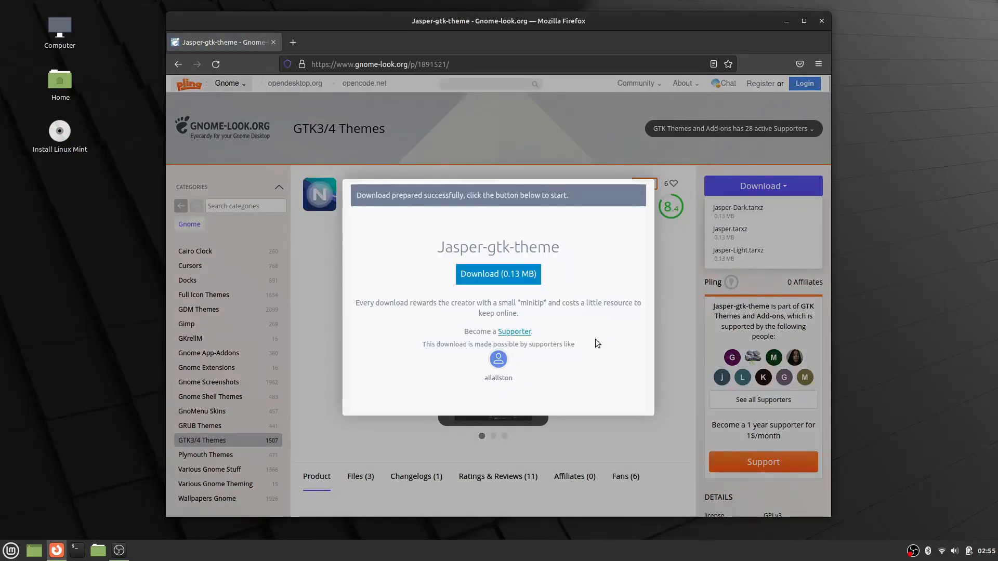
pyautogui.click(479, 276)
pyautogui.click(741, 250)
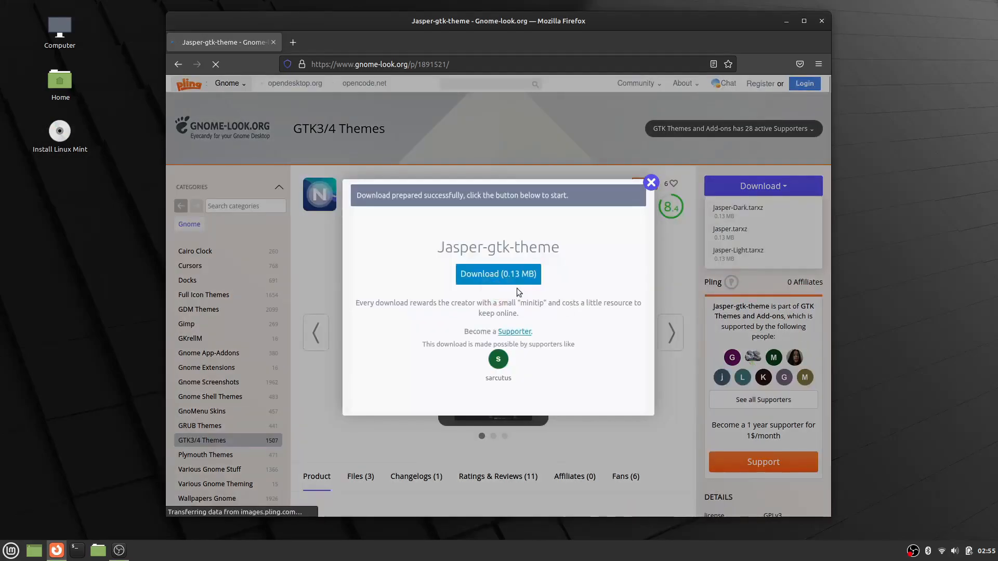
pyautogui.click(517, 282)
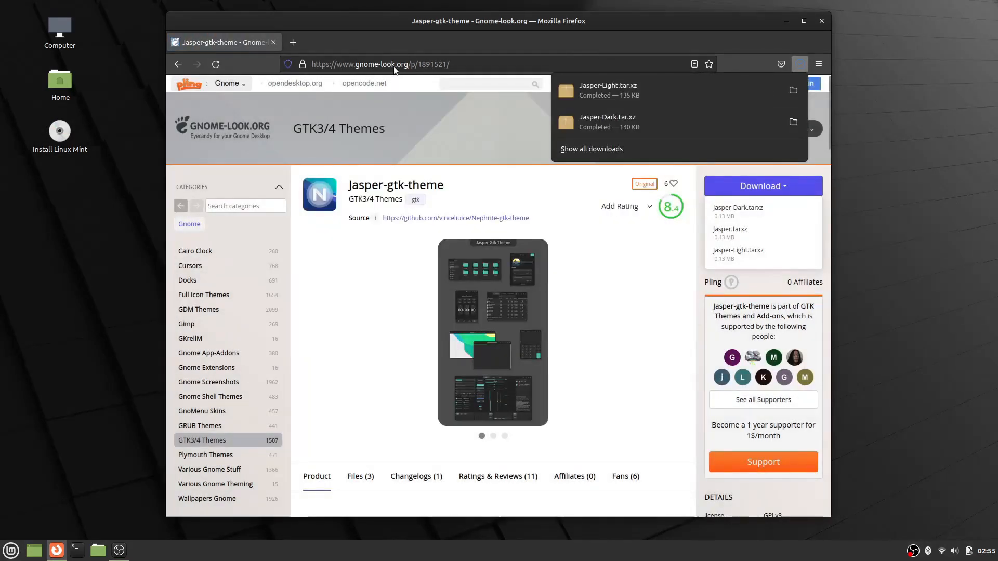
# Search the web for "gtk icons" and open the Full Icon Themes listing on Gnome-look.org
pyautogui.click(387, 67)
pyautogui.write('tk')
pyautogui.press('BackSpace')
pyautogui.press('BackSpace')
pyautogui.write('gtk icons')
pyautogui.press('Return')
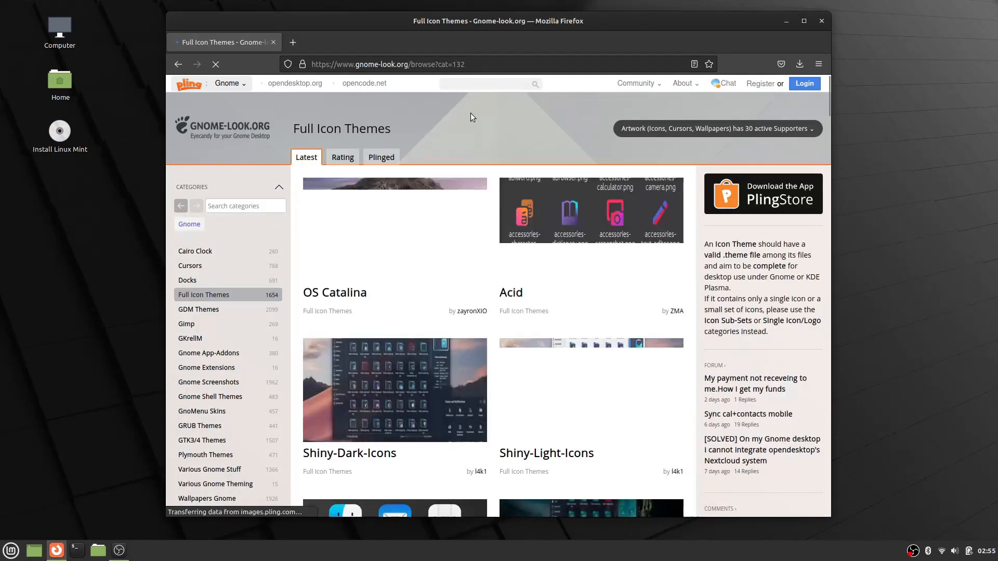
pyautogui.click(464, 84)
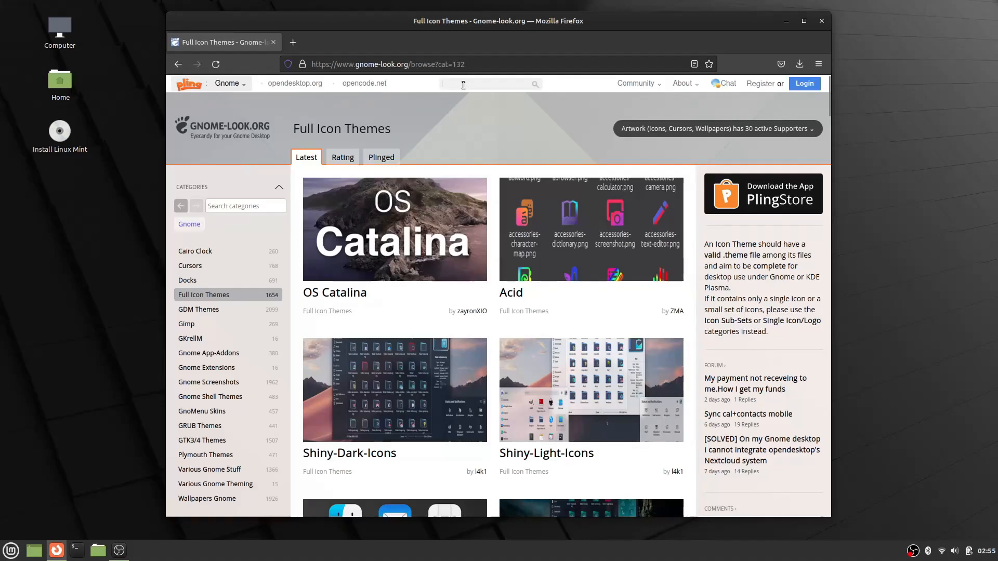
# Find Mystique - Icon Theme on page 3 of the listing, download its Mystique-Icon-Set archive and close the browser
pyautogui.scroll(-20, 478, 210)
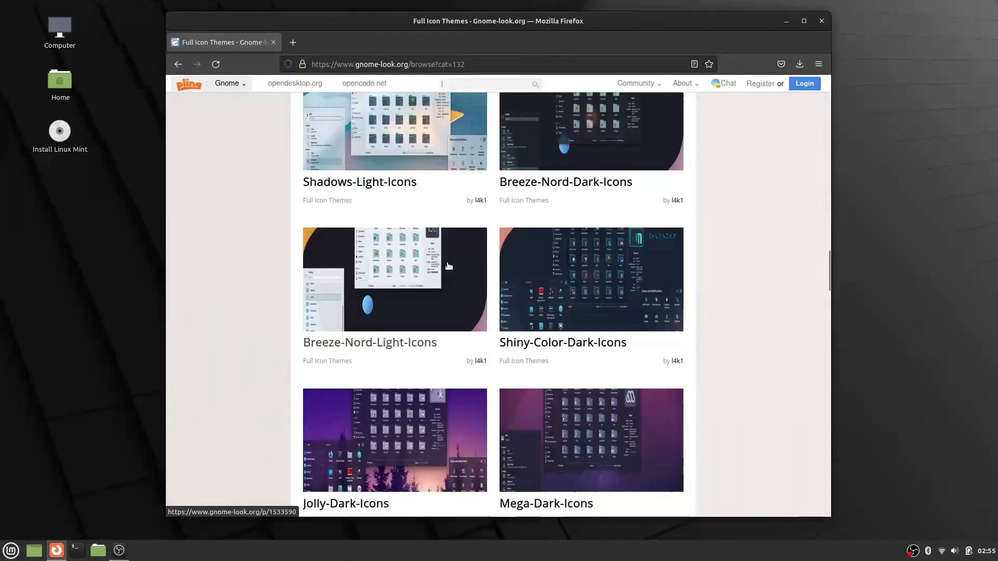
pyautogui.scroll(-15, 440, 270)
pyautogui.click(452, 319)
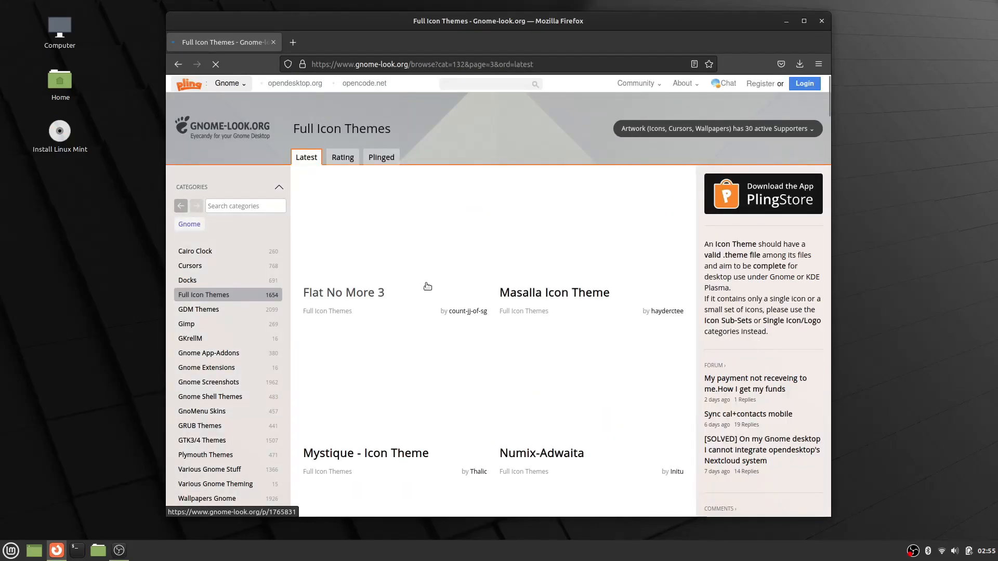
pyautogui.click(328, 436)
pyautogui.click(754, 186)
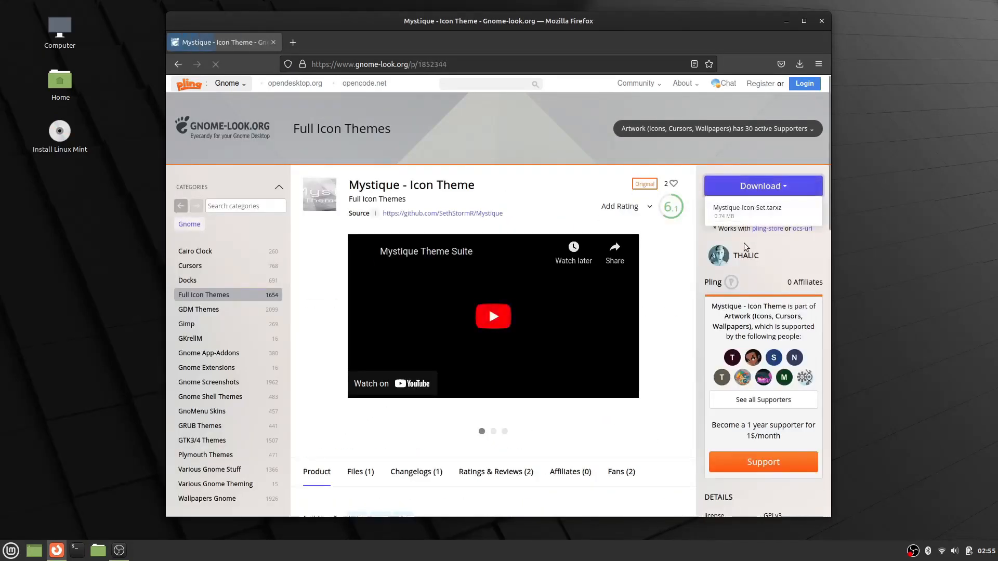
pyautogui.click(745, 210)
pyautogui.click(471, 274)
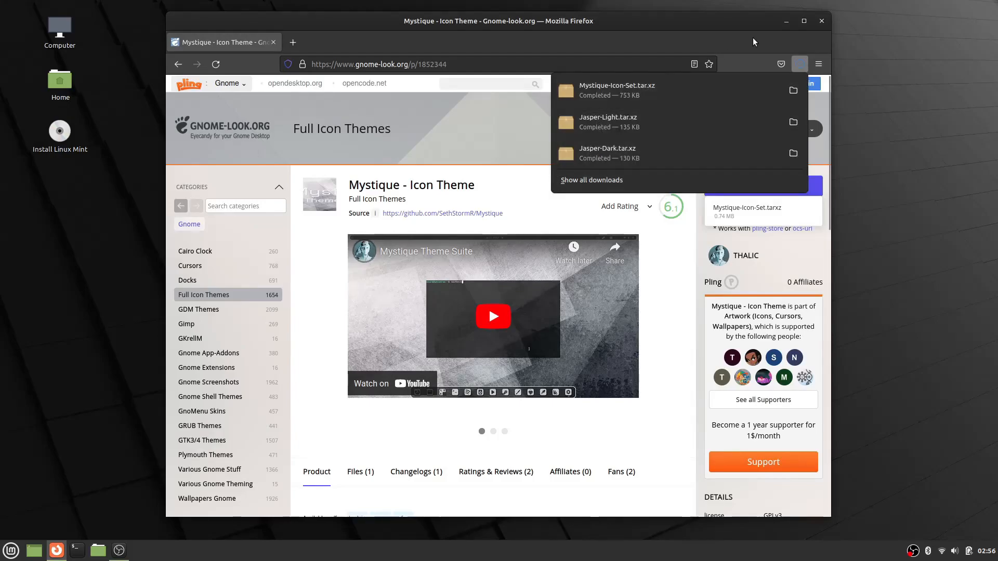
pyautogui.click(822, 22)
pyautogui.click(822, 21)
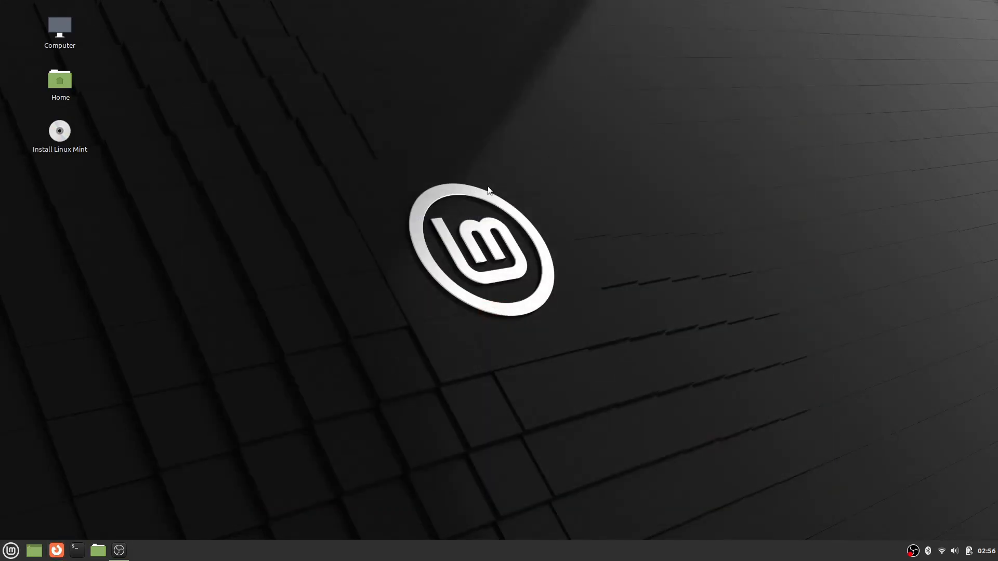
# Open a terminal and add the Ulauncher repository with "sudo add-apt-repository ppa:agornostal/ulauncher"
pyautogui.hotkey('ctrl', 'alt', 't')
pyautogui.write('sudo ')
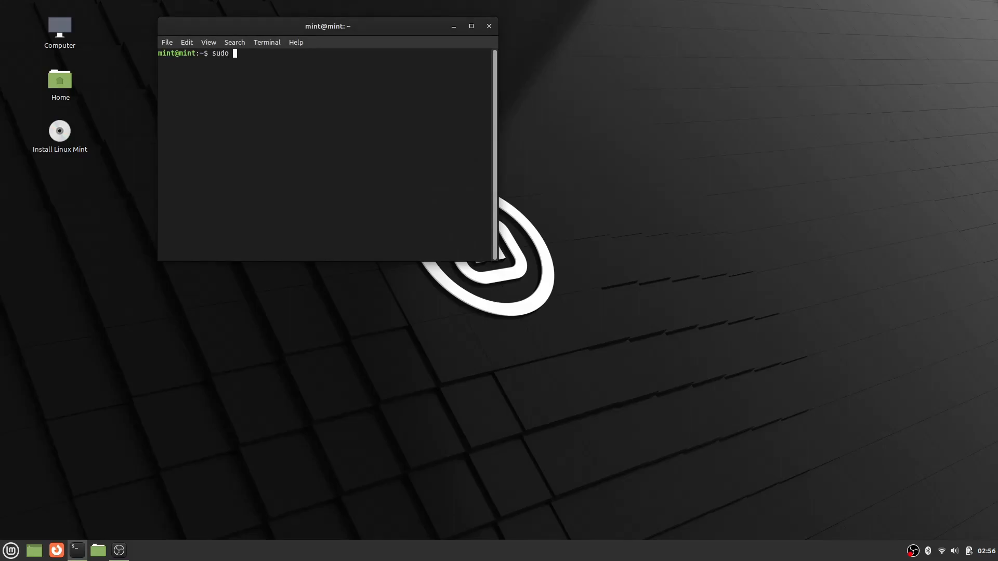
pyautogui.write('ap')
pyautogui.write('d-ap')
pyautogui.write('t-repository ppa:')
pyautogui.write('agornostal/')
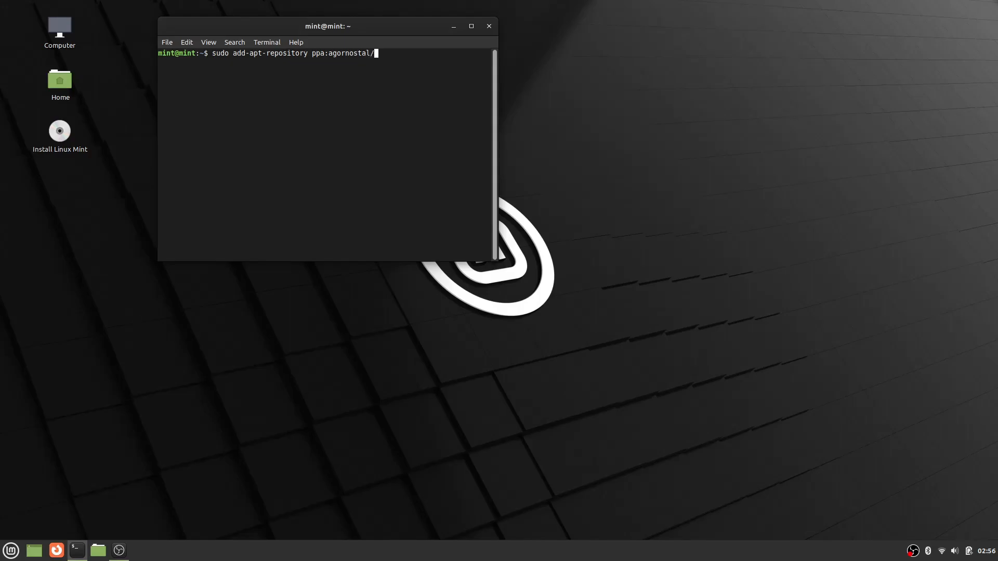
pyautogui.write('ulauncher')
pyautogui.press('Return')
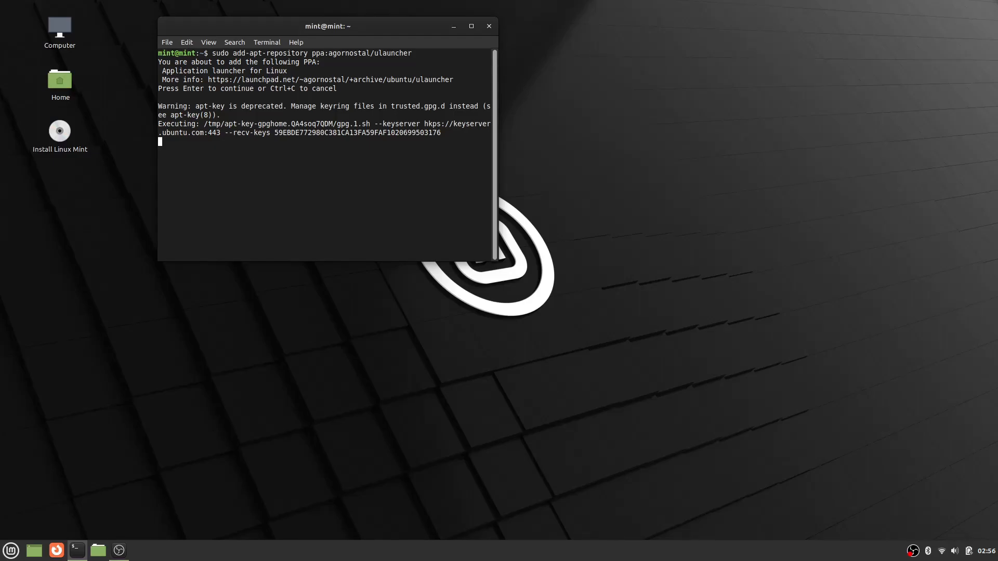
# Update the package lists with "sudo apt update" and install jq, curl, conky, ulauncher and tint2 through apt
pyautogui.write('sudo apt')
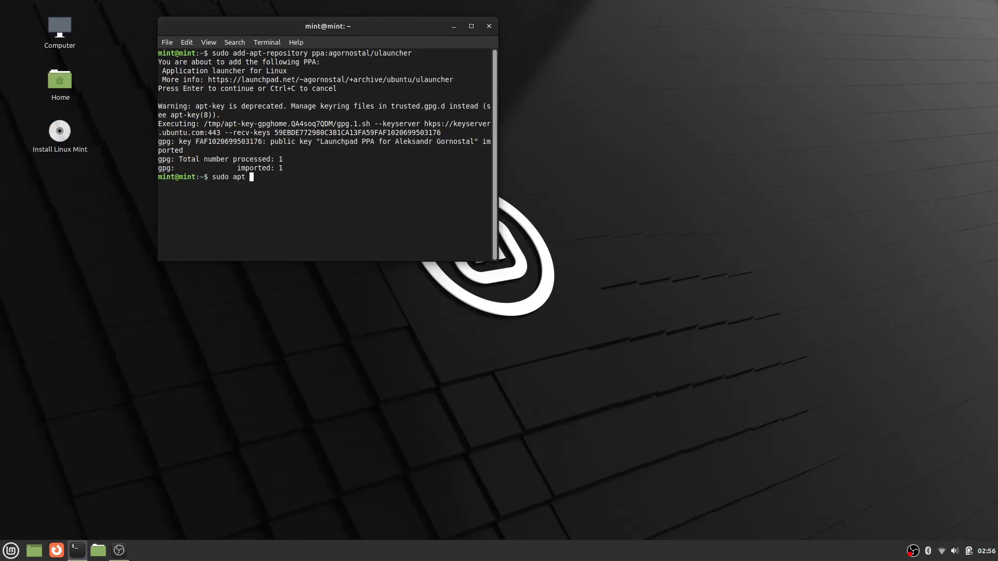
pyautogui.write(' update')
pyautogui.press('Return')
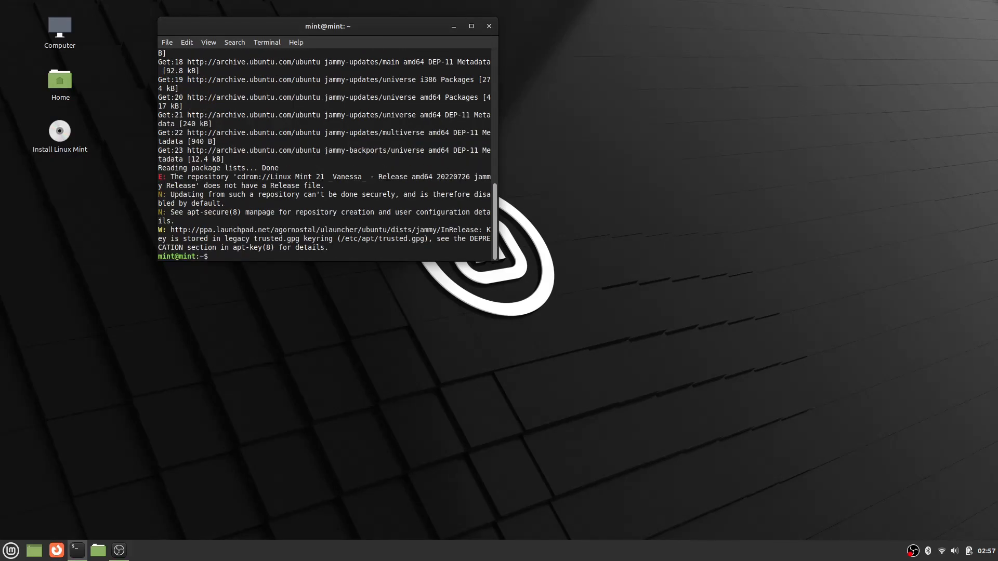
pyautogui.write('sudo apt install jq curl conky ulauncher')
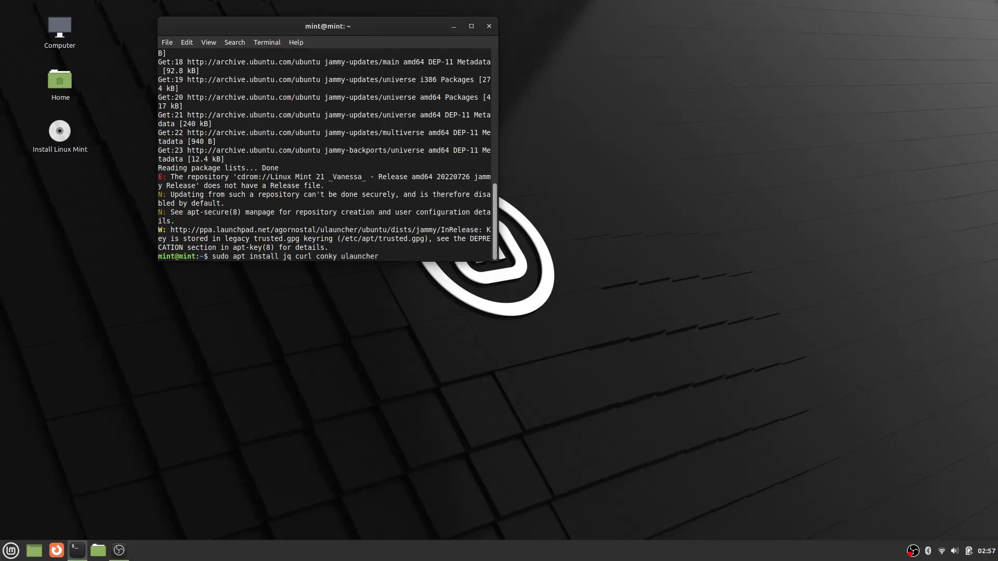
pyautogui.write(' tint2')
pyautogui.press('Return')
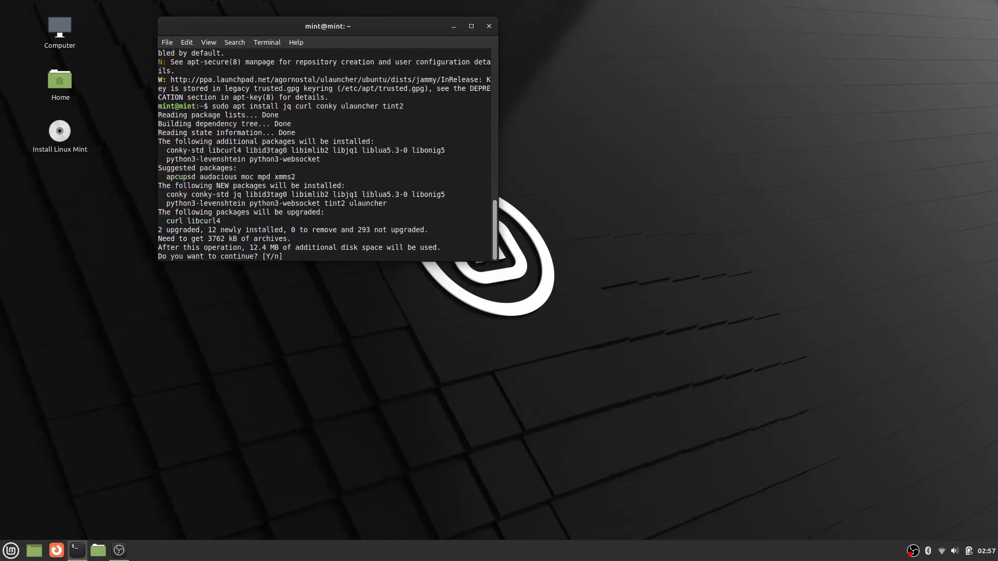
pyautogui.press('Return')
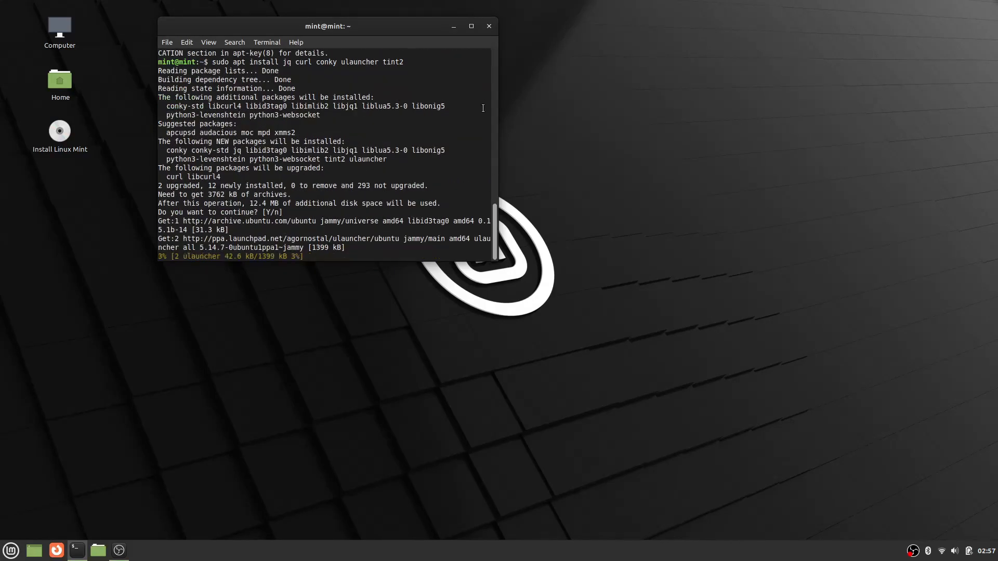
pyautogui.rightClick(555, 559)
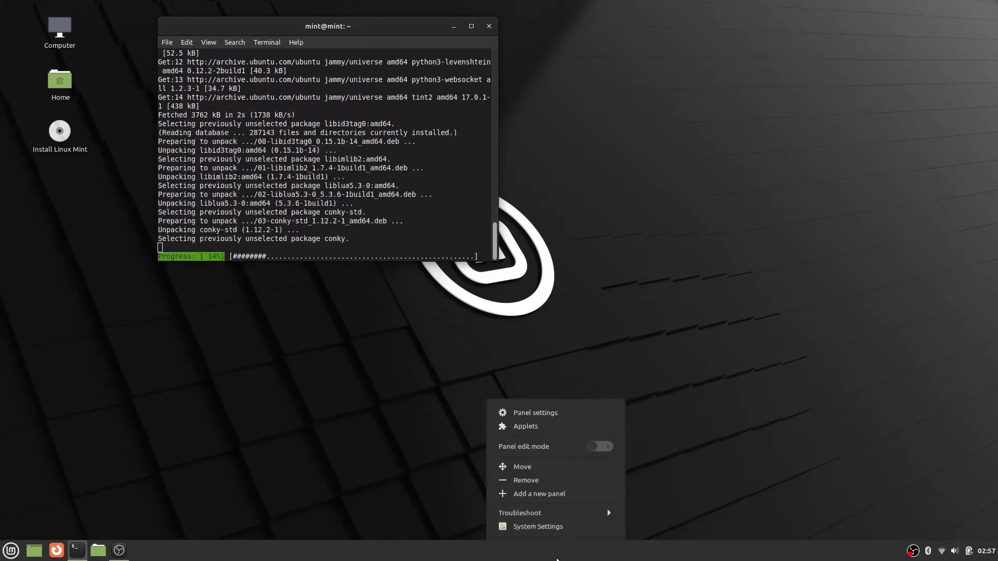
pyautogui.click(535, 413)
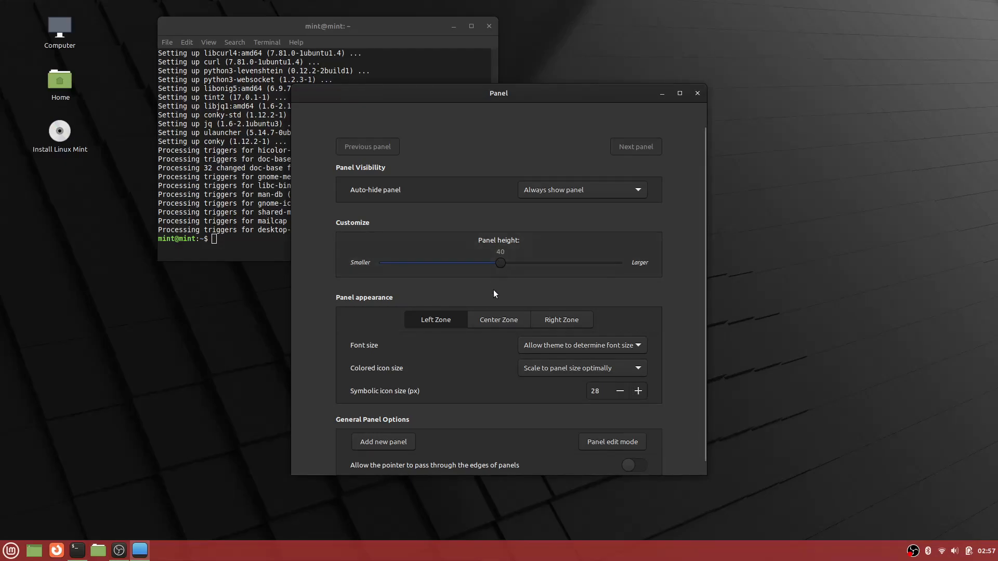
pyautogui.scroll(-2, 413, 370)
pyautogui.click(698, 93)
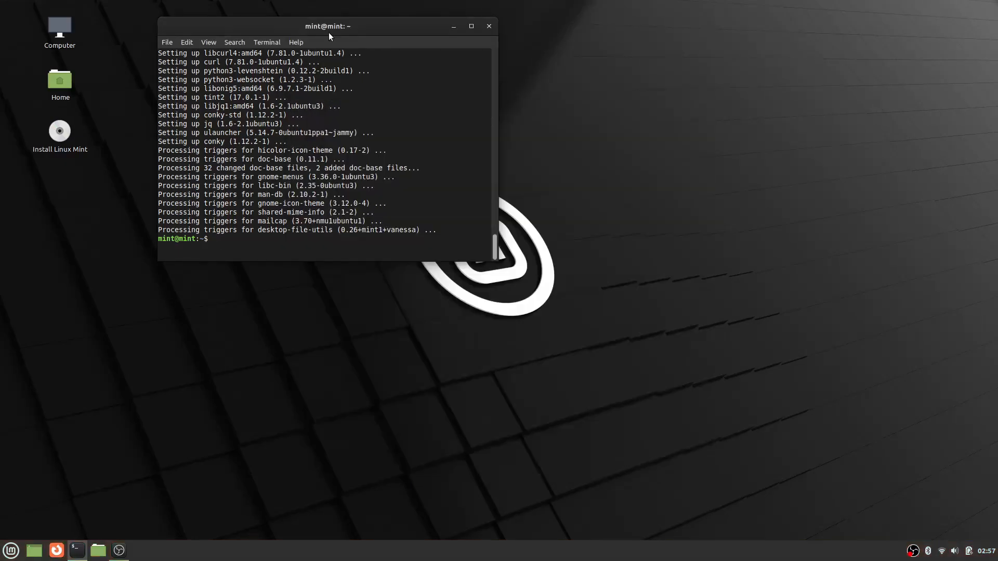
pyautogui.moveTo(328, 32); pyautogui.dragTo(415, 109)
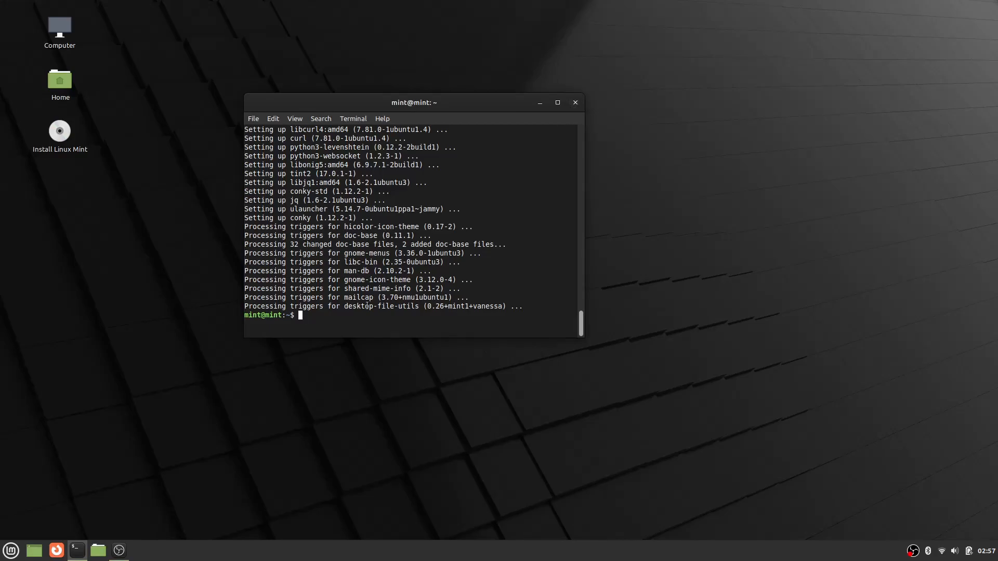
# Open Firefox again and download the Montserrat font family from Google Fonts
pyautogui.click(56, 550)
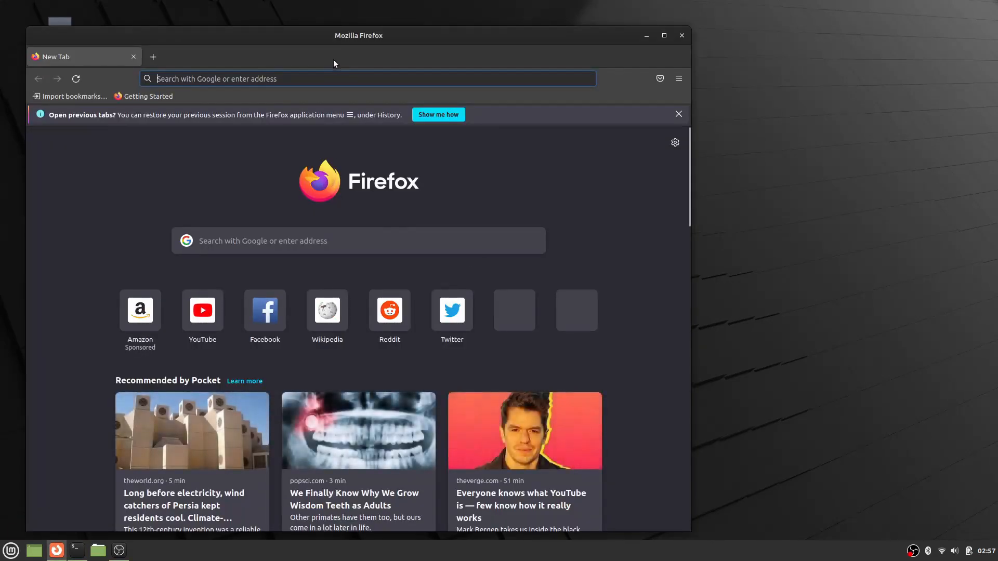
pyautogui.click(335, 79)
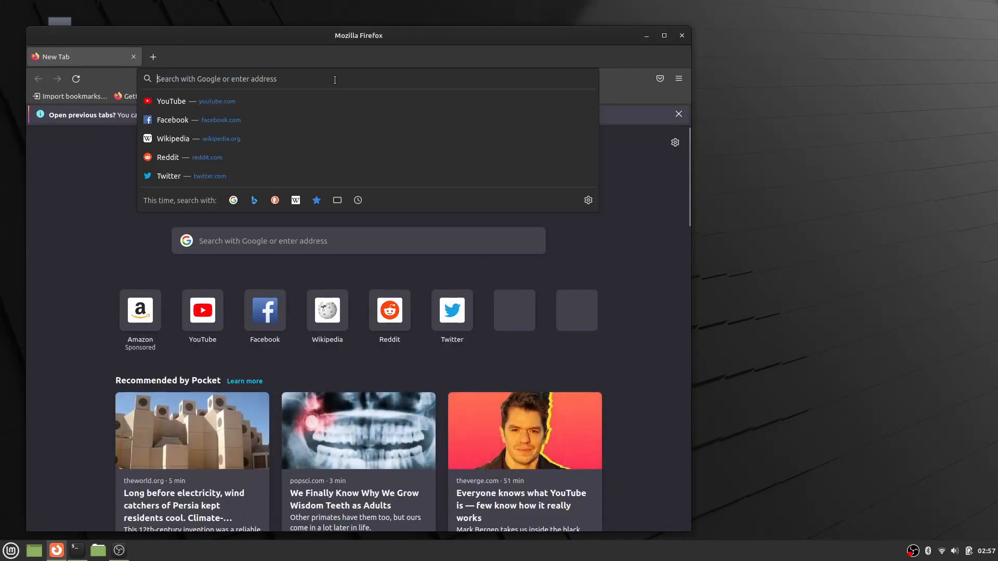
pyautogui.write('mont')
pyautogui.press('Return')
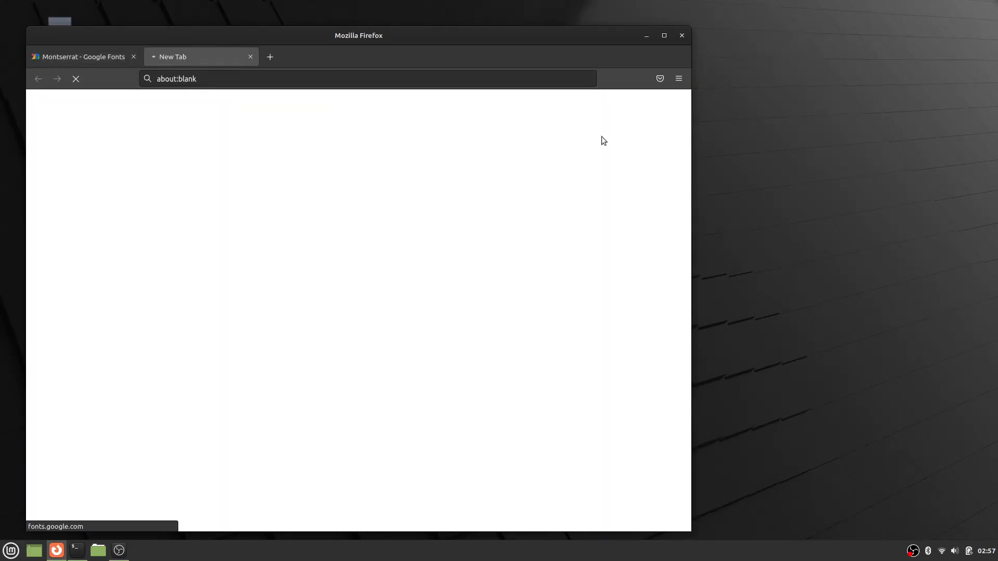
# Install the Montserrat-VariableFont_wght.ttf and Montserrat italic variable fonts from Montserrat.zip and close the font viewer
pyautogui.click(215, 216)
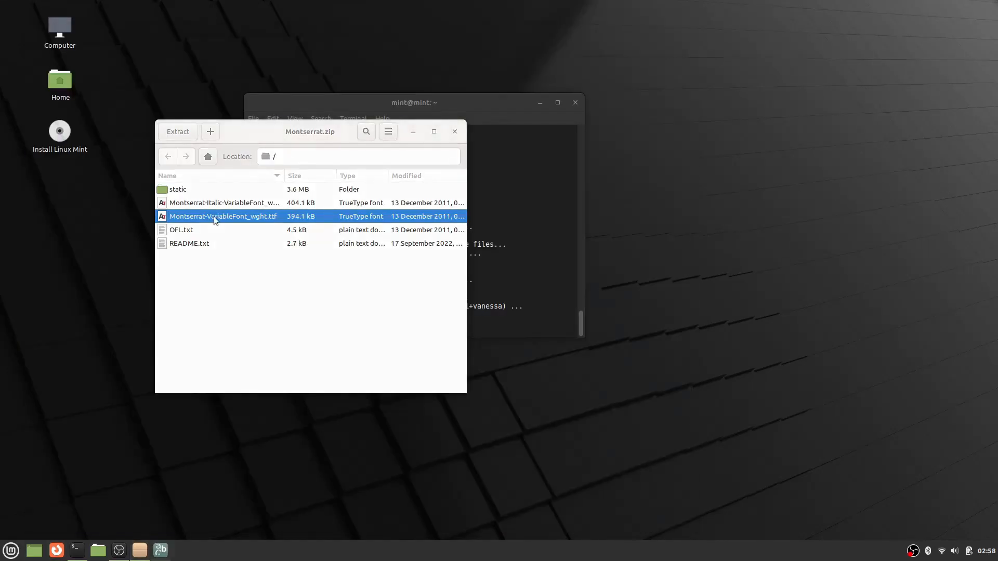
pyautogui.doubleClick(214, 216)
pyautogui.click(363, 39)
pyautogui.click(450, 294)
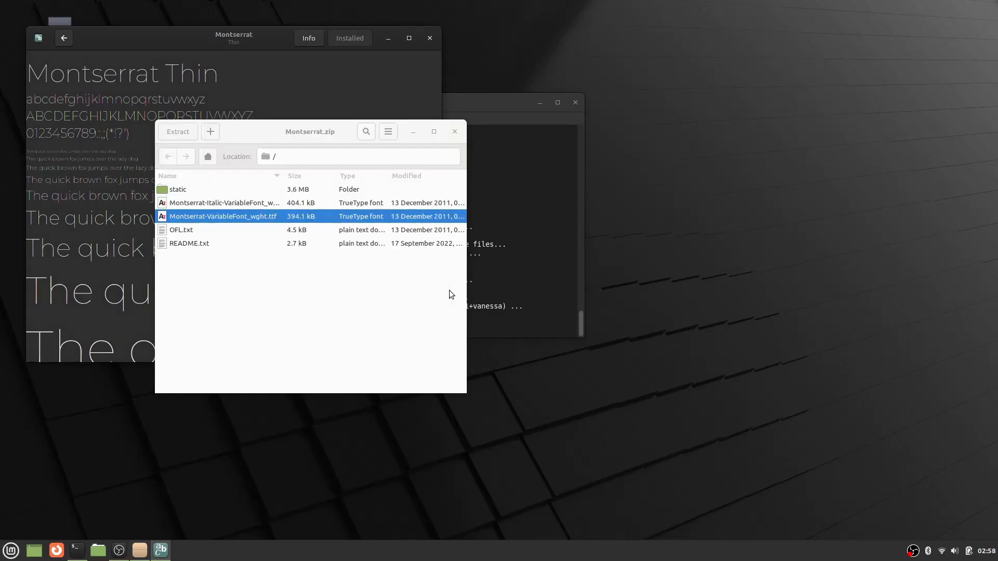
pyautogui.doubleClick(231, 202)
pyautogui.click(136, 129)
pyautogui.click(429, 38)
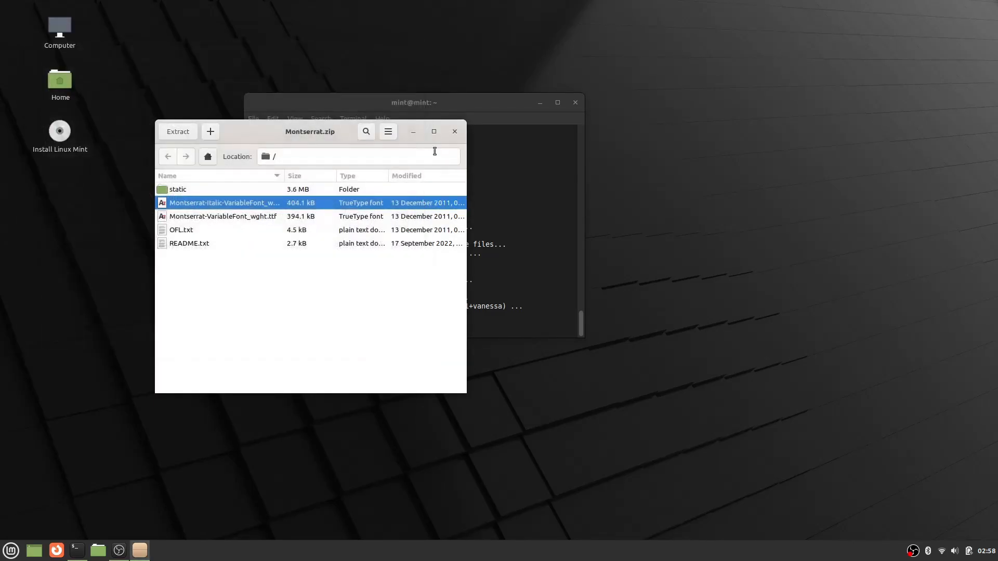
# Close the Montserrat.zip archive and launch the Tint2 panel
pyautogui.click(454, 133)
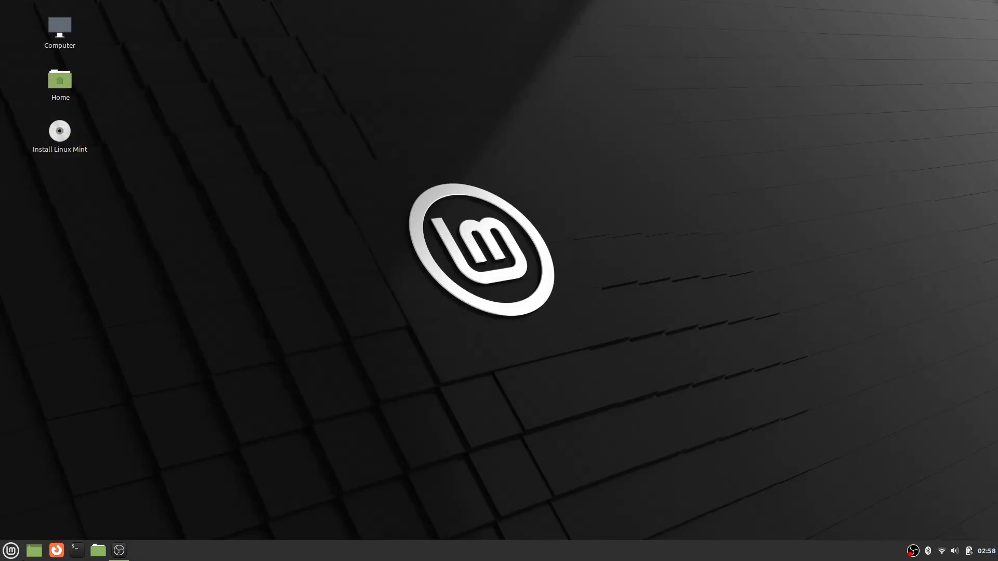
pyautogui.click(11, 551)
pyautogui.write('tint')
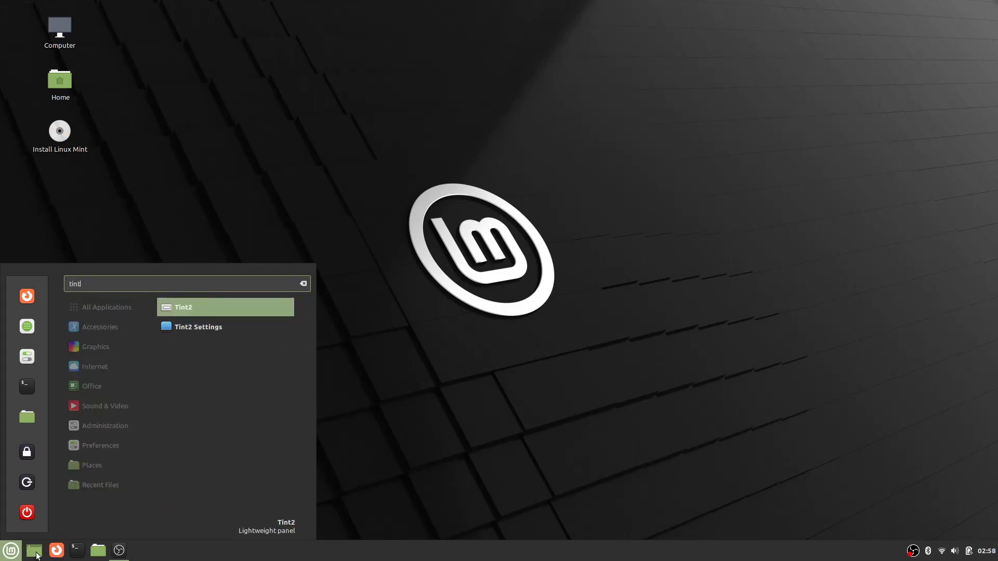
pyautogui.press('Return')
# Remove the default Cinnamon panel, open the offered panel settings and close them without adding a panel
pyautogui.rightClick(377, 559)
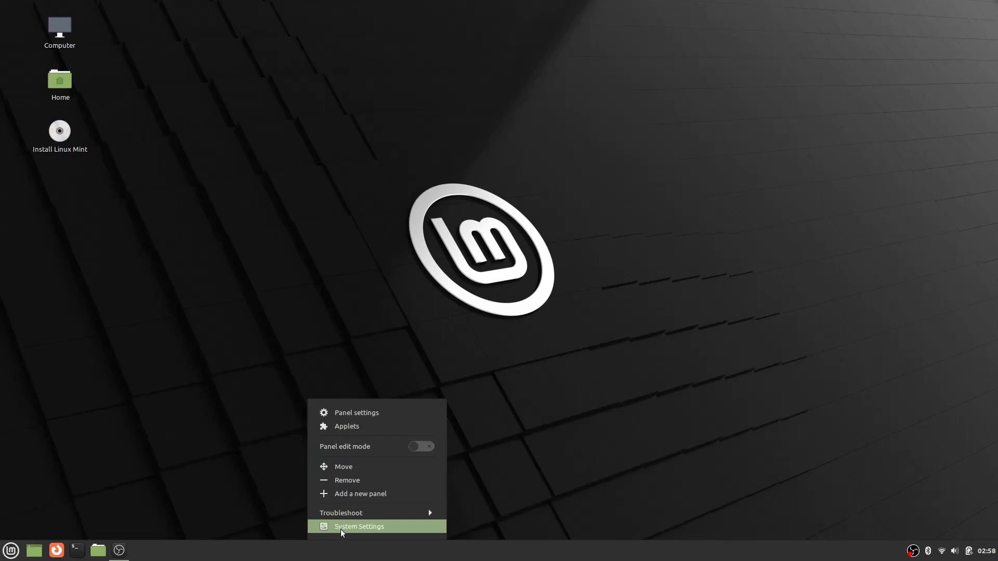
pyautogui.click(345, 479)
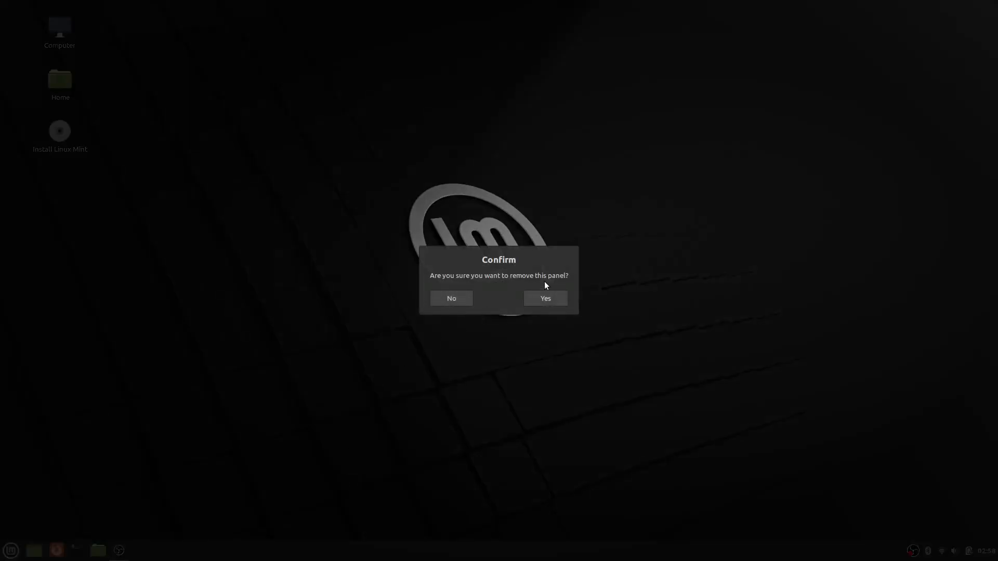
pyautogui.click(550, 296)
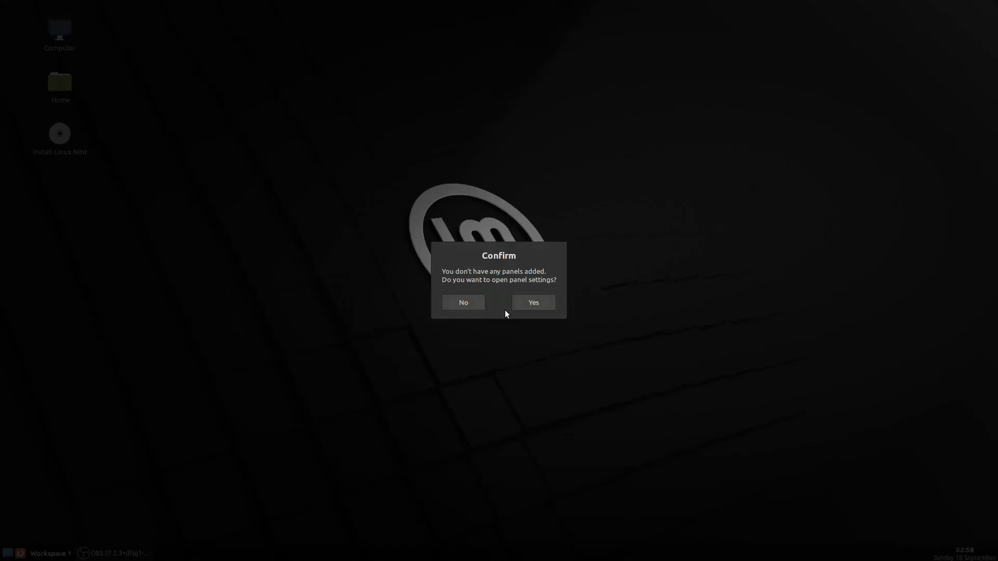
pyautogui.click(540, 307)
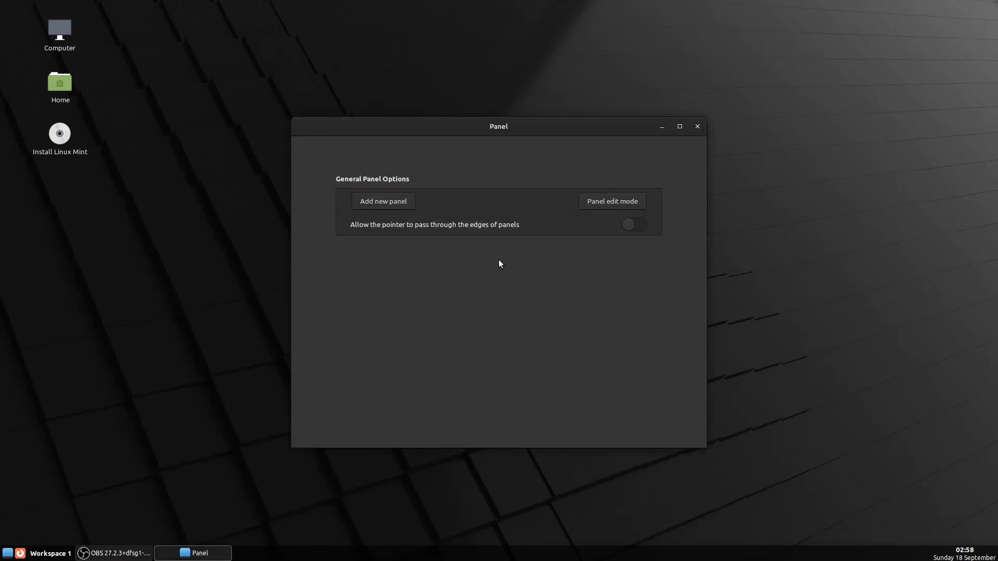
pyautogui.moveTo(488, 133); pyautogui.dragTo(569, 119)
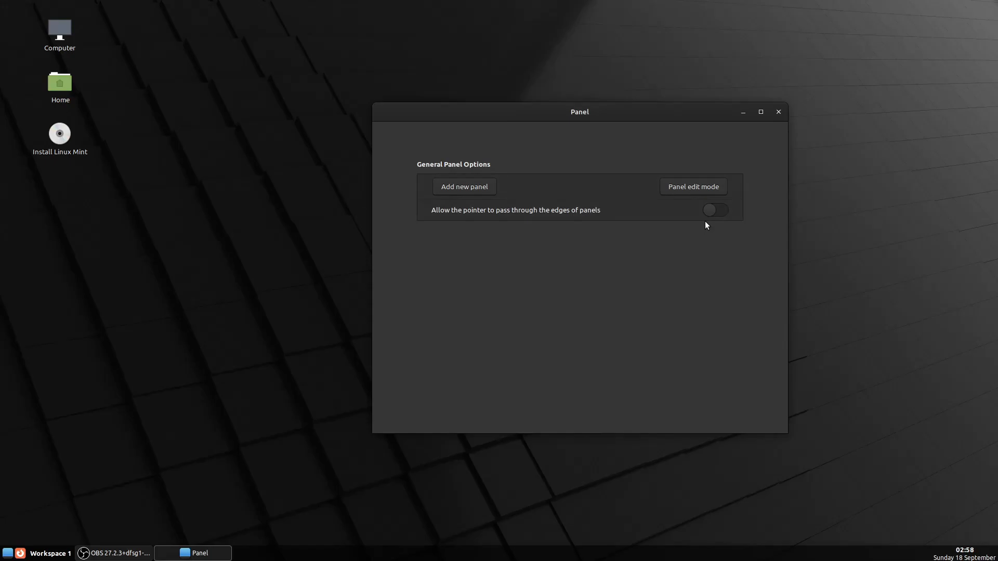
pyautogui.click(783, 111)
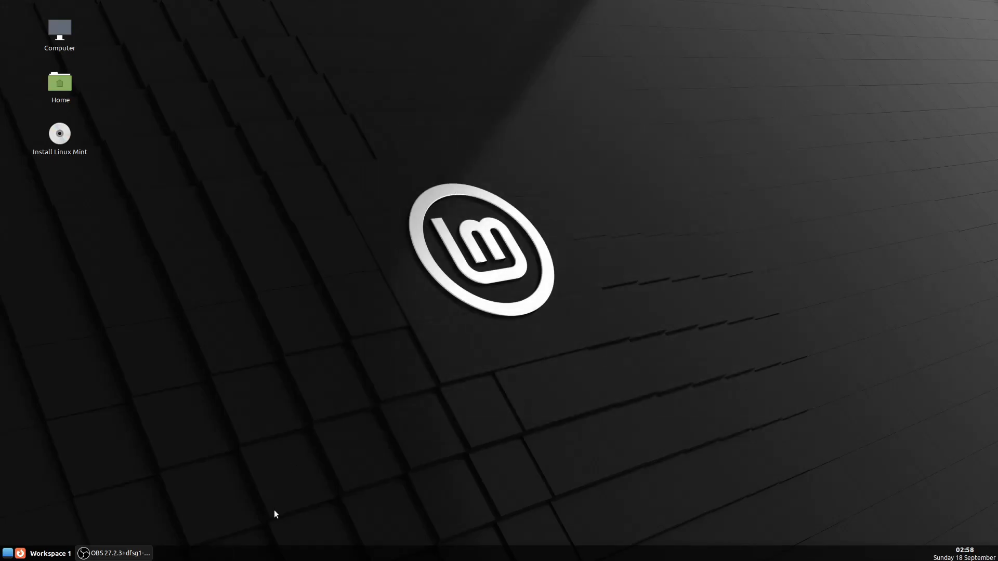
# Look at the Tint2 panel themes and properties windows and close them
pyautogui.moveTo(229, 86); pyautogui.dragTo(327, 137)
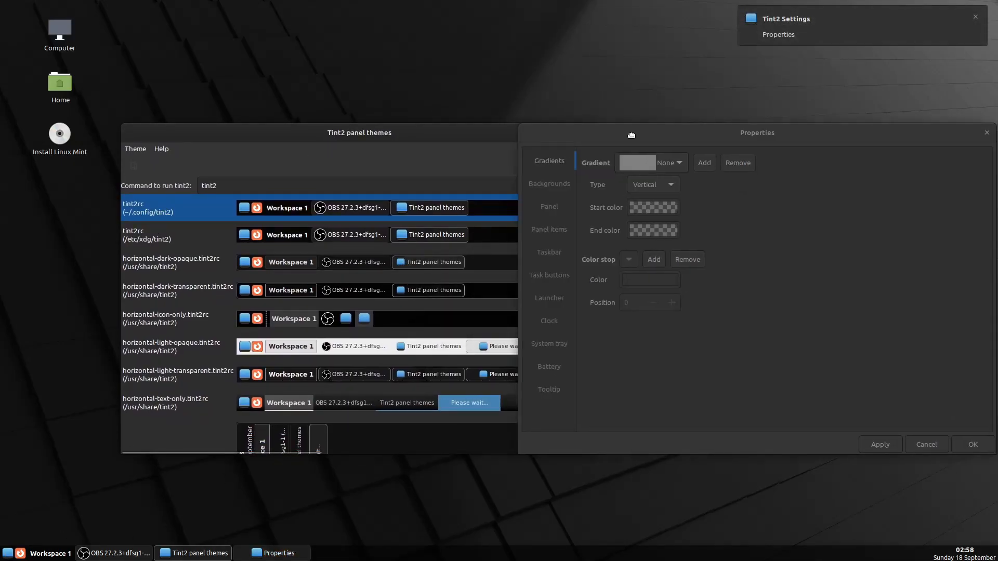
pyautogui.click(680, 207)
pyautogui.click(589, 133)
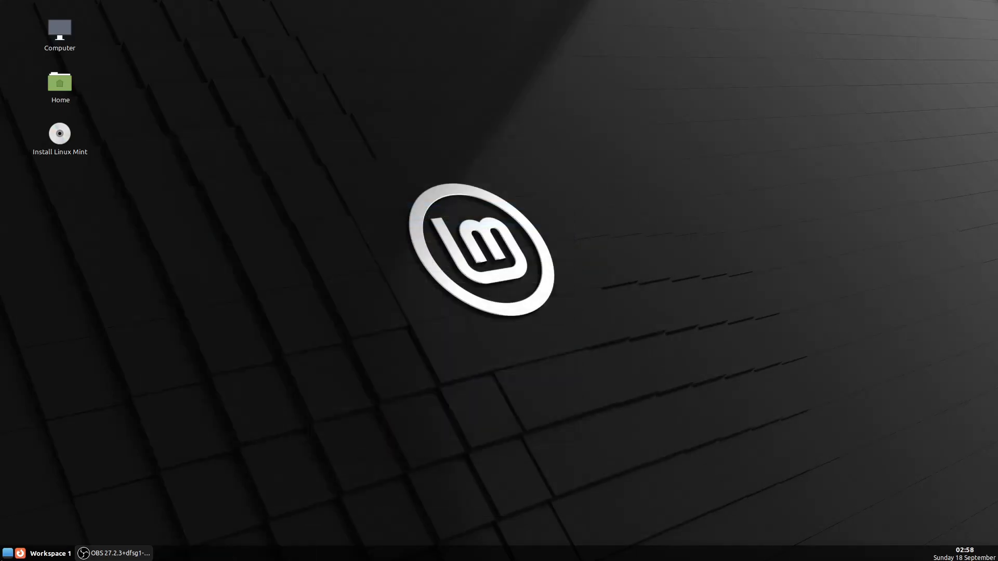
# Open the Jasper-Light.tar.xz, Jasper-Dark.tar.xz and Mystique-Icon-Set.tar.xz archives from the Downloads folder
pyautogui.doubleClick(70, 91)
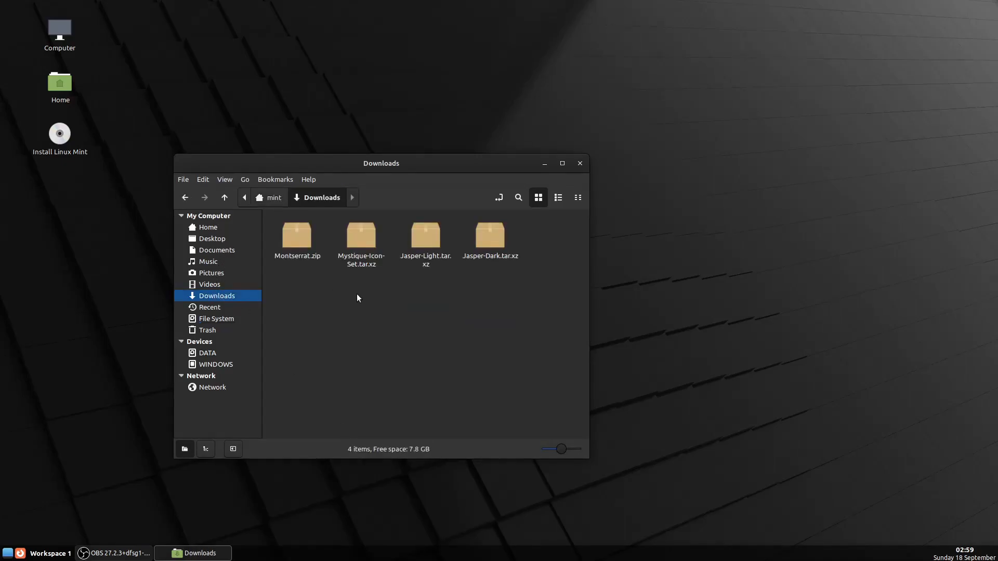
pyautogui.doubleClick(426, 241)
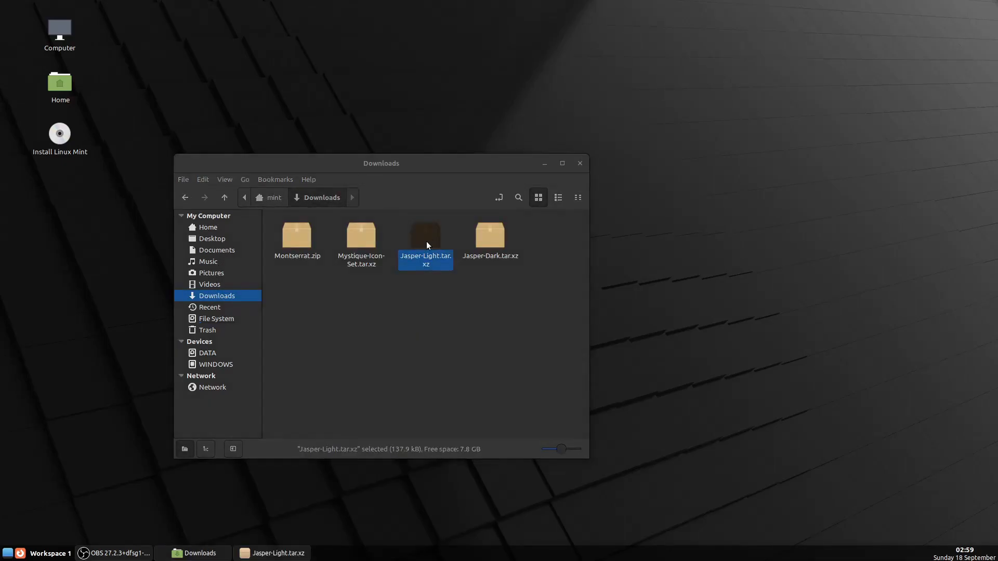
pyautogui.doubleClick(490, 244)
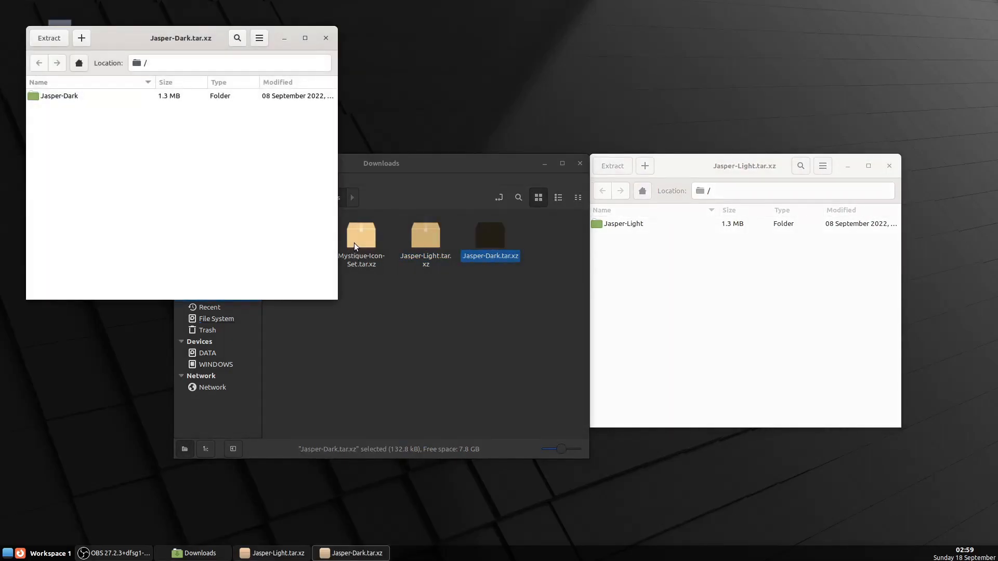
pyautogui.doubleClick(358, 240)
pyautogui.click(410, 198)
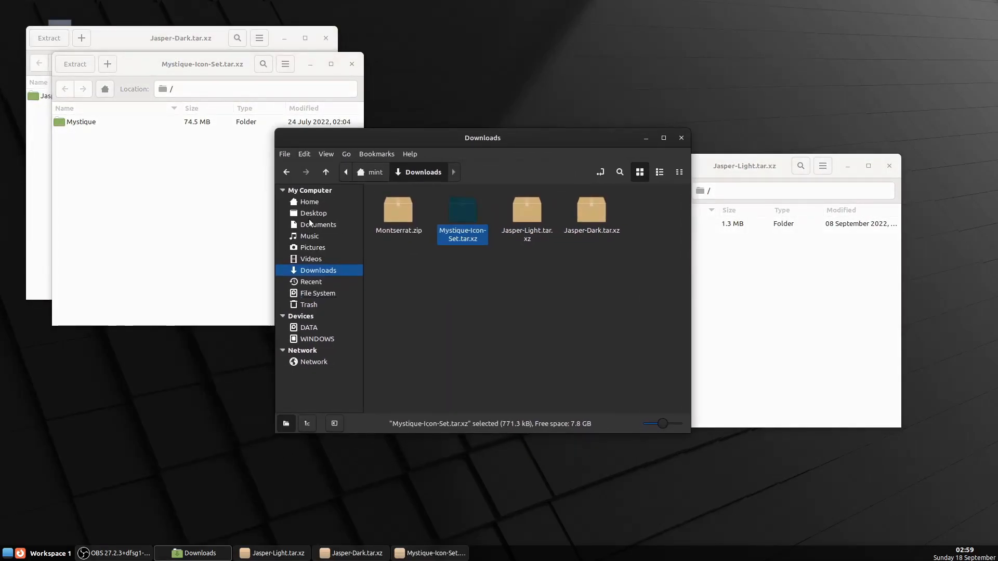
# Extract the Jasper-Light and Jasper-Dark folders from their archives into the home directory's .themes folder
pyautogui.click(312, 201)
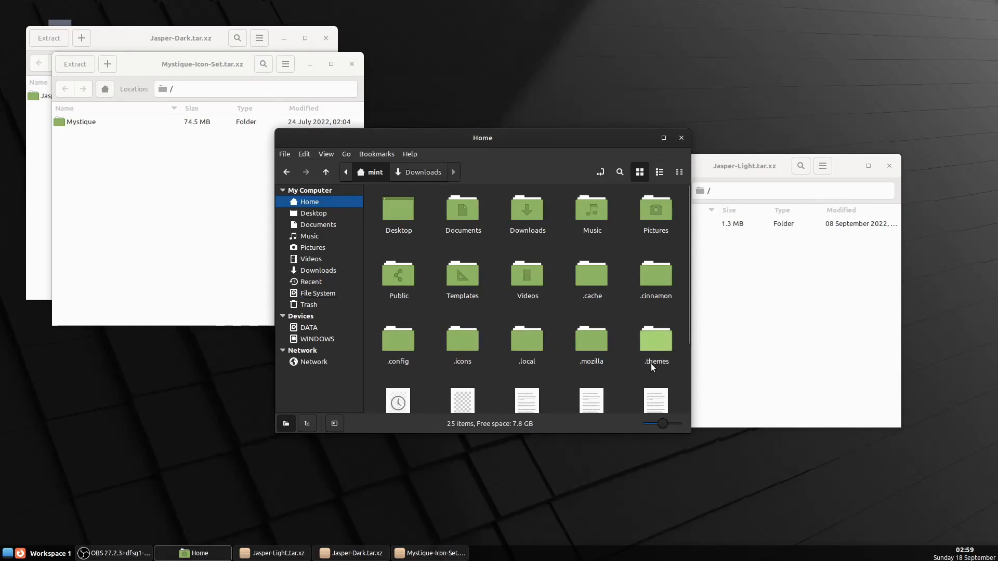
pyautogui.doubleClick(658, 332)
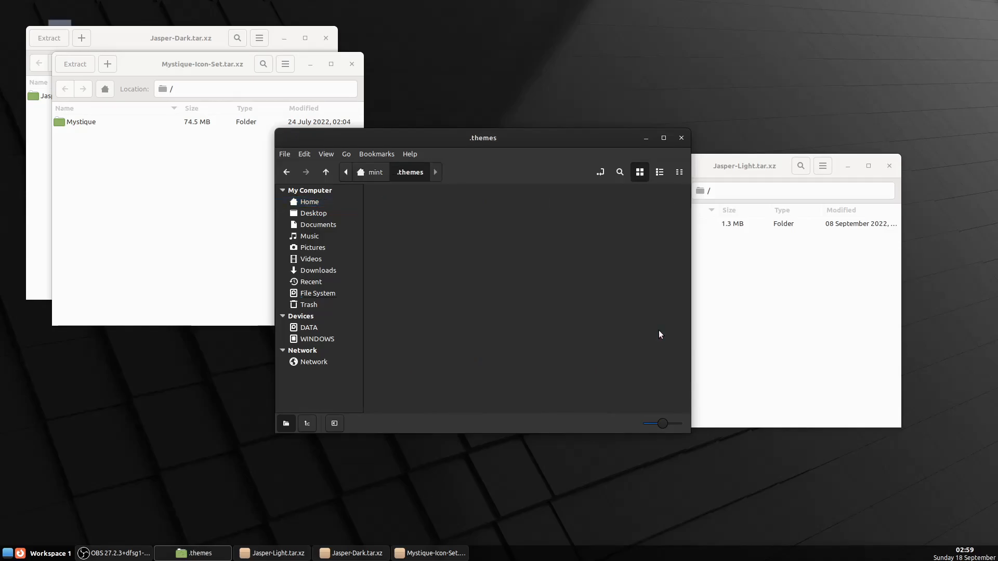
pyautogui.moveTo(522, 143); pyautogui.dragTo(317, 197)
pyautogui.click(629, 255)
pyautogui.moveTo(625, 224); pyautogui.dragTo(235, 296)
pyautogui.moveTo(150, 53); pyautogui.dragTo(445, 11)
pyautogui.click(136, 106)
pyautogui.moveTo(137, 98); pyautogui.dragTo(318, 377)
pyautogui.click(318, 377)
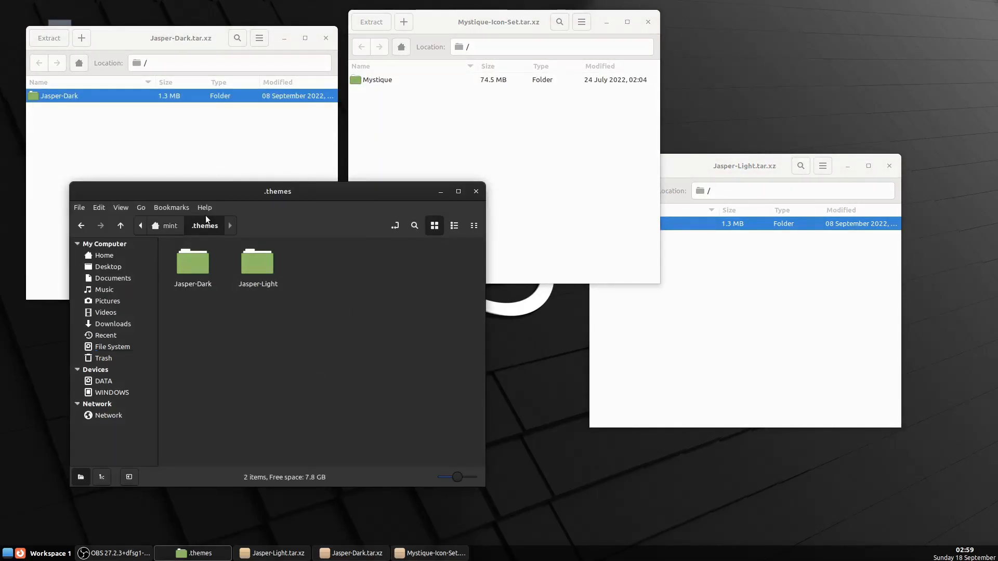
# Extract the Mystique folder into the home directory's .icons folder and close the file manager and archive windows
pyautogui.click(81, 225)
pyautogui.doubleClick(258, 400)
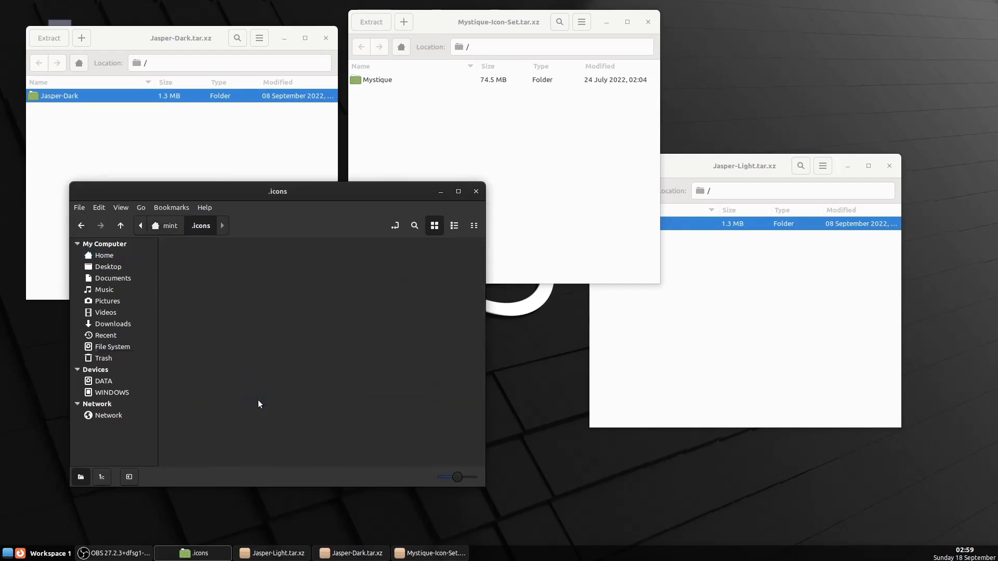
pyautogui.click(464, 173)
pyautogui.moveTo(387, 81); pyautogui.dragTo(226, 320)
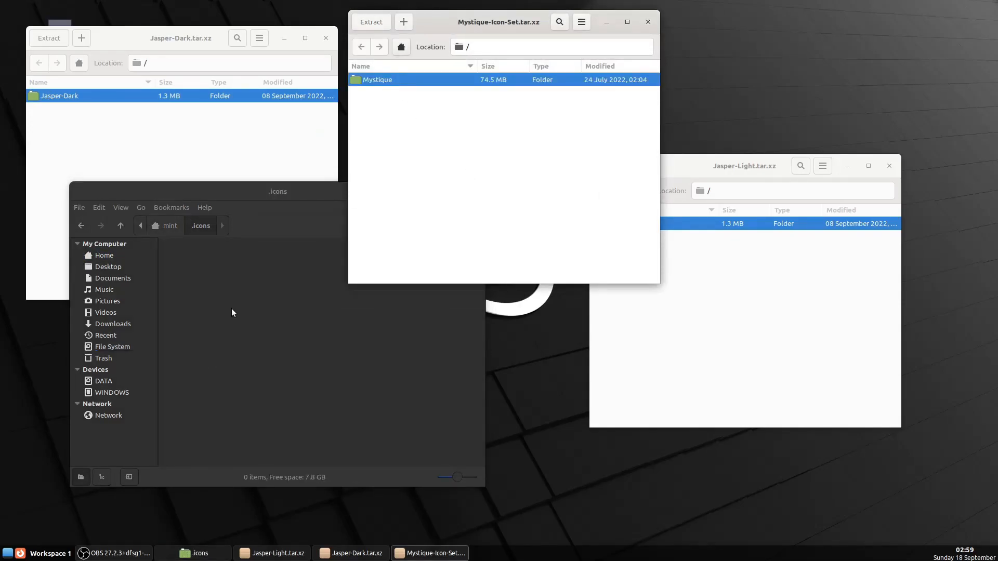
pyautogui.click(239, 299)
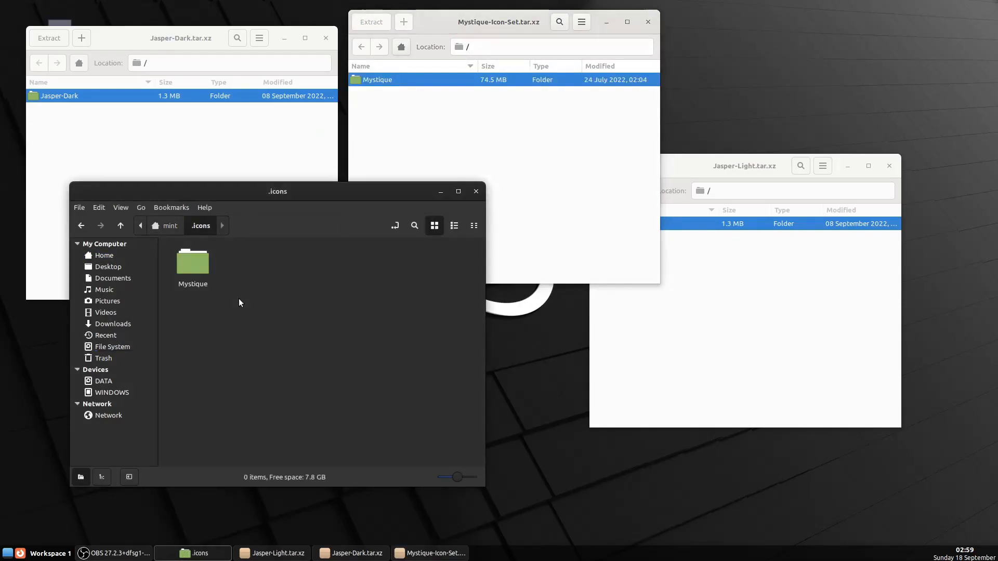
pyautogui.click(476, 191)
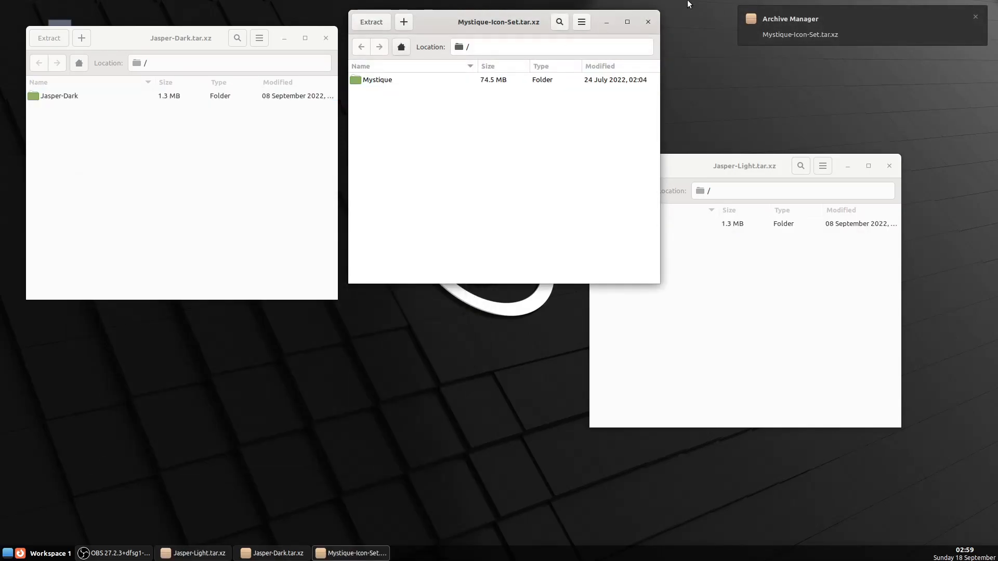
pyautogui.click(649, 22)
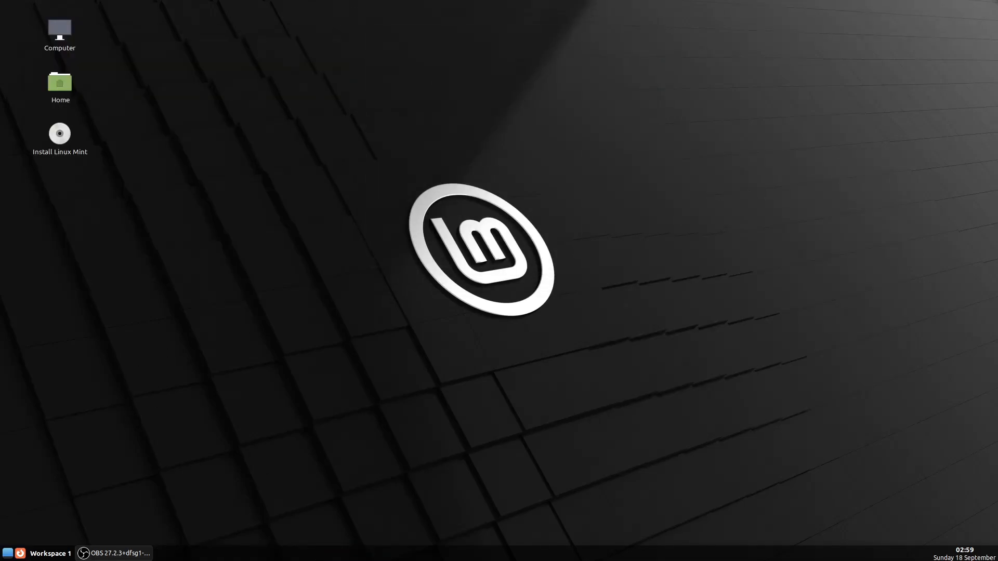
# Remove iceweasel, chromium-browser, google-chrome and Firefox Web Browser from the launcher applications in the Tint2 properties
pyautogui.click(7, 552)
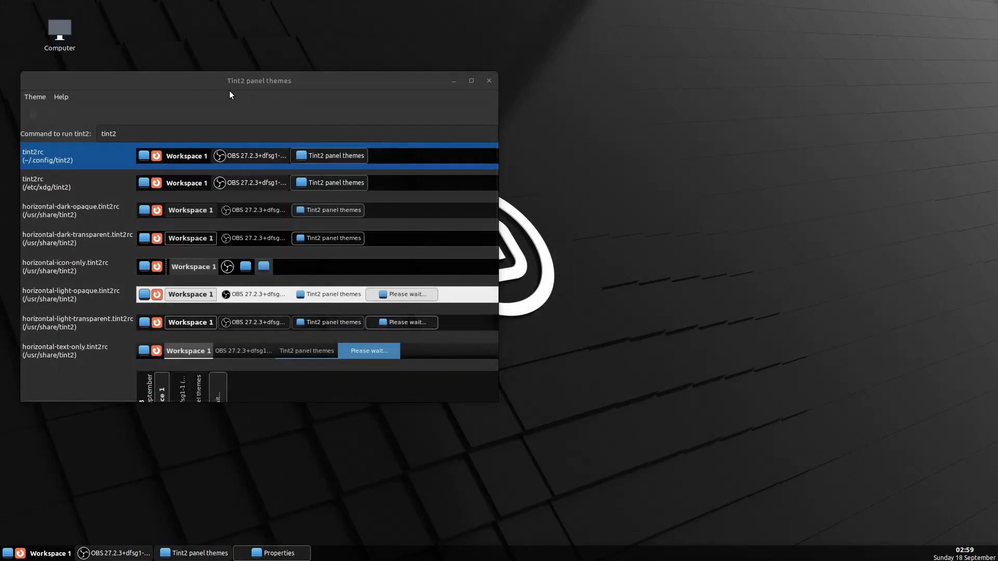
pyautogui.click(290, 198)
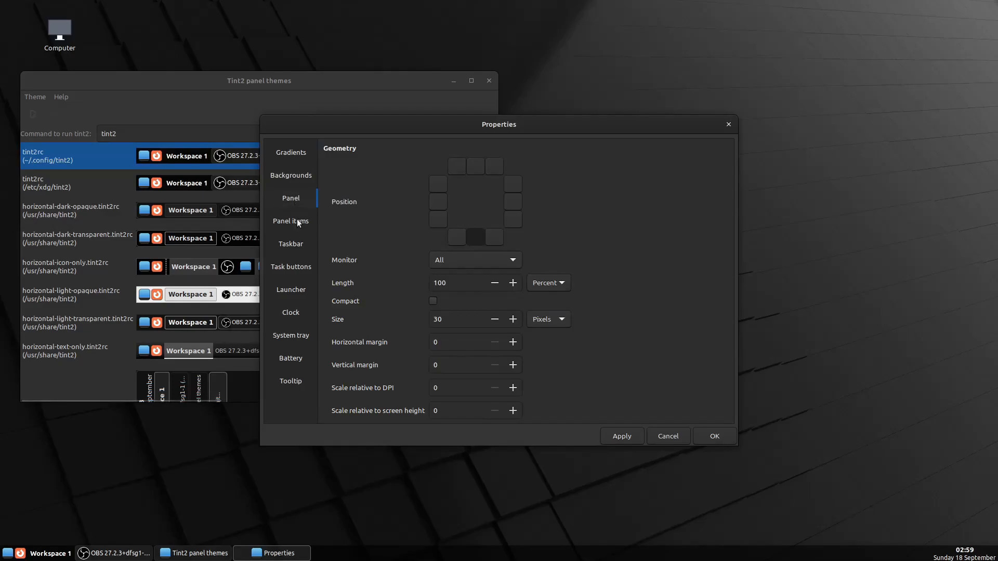
pyautogui.click(293, 225)
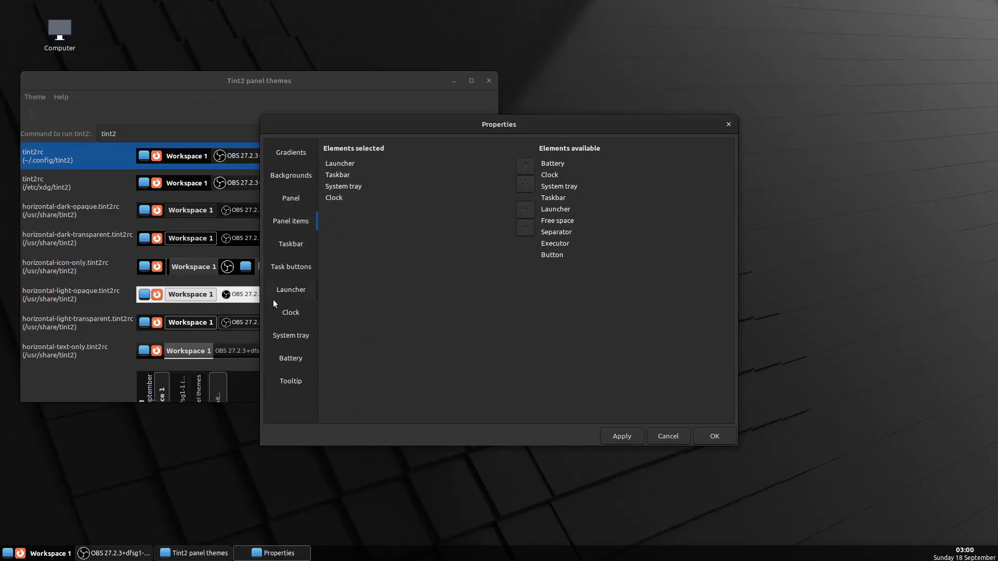
pyautogui.click(275, 295)
pyautogui.click(353, 188)
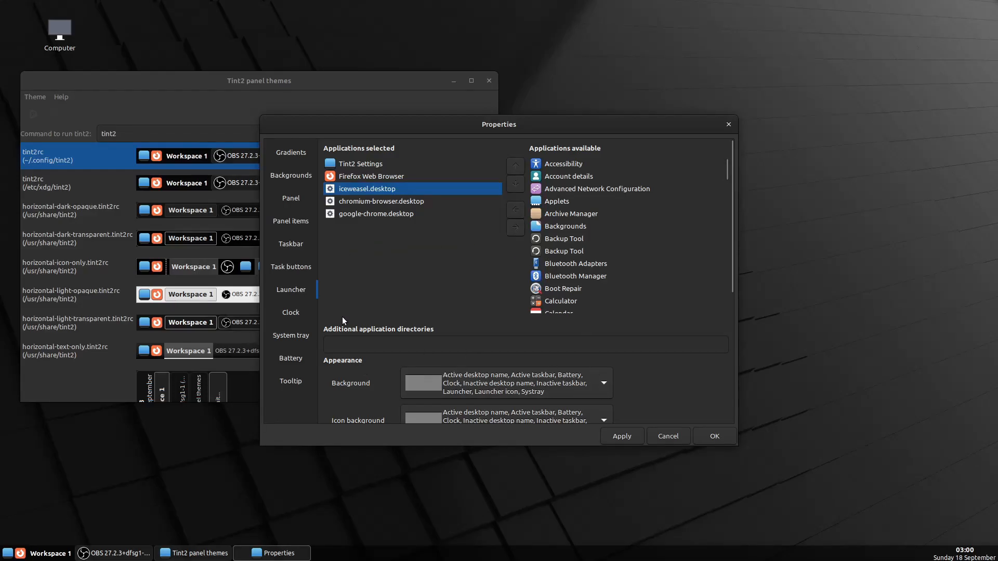
pyautogui.click(518, 226)
pyautogui.click(517, 225)
pyautogui.click(518, 225)
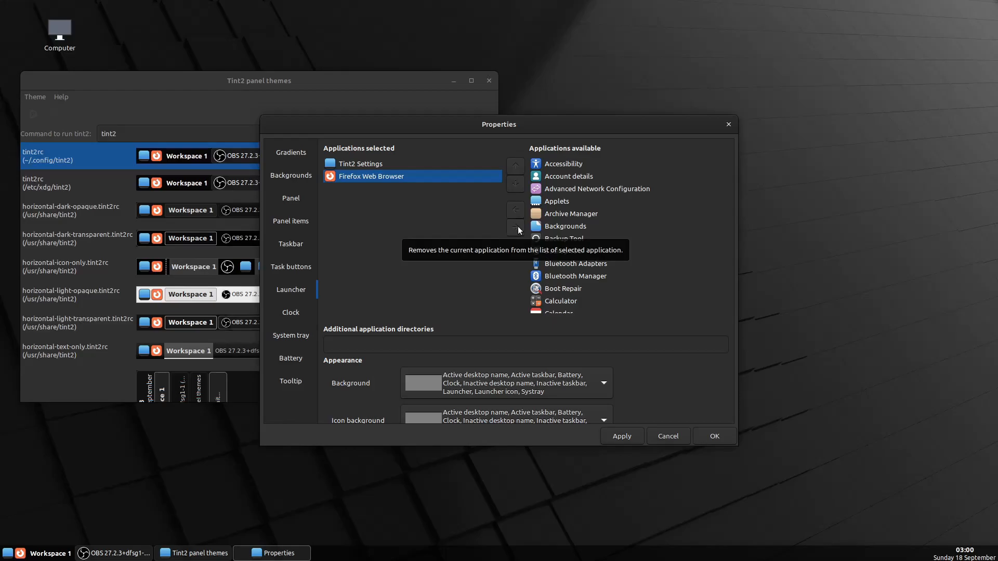
pyautogui.click(517, 226)
# Add Ulauncher to the Tint2 launcher above Tint2 Settings, apply the changes and close the properties
pyautogui.scroll(-20, 559, 254)
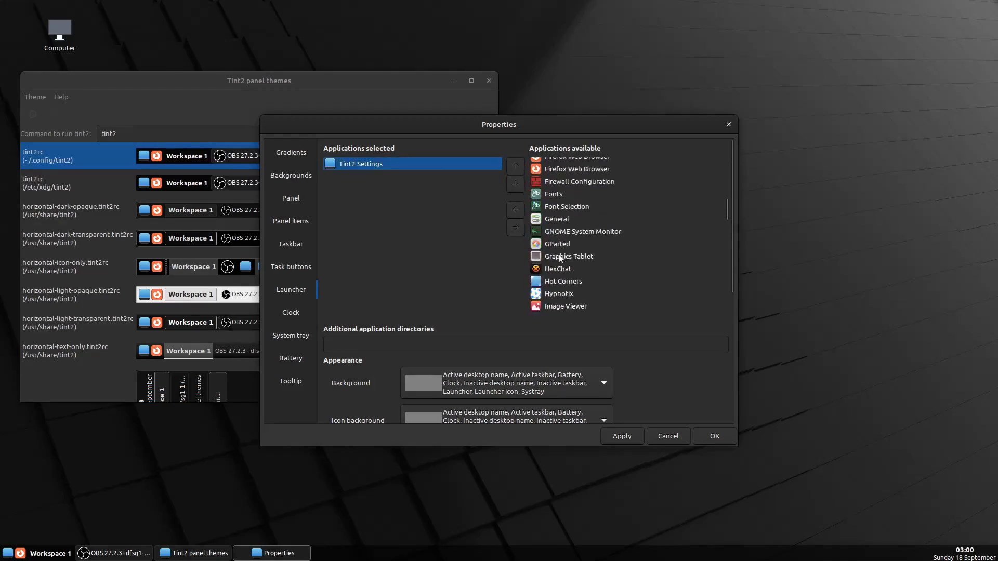
pyautogui.click(561, 238)
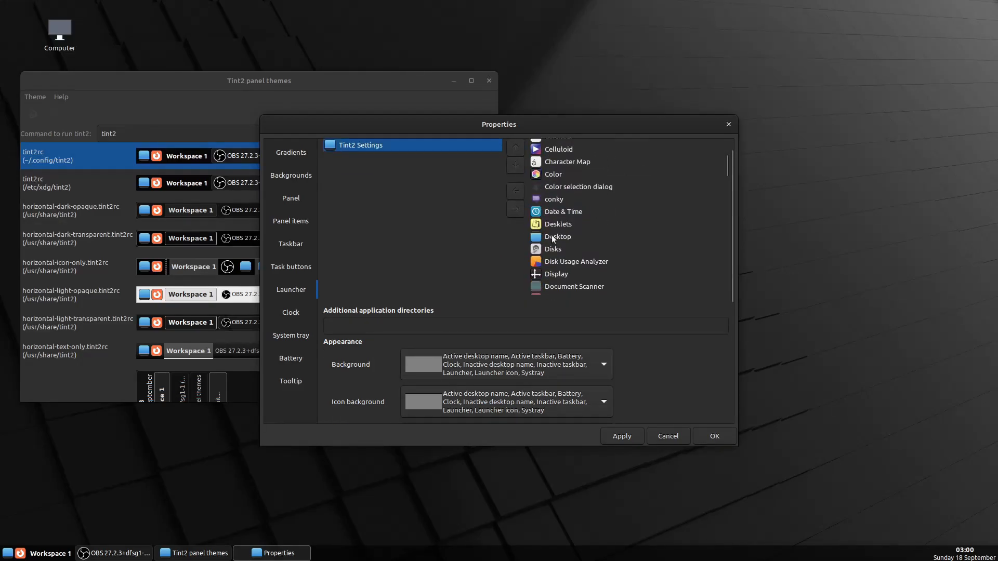
pyautogui.click(515, 191)
pyautogui.click(514, 147)
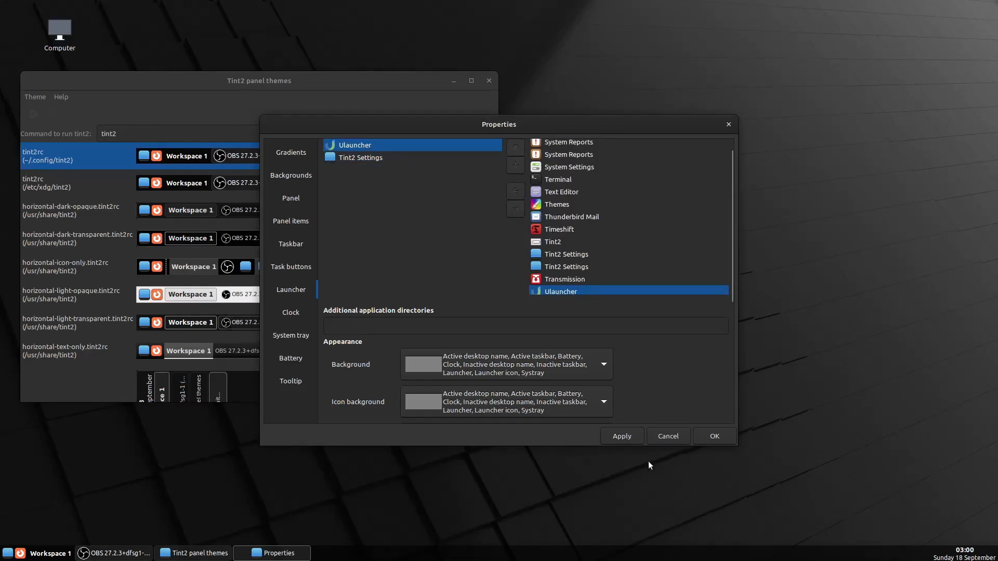
pyautogui.click(629, 432)
pyautogui.click(715, 435)
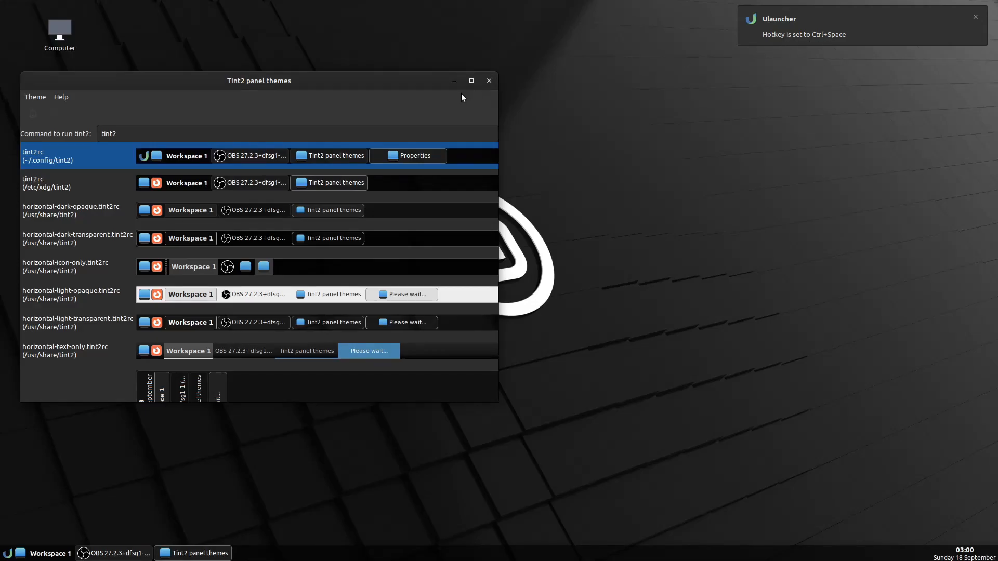
# Minimise the Tint2 panel themes window and bring up the Ulauncher search bar
pyautogui.click(450, 83)
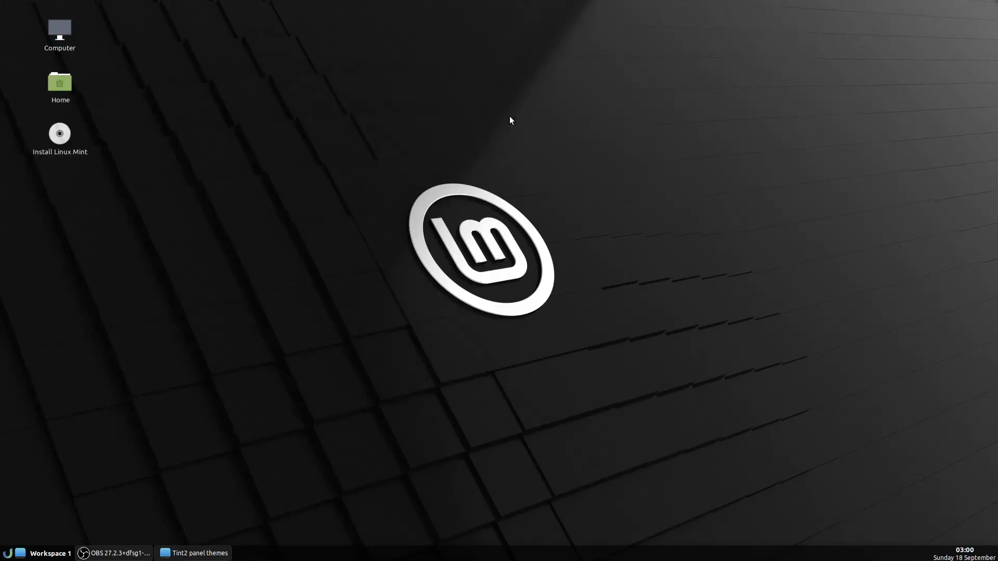
pyautogui.hotkey('ctrl', 'space')
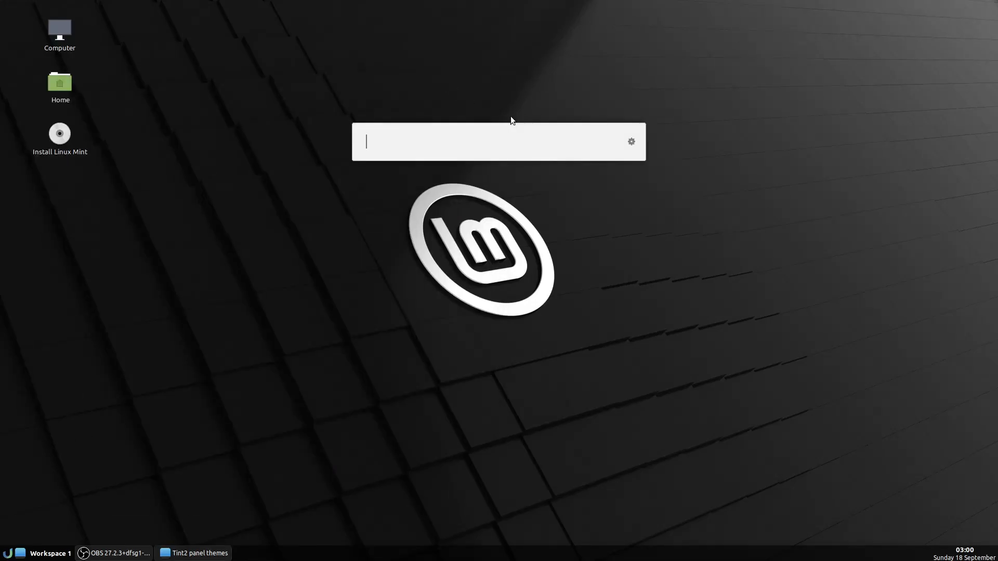
pyautogui.click(388, 366)
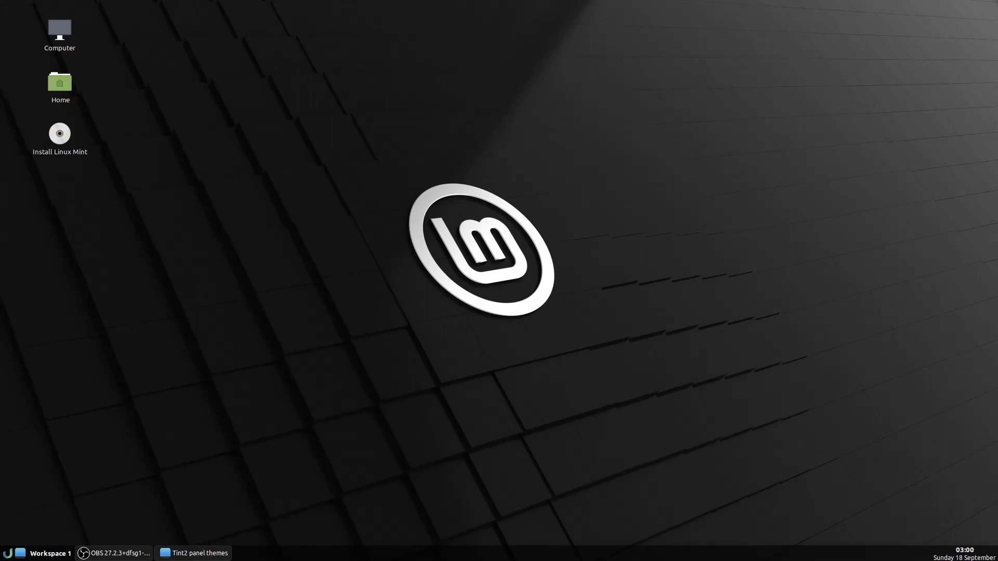
pyautogui.hotkey('ctrl', 'space')
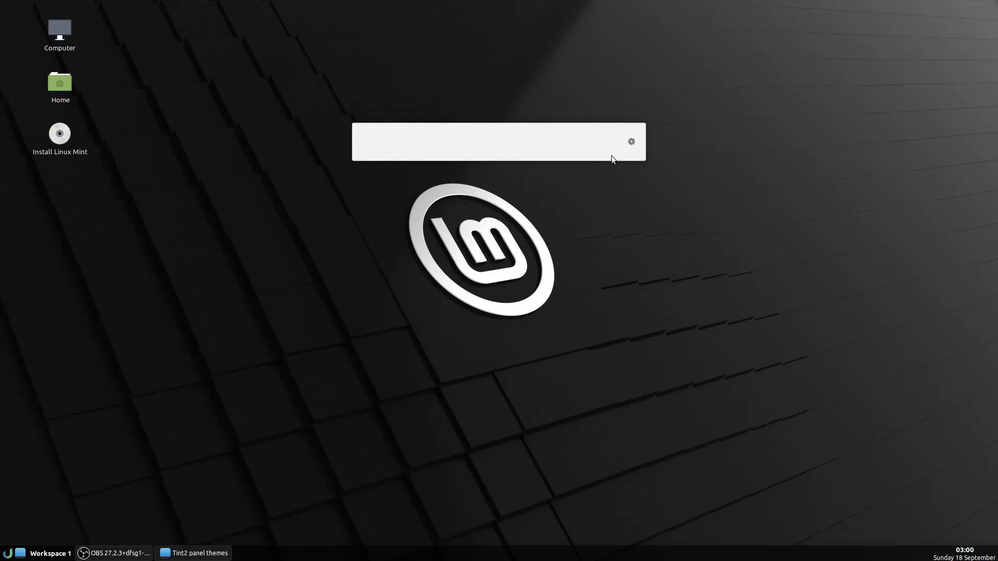
# Launch the Themes settings by searching for "theme" in Ulauncher and set the icon theme to Mystique
pyautogui.write('theme')
pyautogui.press('Return')
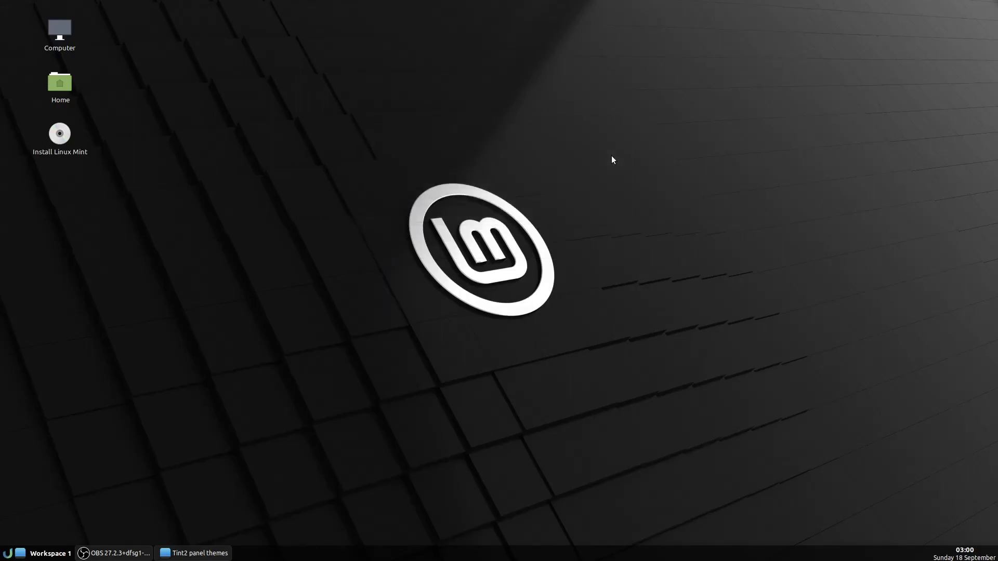
pyautogui.click(530, 163)
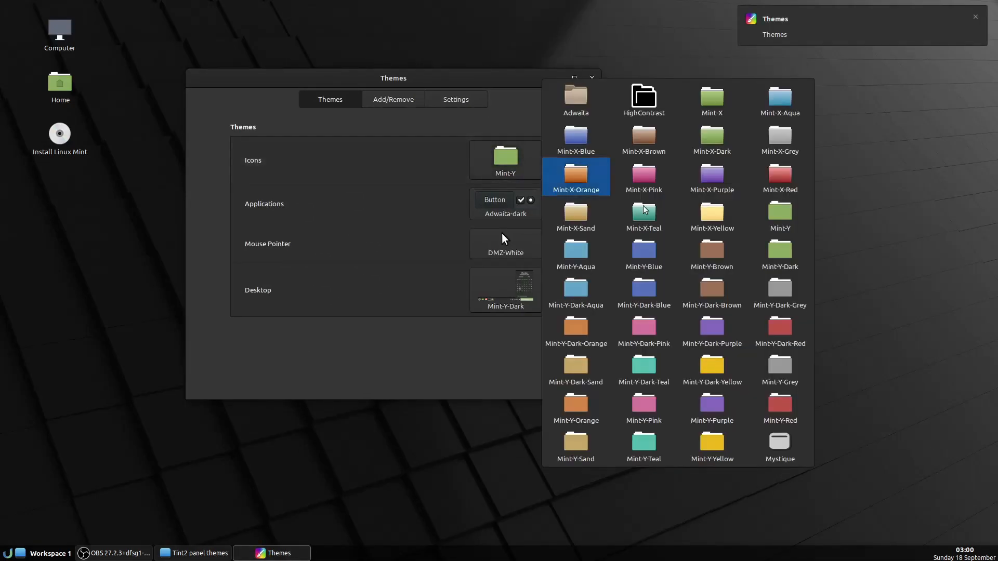
pyautogui.click(782, 447)
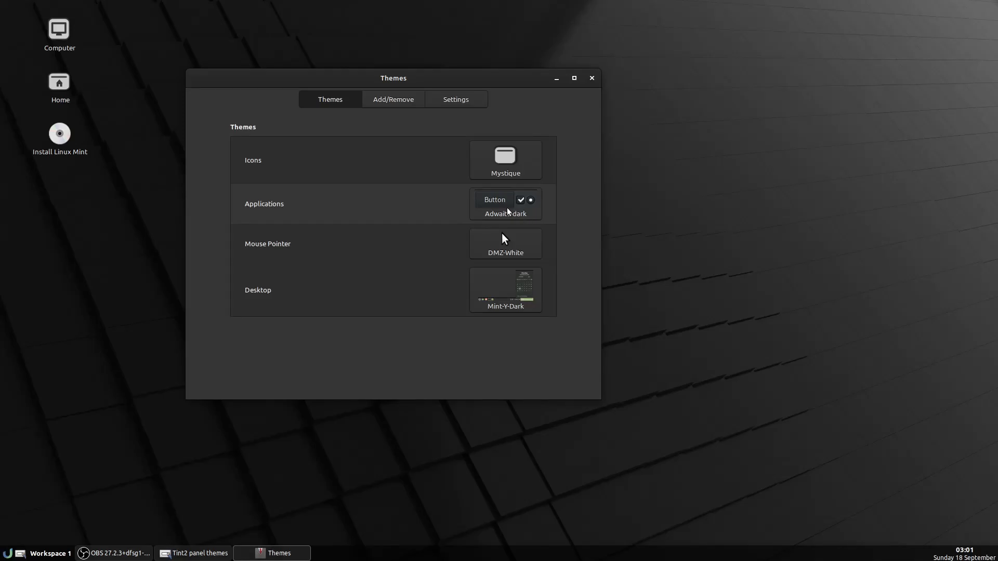
# Set both the applications and desktop themes to Jasper-Light and minimise the Themes window
pyautogui.click(508, 211)
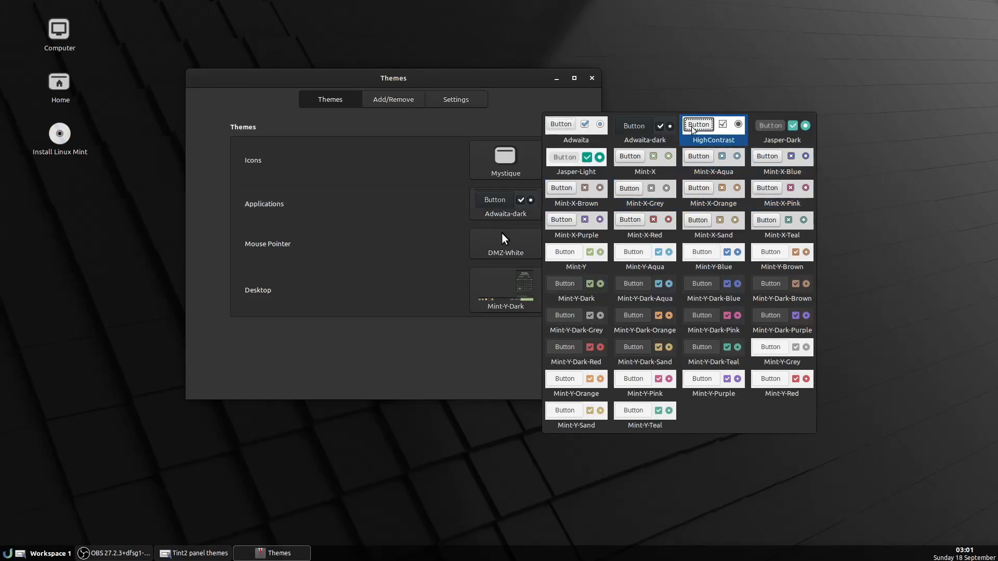
pyautogui.click(577, 159)
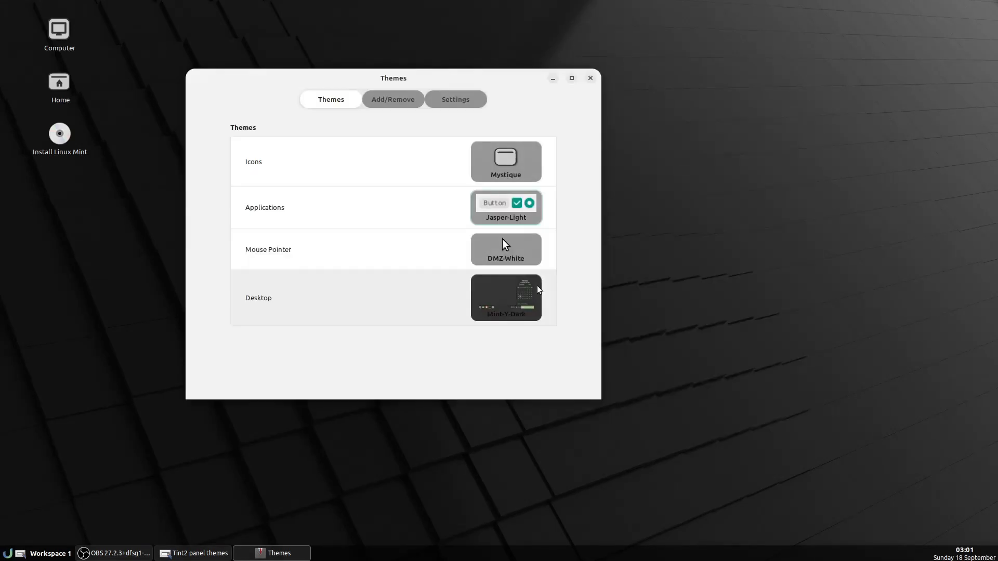
pyautogui.click(530, 305)
pyautogui.click(429, 344)
pyautogui.click(514, 300)
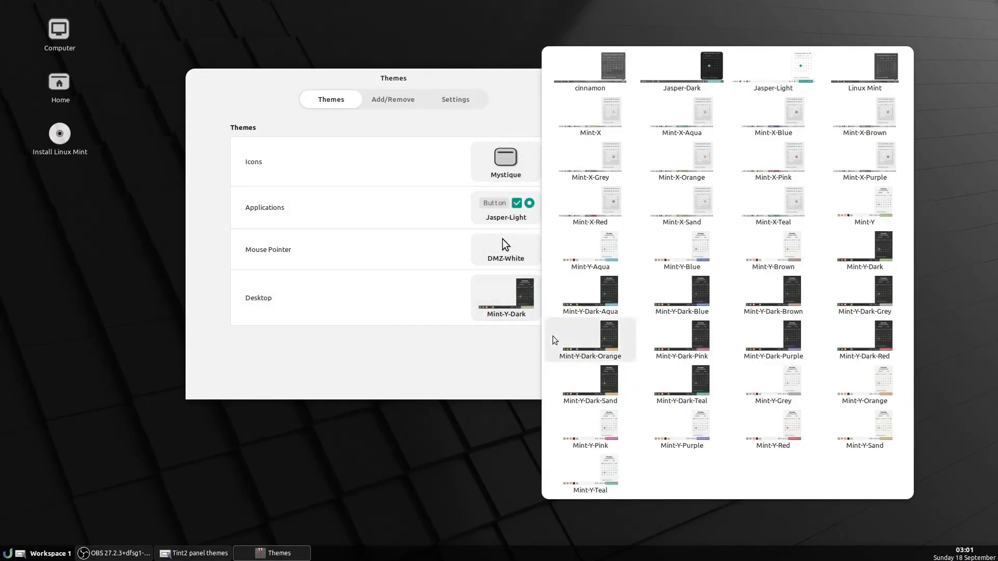
pyautogui.click(786, 78)
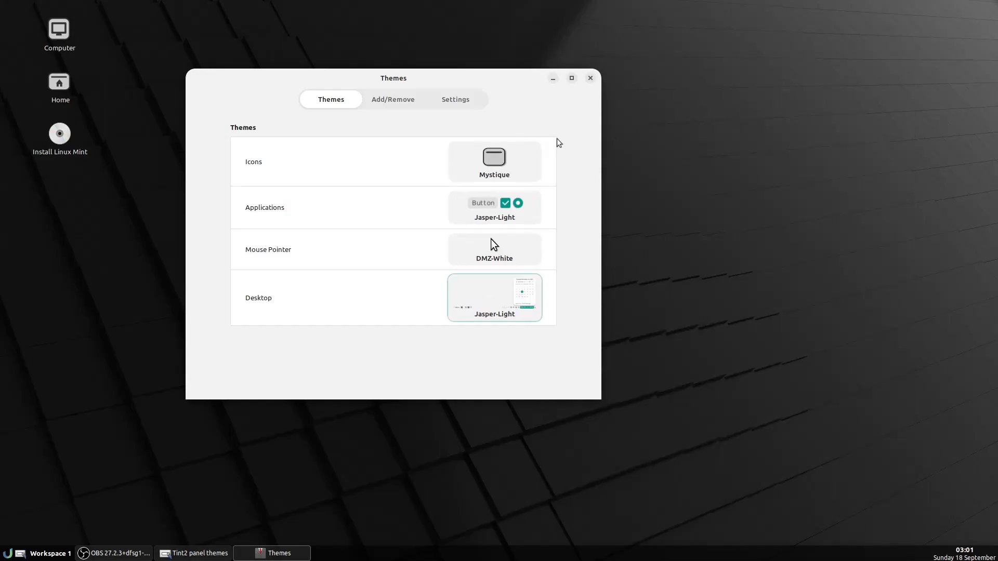
pyautogui.moveTo(441, 94); pyautogui.dragTo(415, 150)
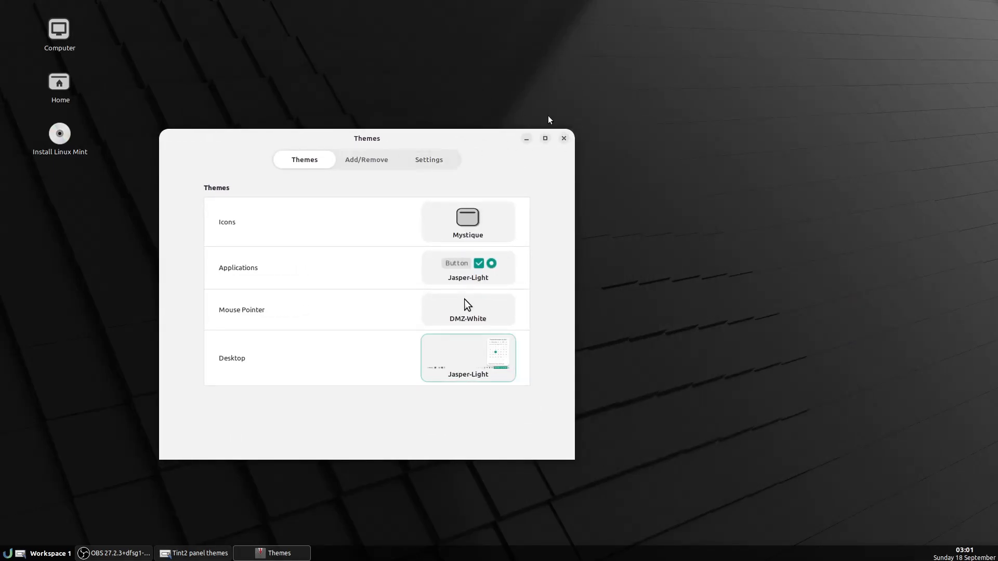
pyautogui.click(527, 138)
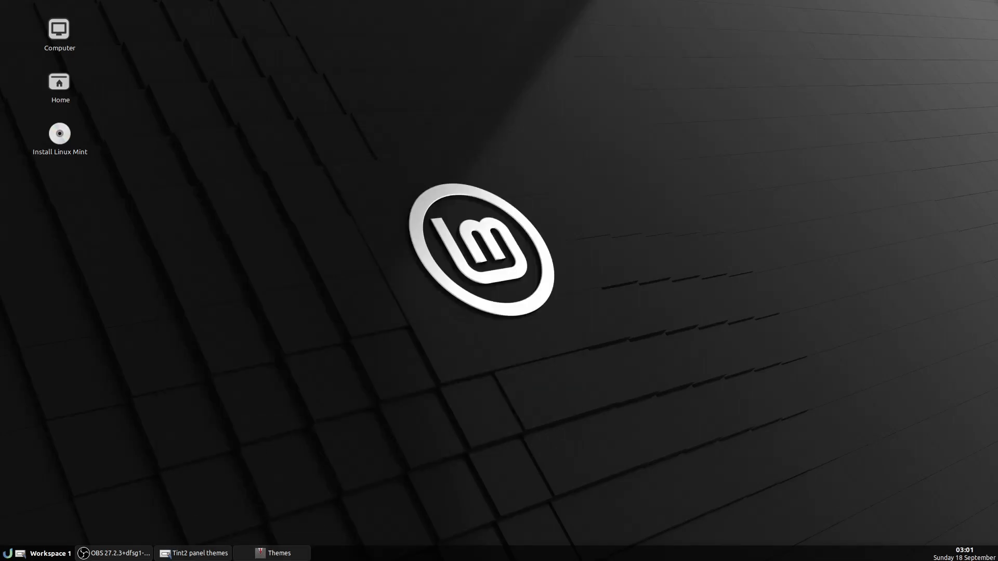
# Copy the Green-Paradise and Green-Paradise-Dark folders plus Screenshot (245).png and Screenshot (246).png from the WINDOWS drive
pyautogui.doubleClick(60, 81)
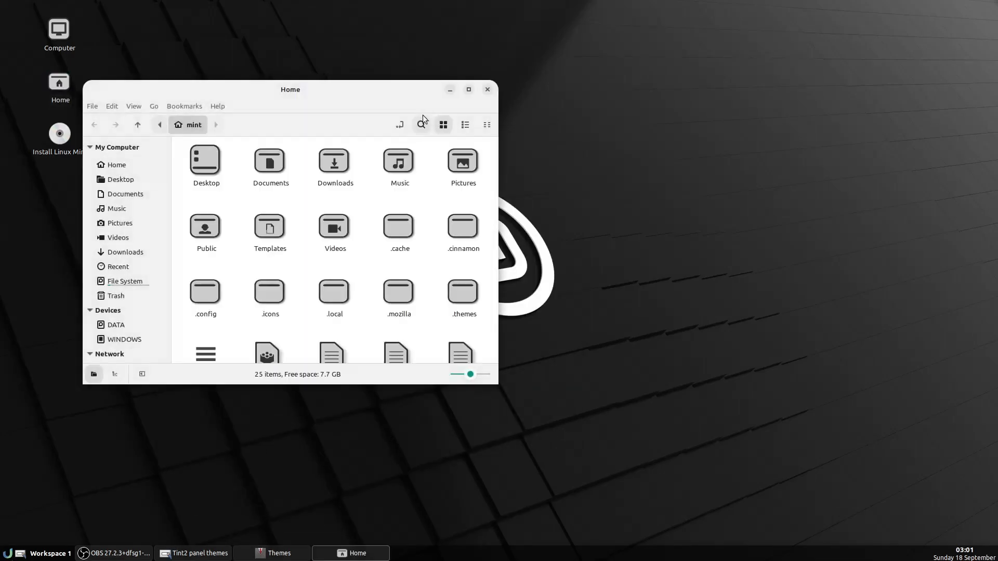
pyautogui.scroll(-1, 263, 315)
pyautogui.click(252, 333)
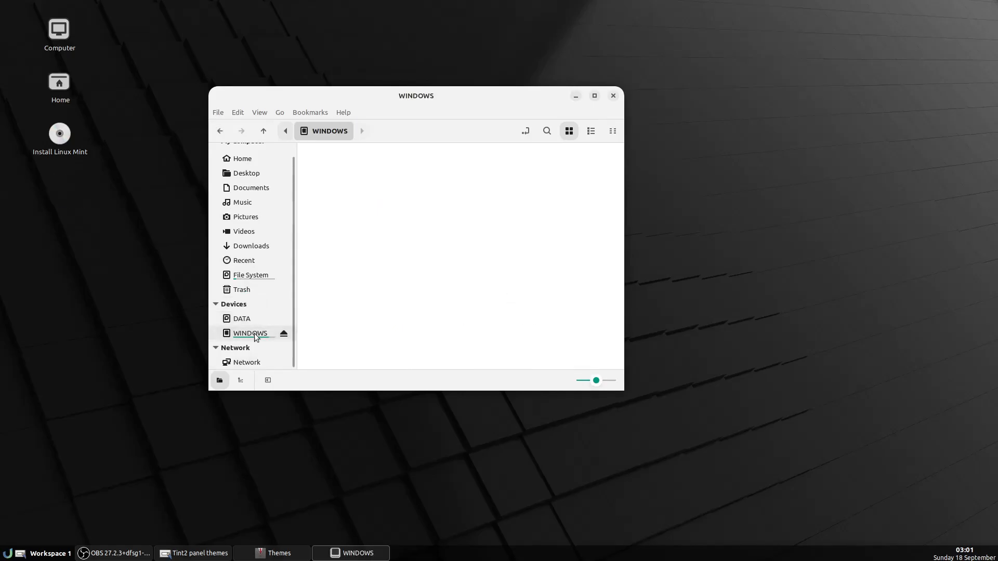
pyautogui.scroll(-5, 452, 255)
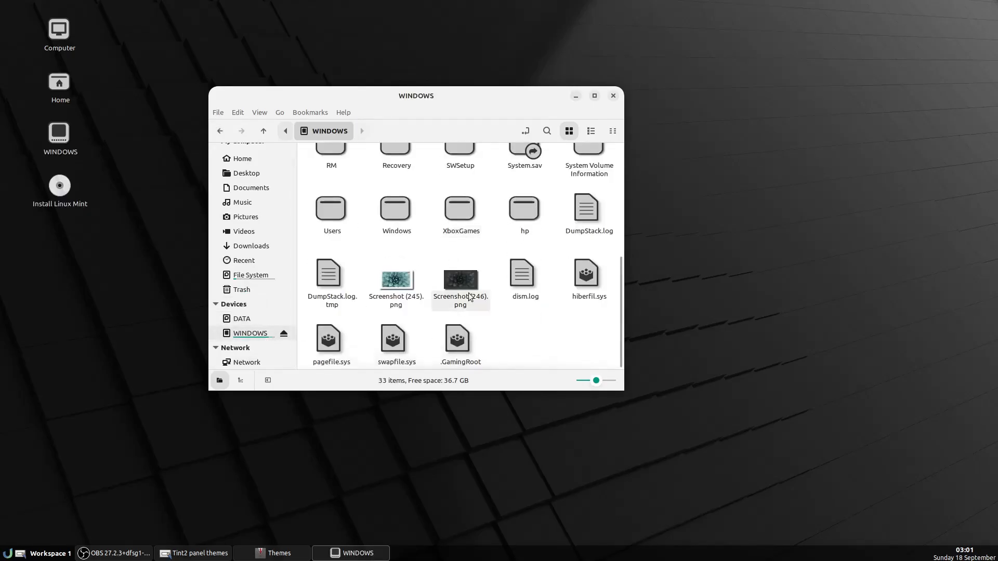
pyautogui.moveTo(366, 316); pyautogui.dragTo(484, 287)
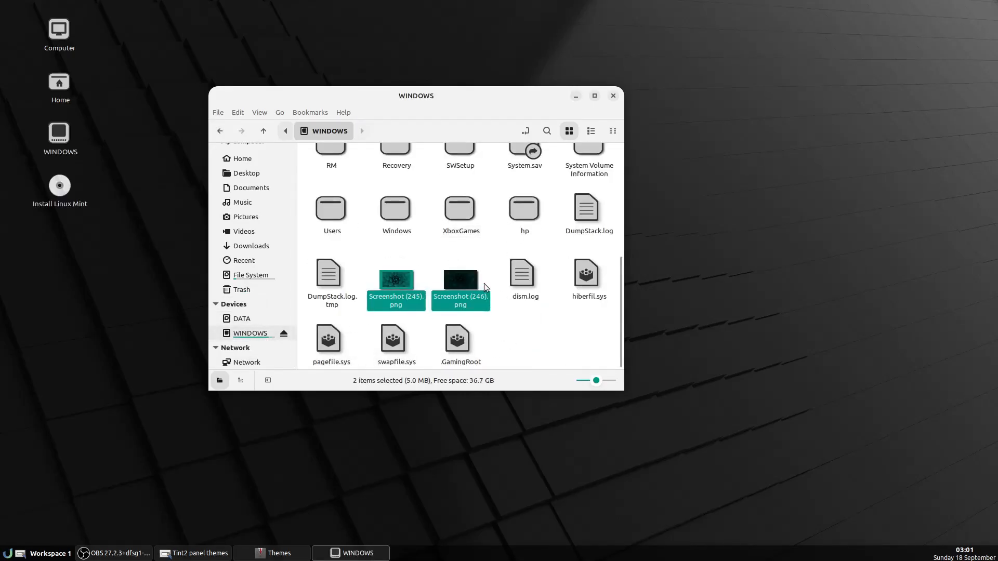
pyautogui.scroll(5, 467, 270)
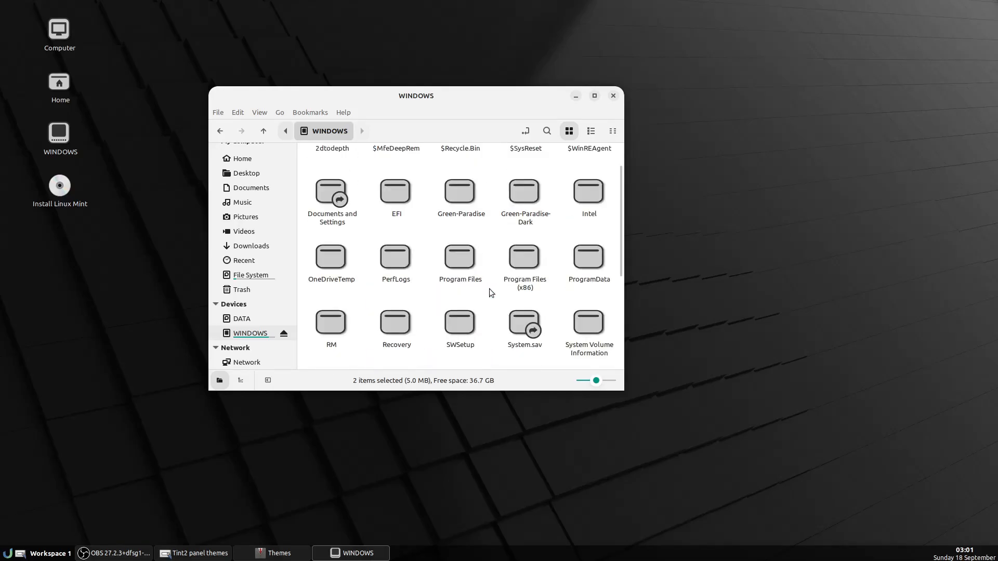
pyautogui.keyDown('ctrl'); pyautogui.click(462, 253); pyautogui.keyUp('ctrl')
pyautogui.keyDown('ctrl'); pyautogui.click(524, 236); pyautogui.keyUp('ctrl')
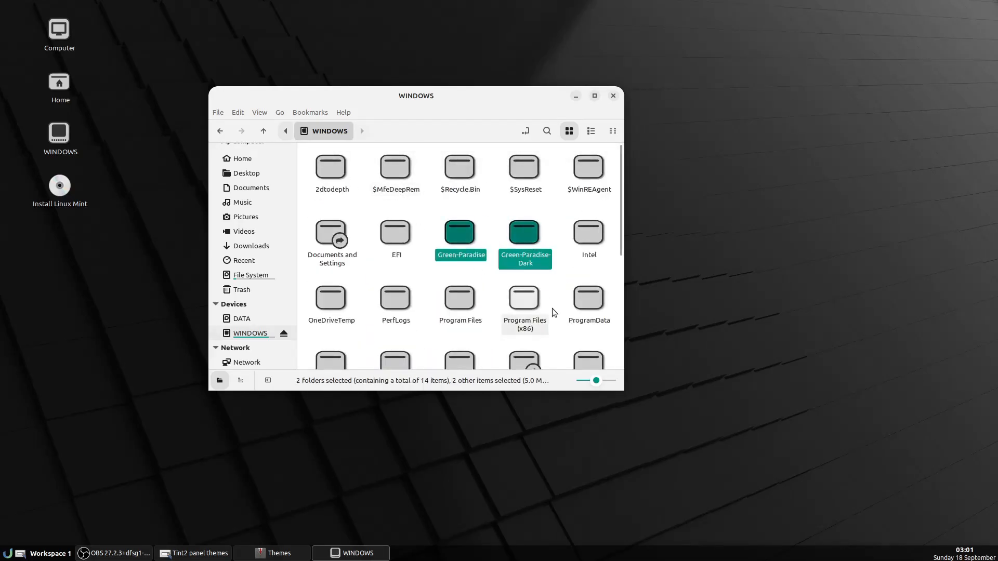
pyautogui.scroll(-5, 559, 332)
pyautogui.hotkey('ctrl', 'c')
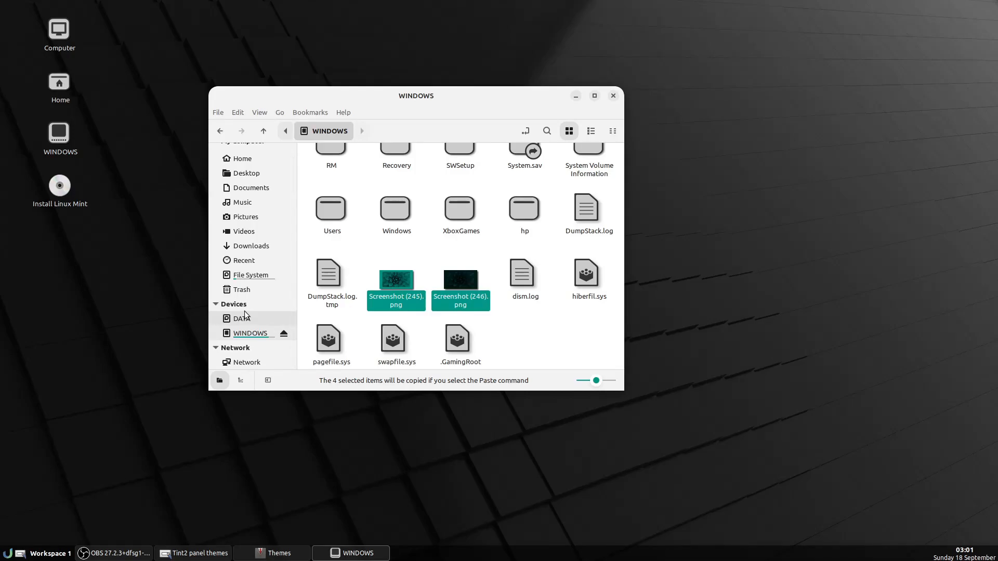
# Paste the four copied items into the Documents folder
pyautogui.scroll(1, 245, 315)
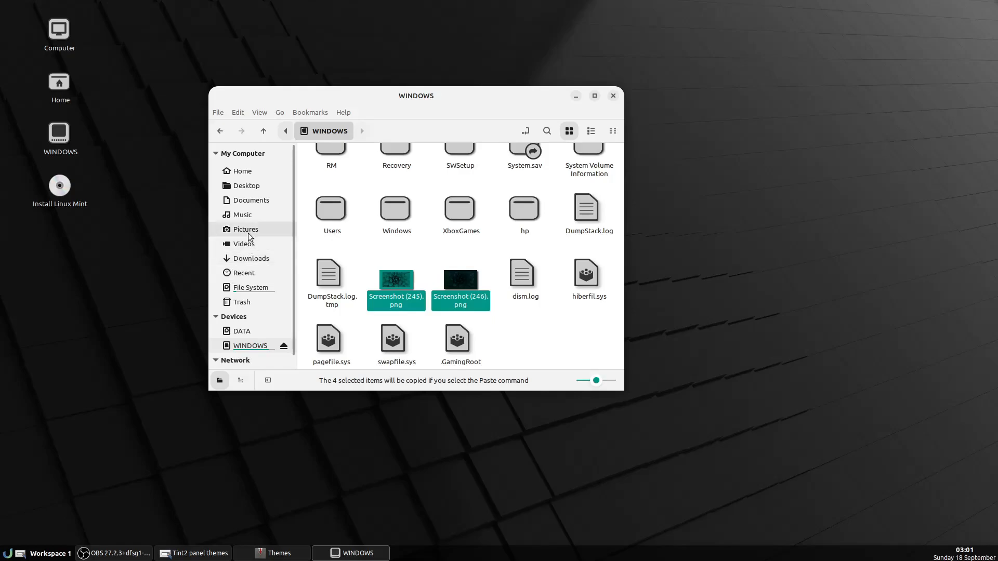
pyautogui.click(248, 186)
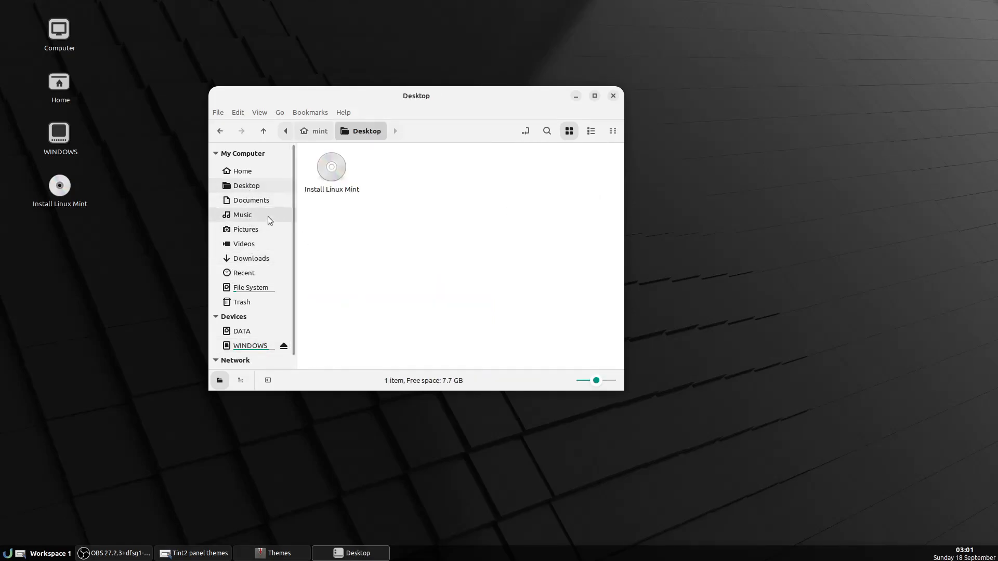
pyautogui.click(268, 201)
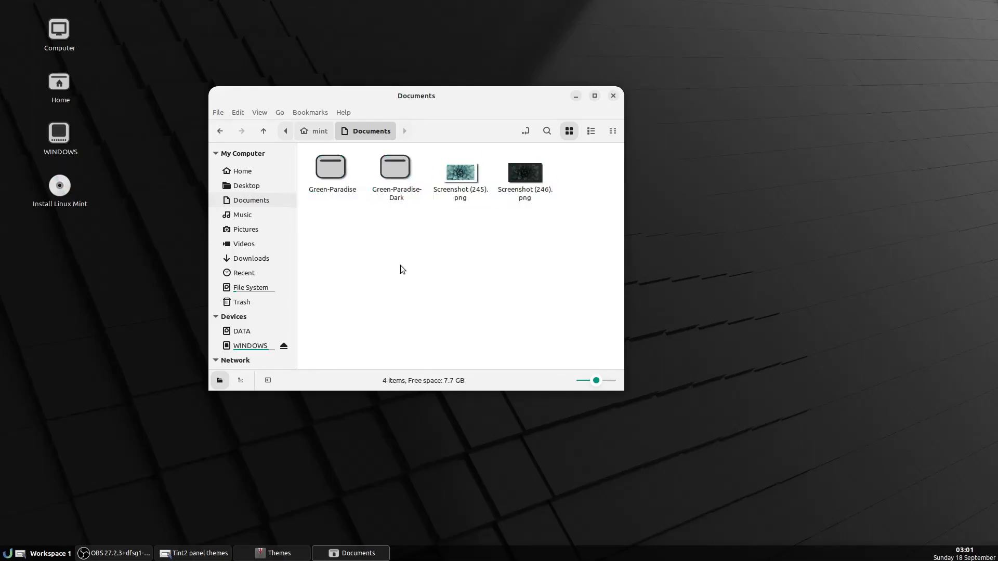
# Set Screenshot (245).png as the desktop wallpaper and move the file manager aside
pyautogui.rightClick(462, 177)
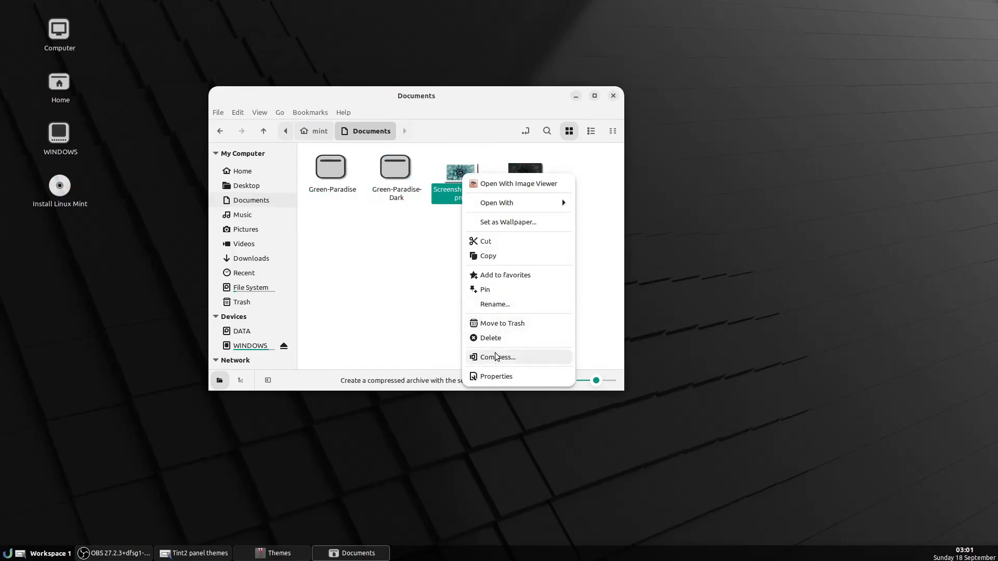
pyautogui.click(499, 222)
pyautogui.moveTo(424, 99); pyautogui.dragTo(643, 96)
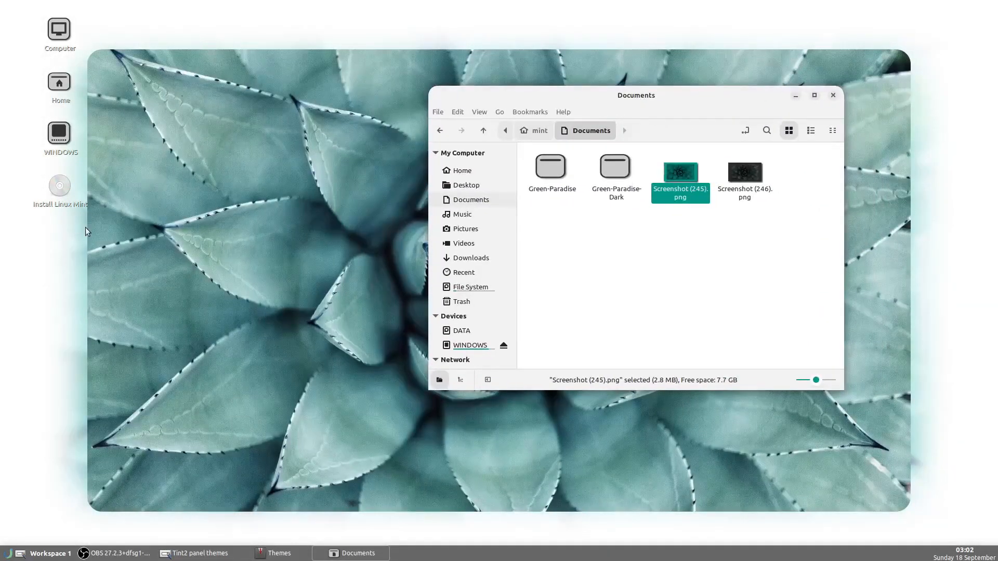
# Set the desktop layout to No desktop icons in the desktop settings and close the settings windows
pyautogui.rightClick(220, 259)
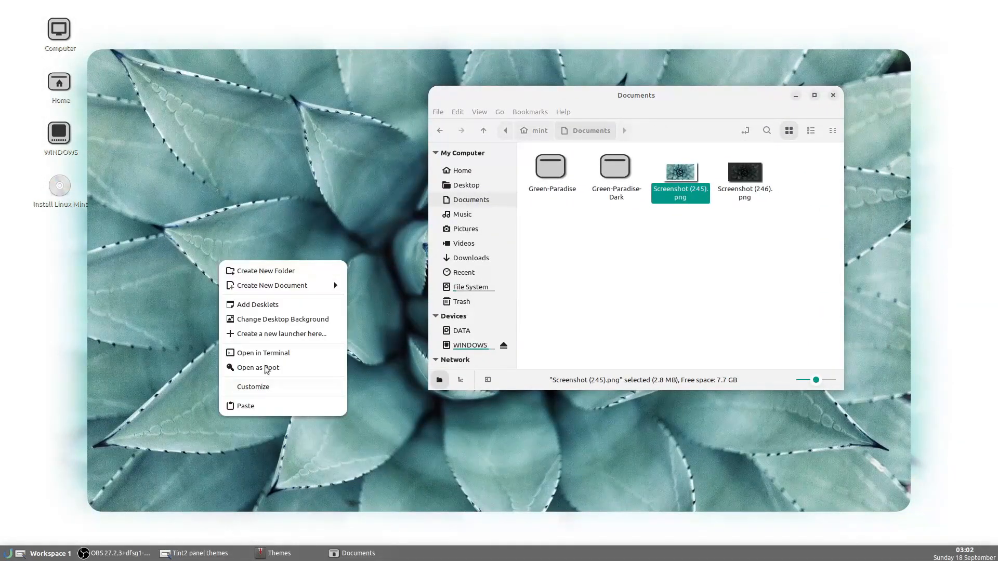
pyautogui.click(248, 389)
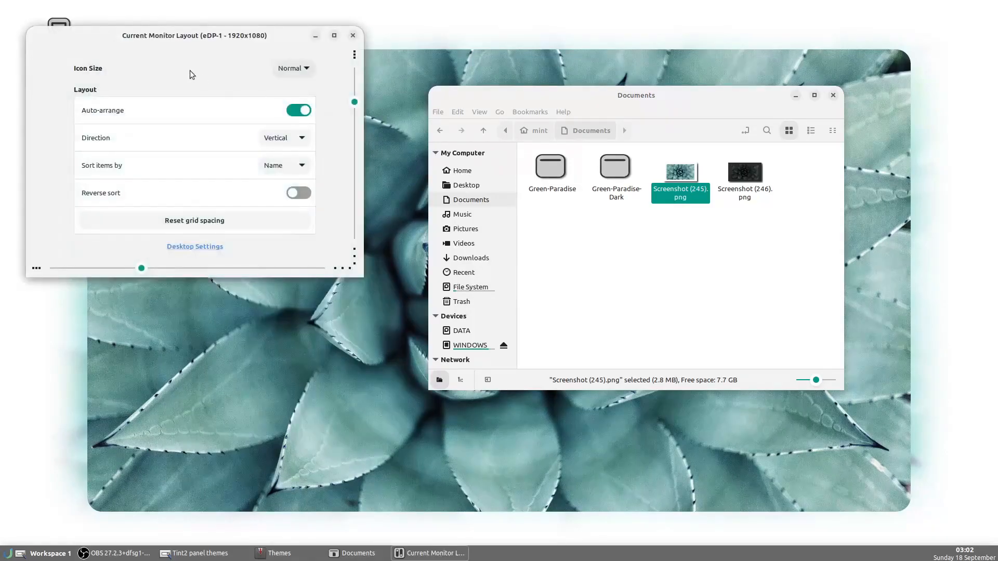
pyautogui.click(276, 338)
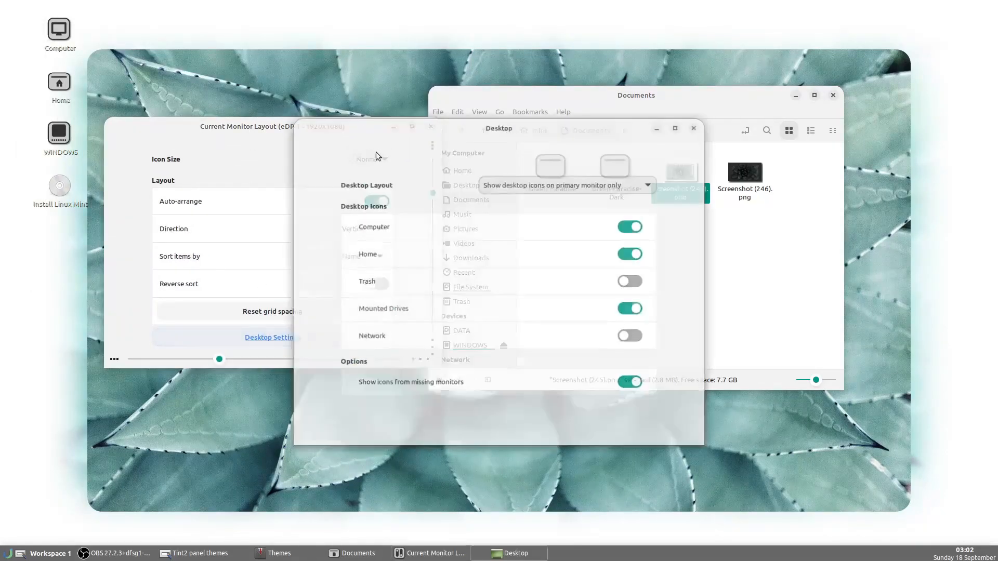
pyautogui.click(522, 189)
pyautogui.click(518, 171)
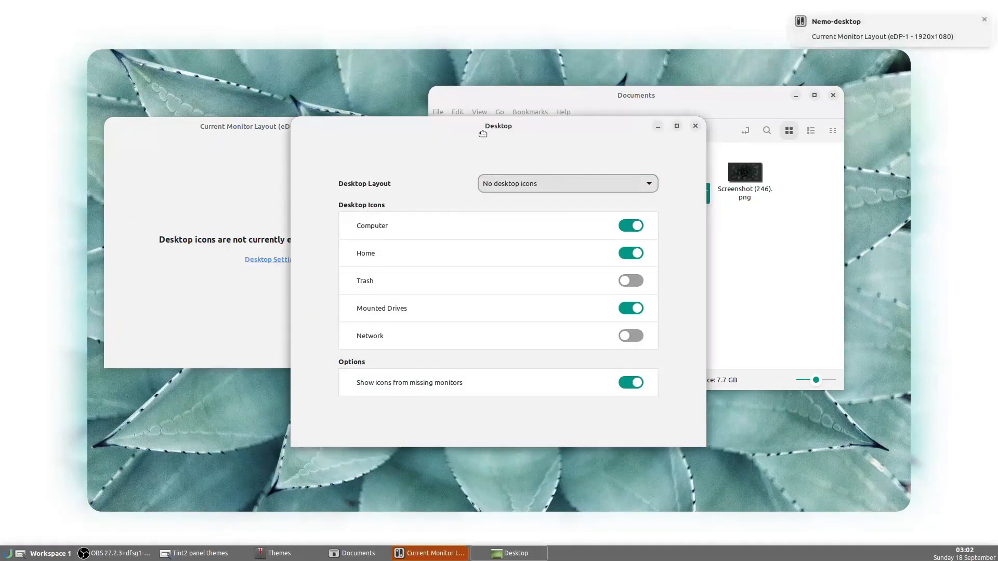
pyautogui.click(474, 125)
pyautogui.click(431, 126)
# Cut the Green-Paradise and Green-Paradise-Dark folders from Documents
pyautogui.moveTo(494, 95); pyautogui.dragTo(110, 109)
pyautogui.click(322, 269)
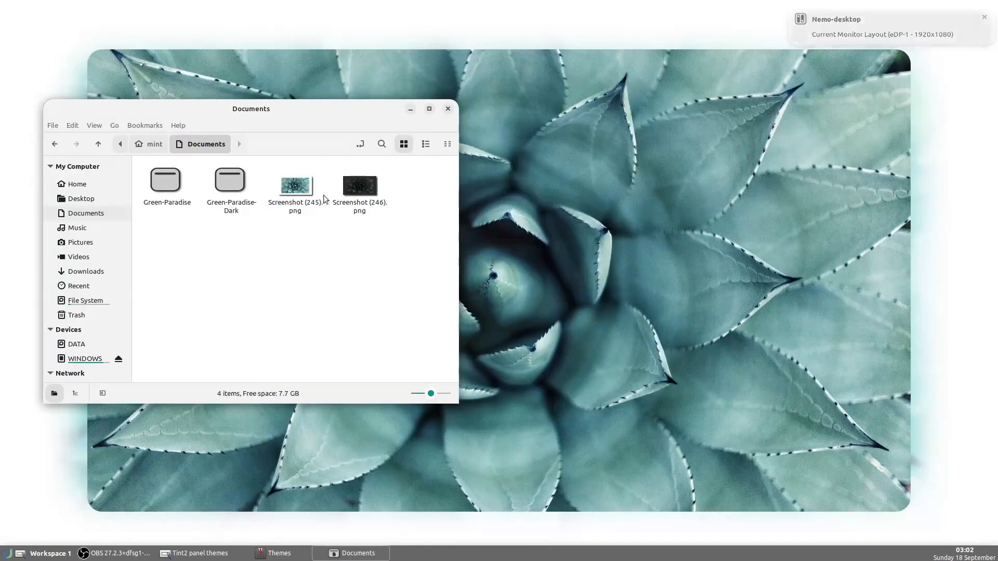
pyautogui.moveTo(204, 223); pyautogui.dragTo(253, 184)
pyautogui.hotkey('ctrl', 'x')
# Create a folder named conky inside the home directory's .config folder and open it
pyautogui.click(110, 198)
pyautogui.click(106, 184)
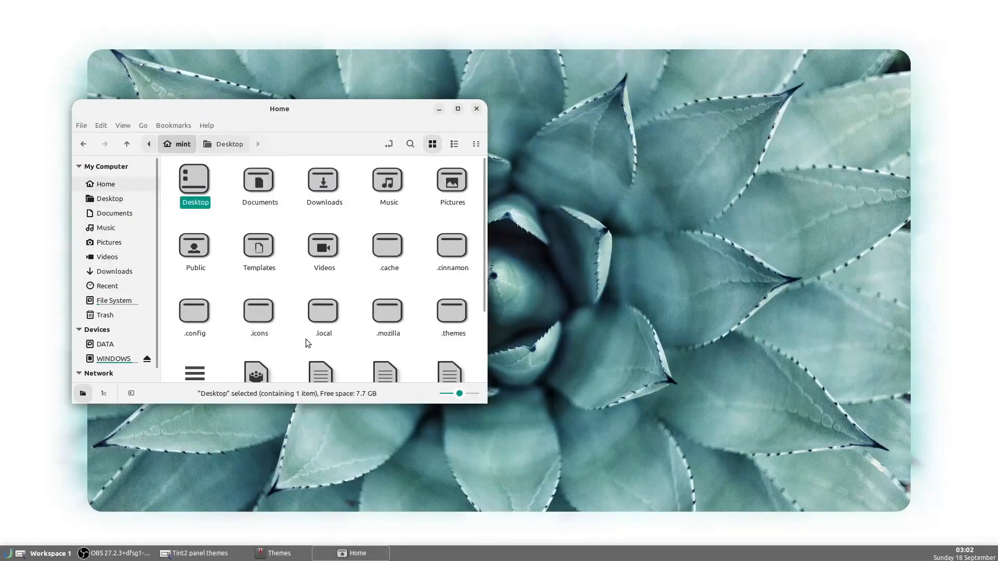
pyautogui.click(306, 343)
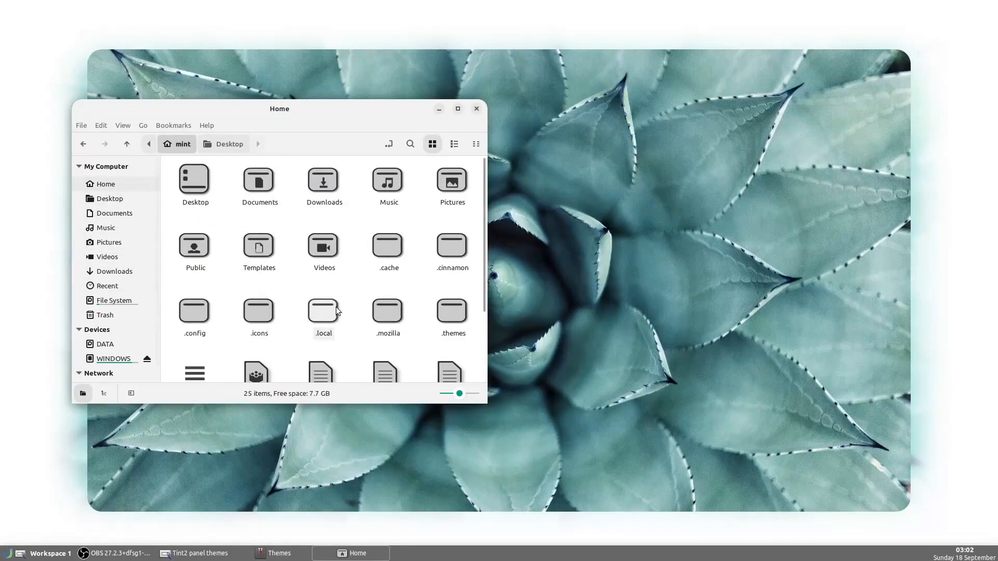
pyautogui.doubleClick(184, 323)
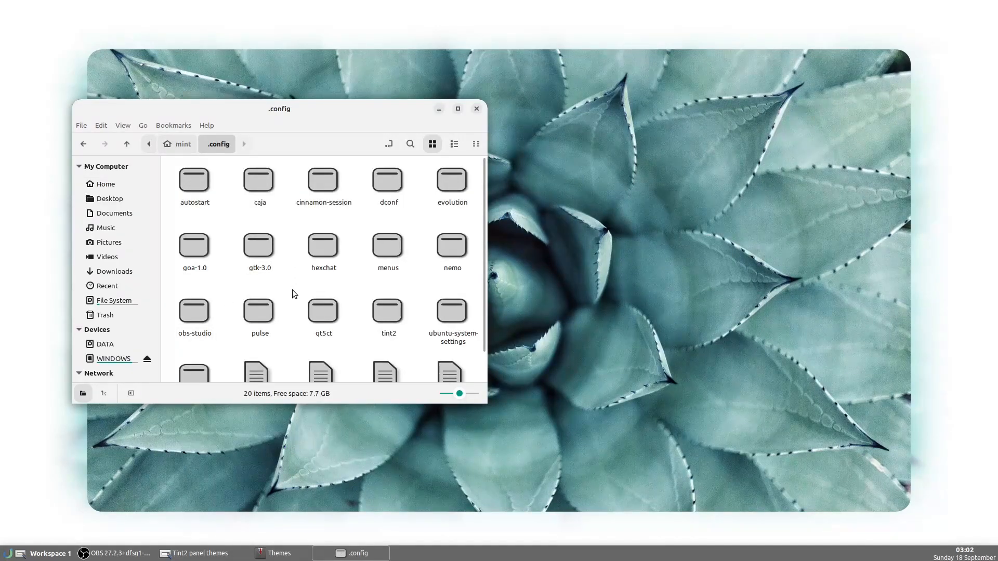
pyautogui.hotkey('ctrl', 'shift', 'n')
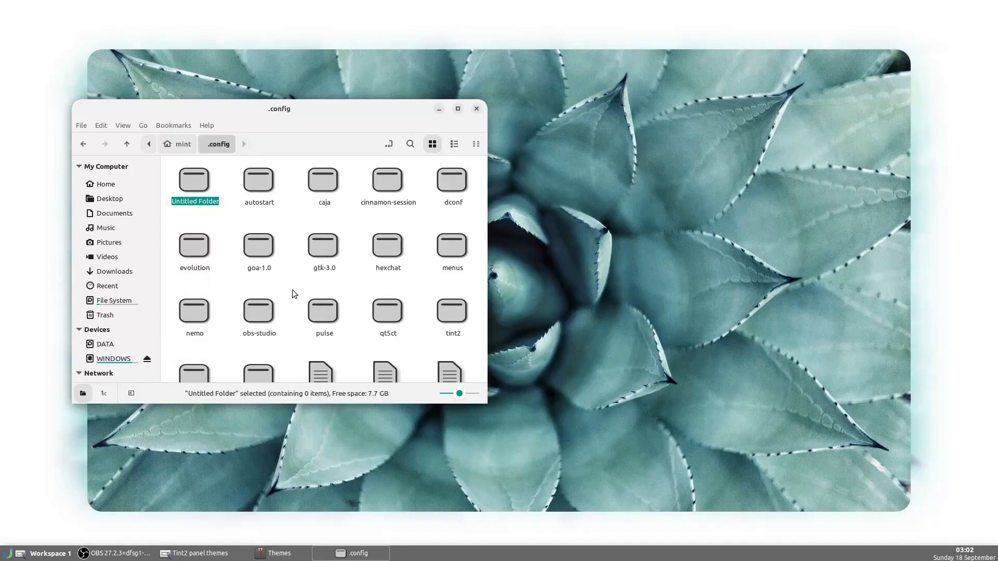
pyautogui.write('conky')
pyautogui.press('Return')
pyautogui.press('Return')
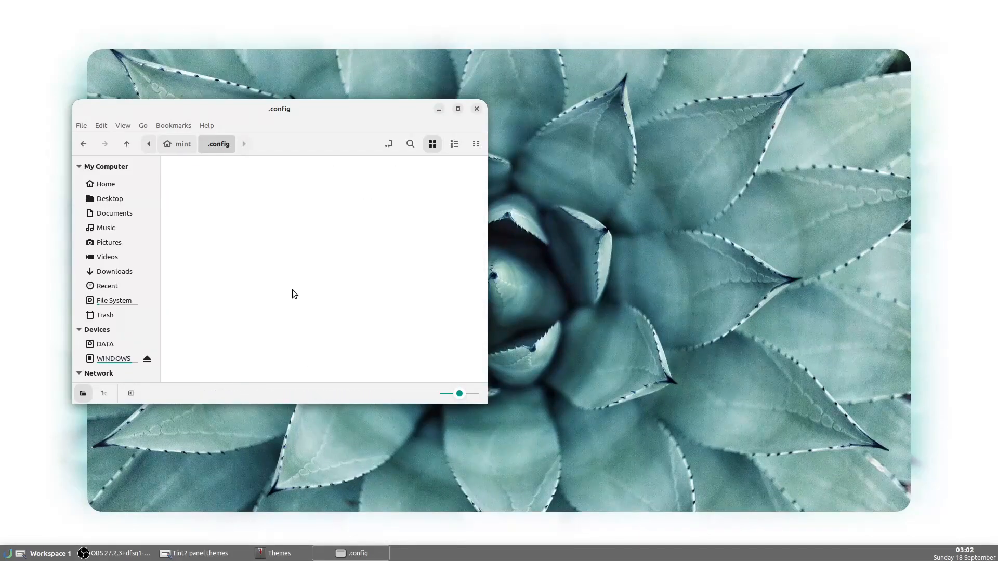
# Paste the two cut Green-Paradise folders into the conky folder and deselect them
pyautogui.hotkey('ctrl', 'v')
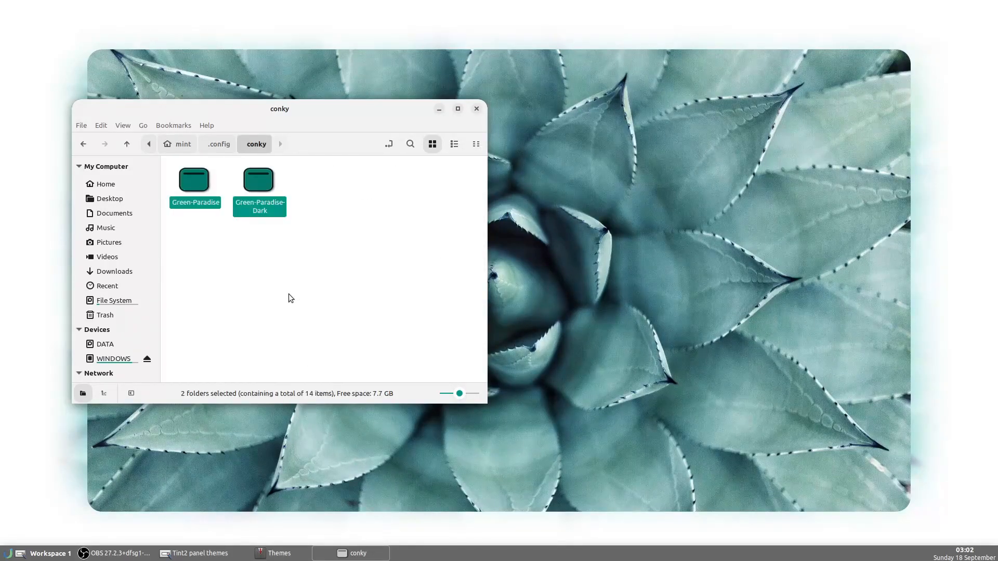
pyautogui.moveTo(285, 109); pyautogui.dragTo(346, 129)
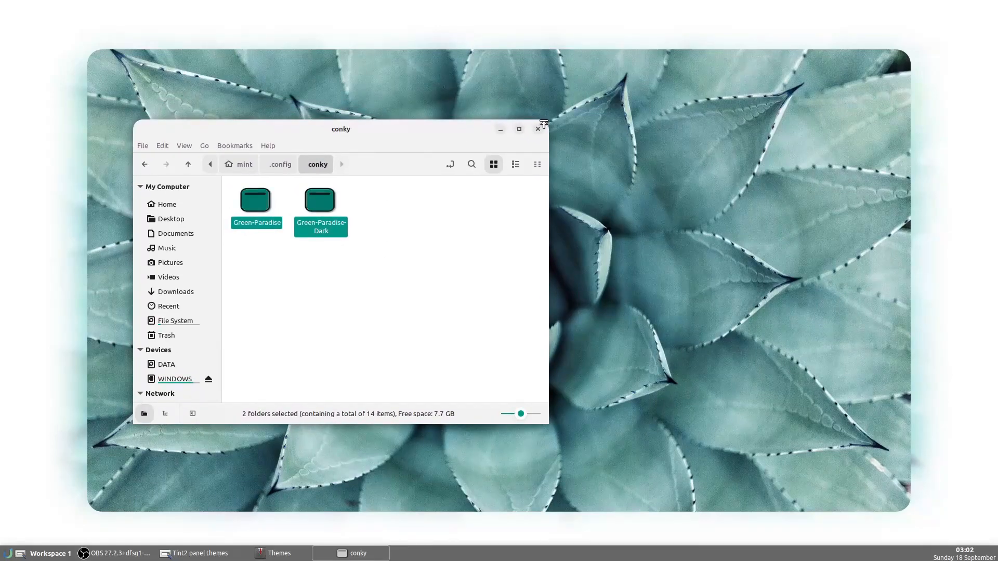
pyautogui.click(400, 229)
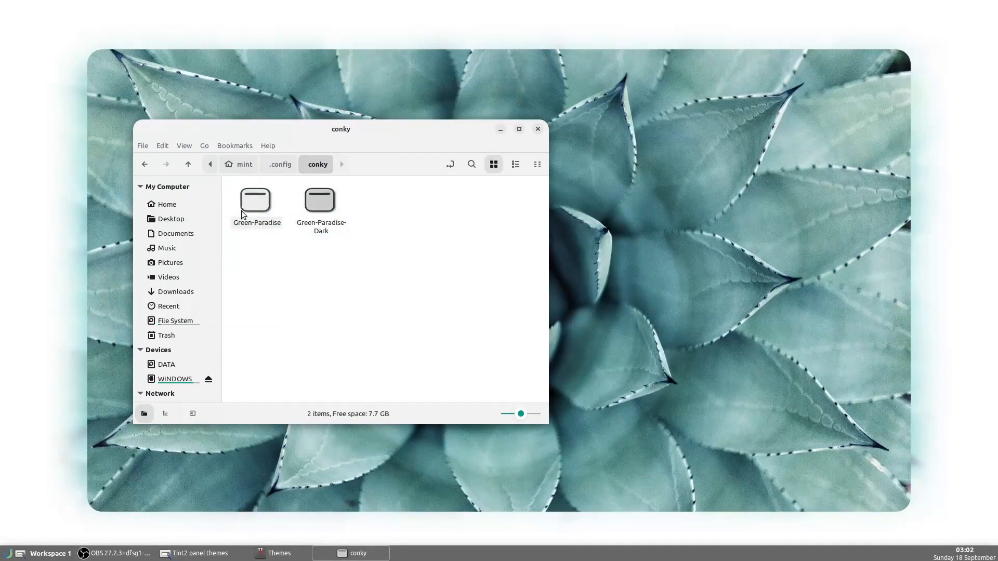
# Open a terminal in the Green-Paradise folder and enter ./start.sh at the prompt
pyautogui.doubleClick(241, 211)
pyautogui.rightClick(417, 292)
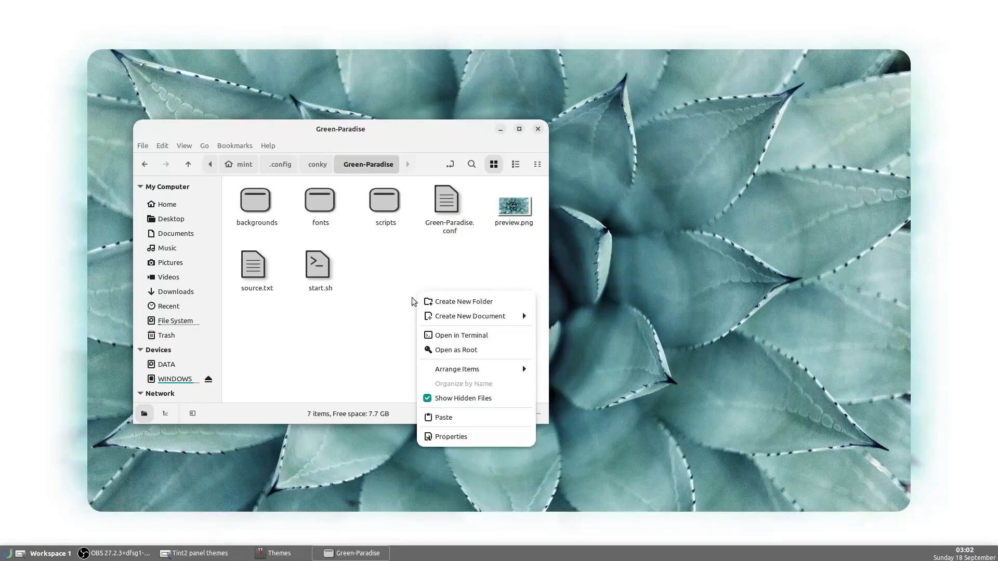
pyautogui.click(458, 337)
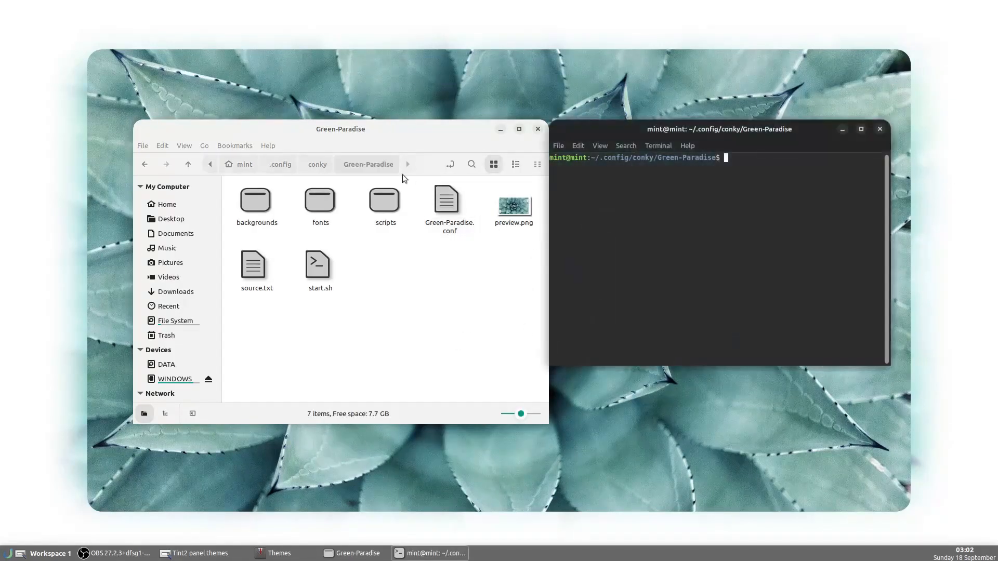
pyautogui.write('./start.sh')
# Check in the properties of start.sh whether the file may be executed as a program
pyautogui.rightClick(333, 267)
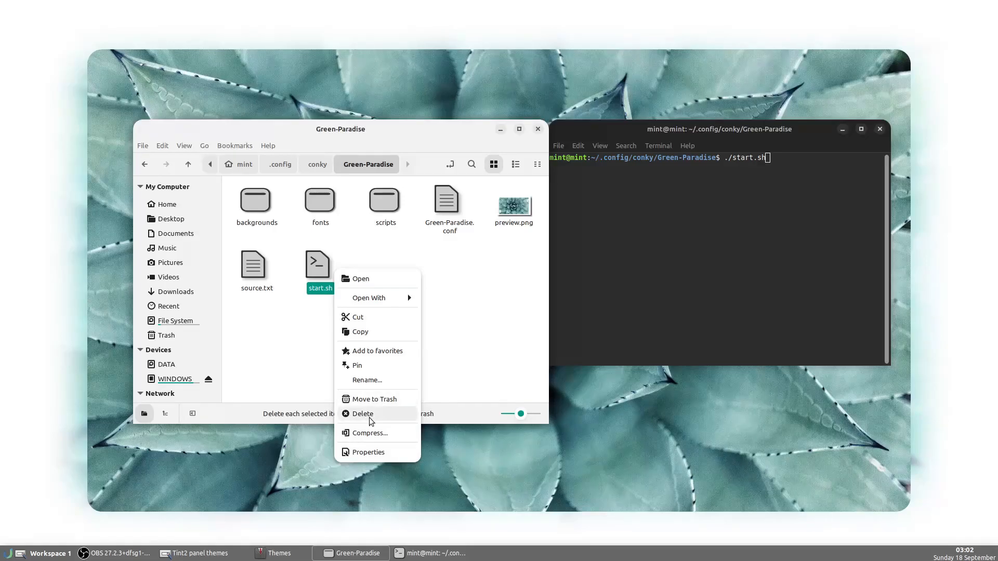
pyautogui.click(367, 452)
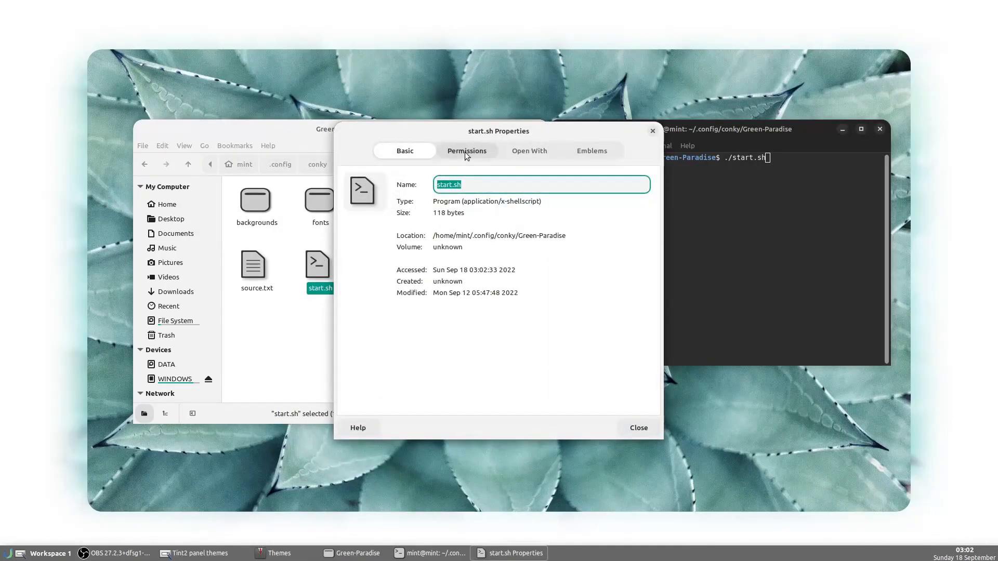
pyautogui.click(466, 152)
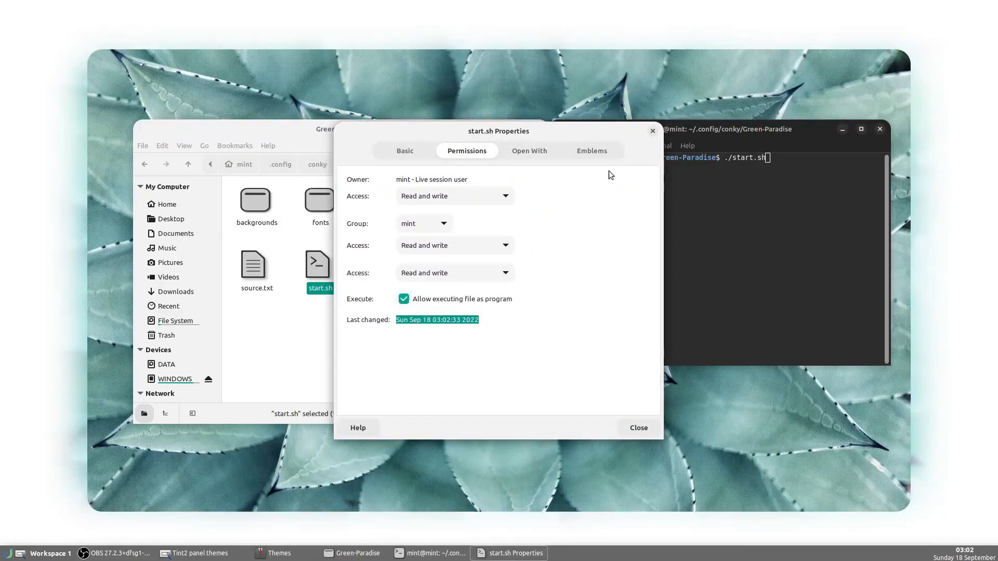
pyautogui.click(652, 131)
# Run ./start.sh in the terminal to launch the Green-Paradise Conky
pyautogui.click(738, 260)
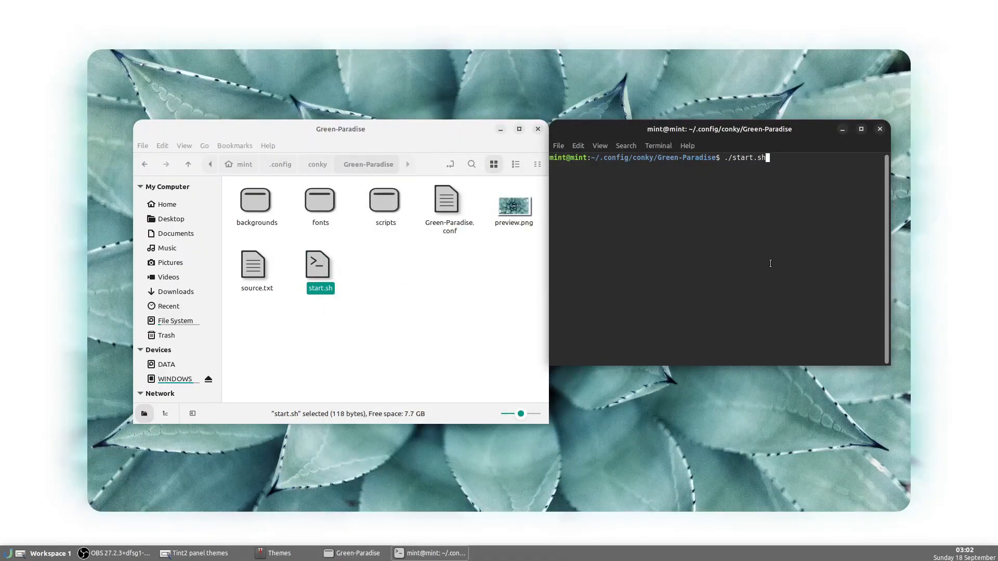
pyautogui.write('./start.sh')
pyautogui.press('Return')
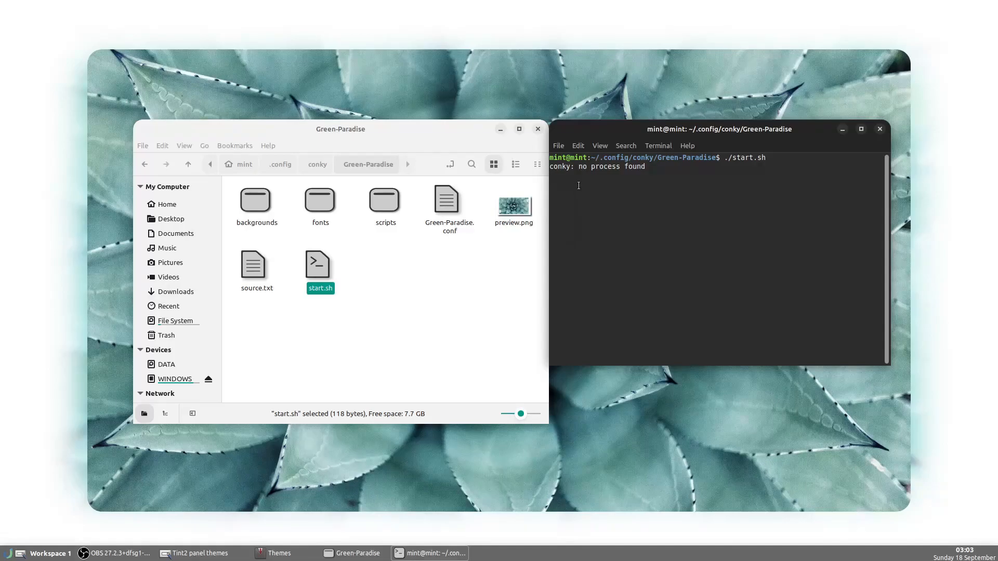
# Rerun ./start.sh with the terminal moved aside, and clear the desktop by closing the terminal and moving the file manager window up
pyautogui.moveTo(643, 121); pyautogui.dragTo(376, 132)
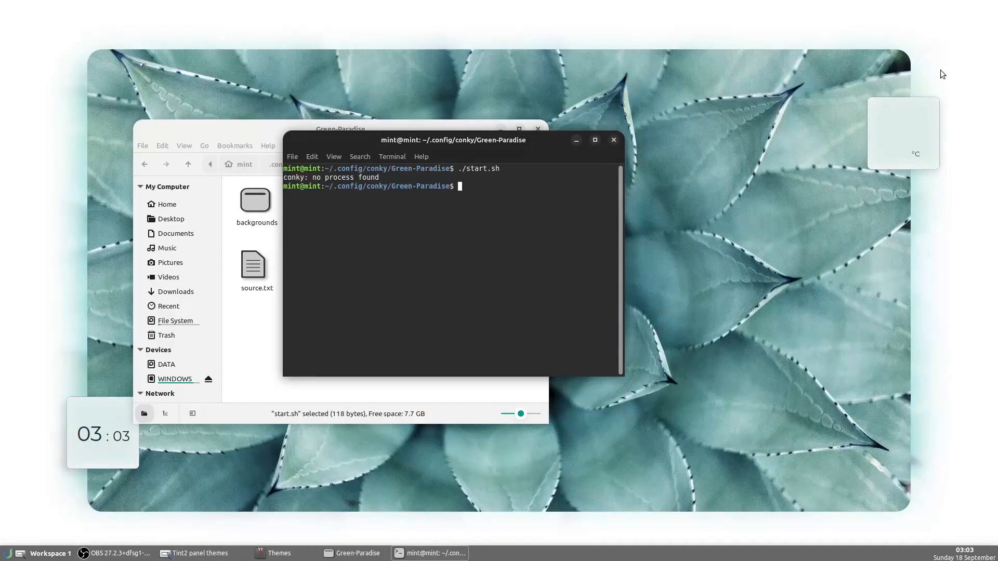
pyautogui.press('Up')
pyautogui.press('Return')
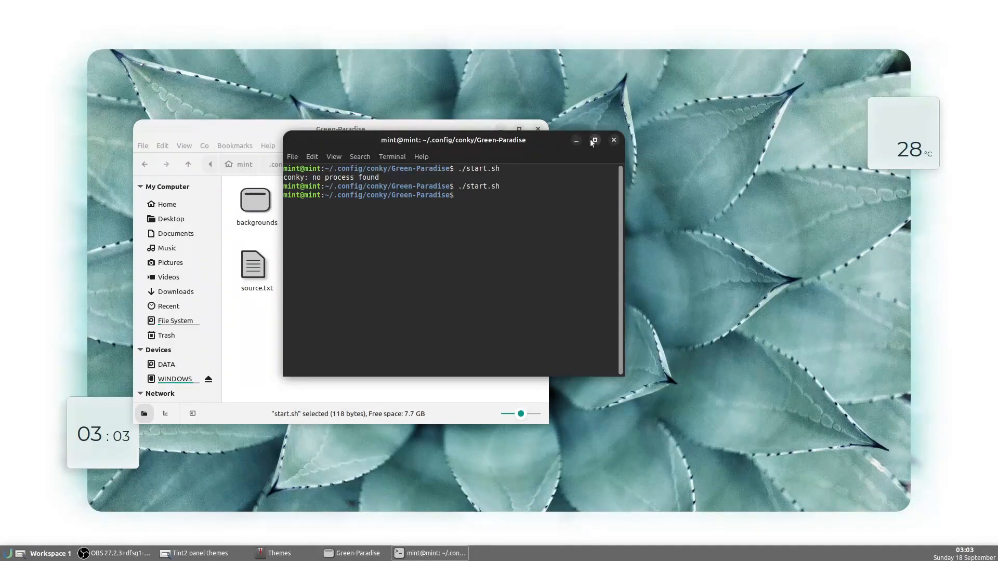
pyautogui.click(614, 140)
pyautogui.moveTo(438, 137); pyautogui.dragTo(438, 66)
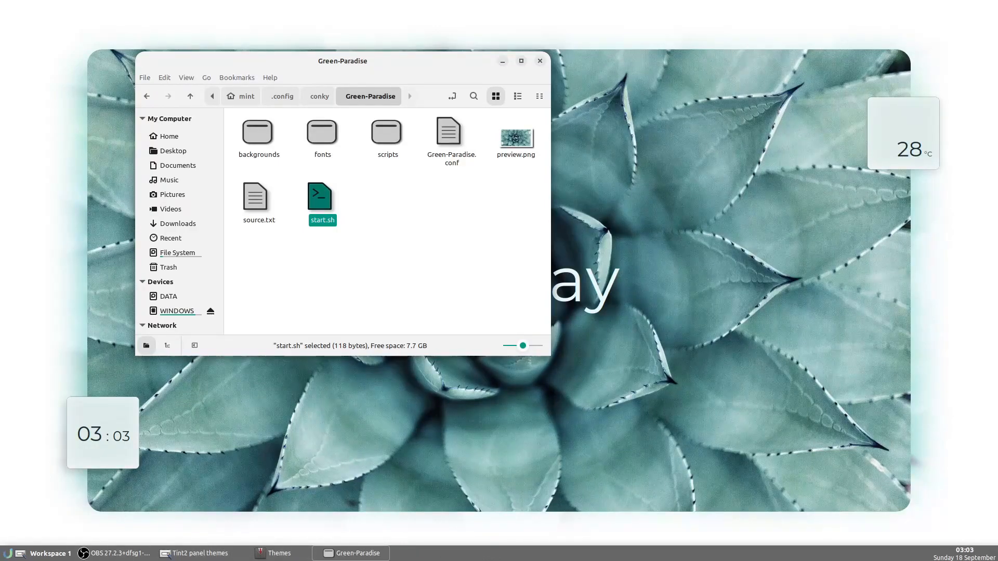
# Open the Tint2 panel's properties and choose the Panel background for editing
pyautogui.click(8, 552)
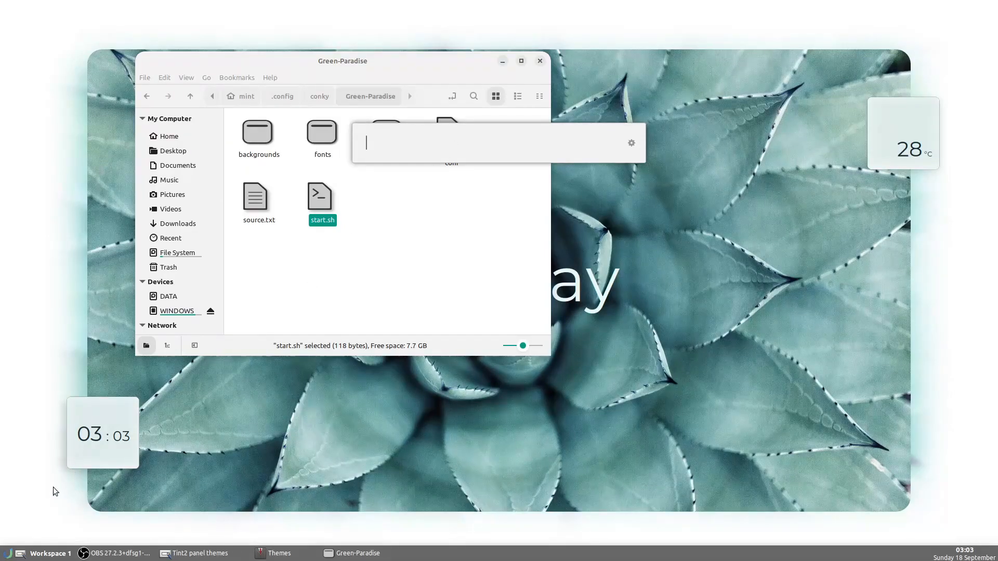
pyautogui.click(20, 554)
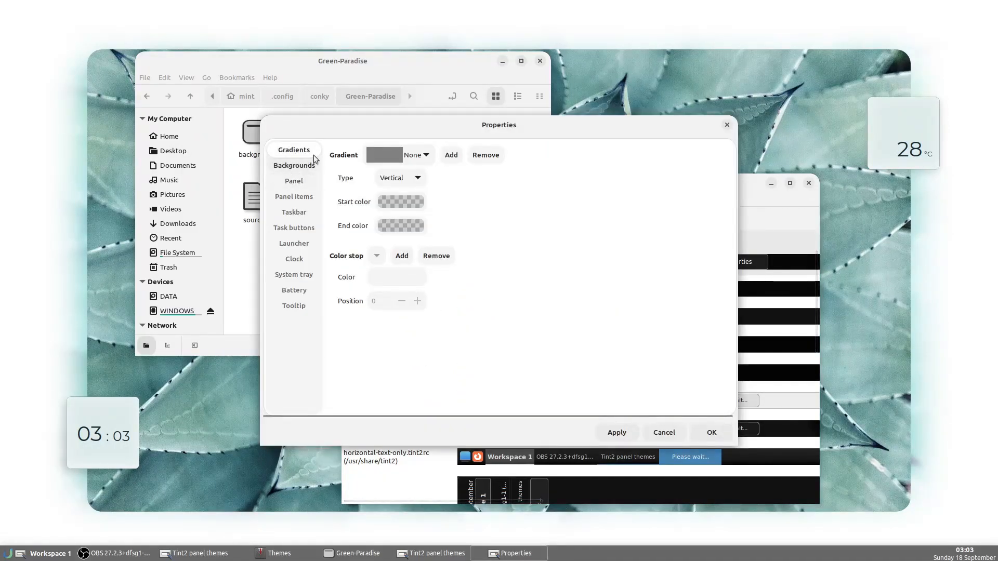
pyautogui.click(299, 165)
pyautogui.click(395, 161)
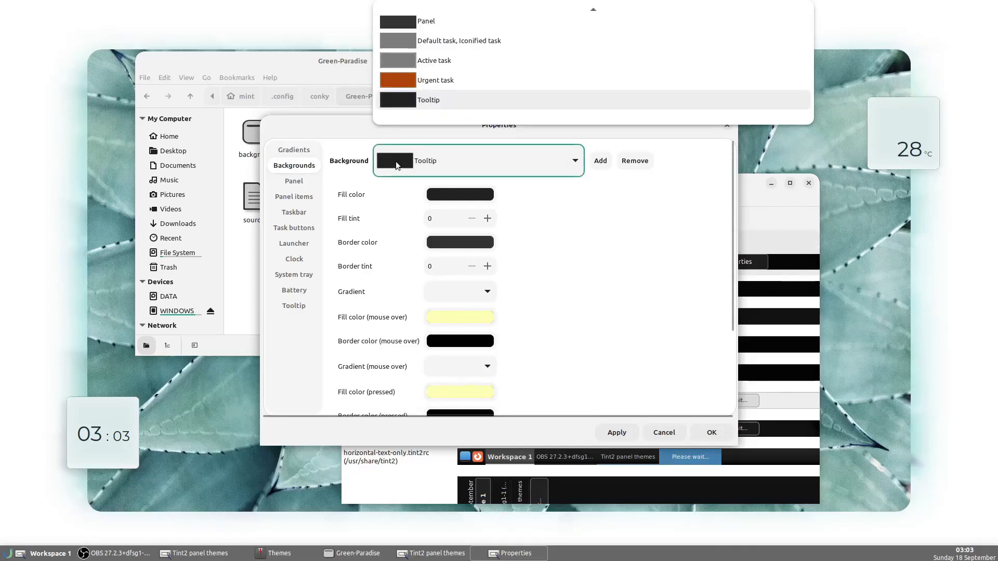
pyautogui.click(419, 33)
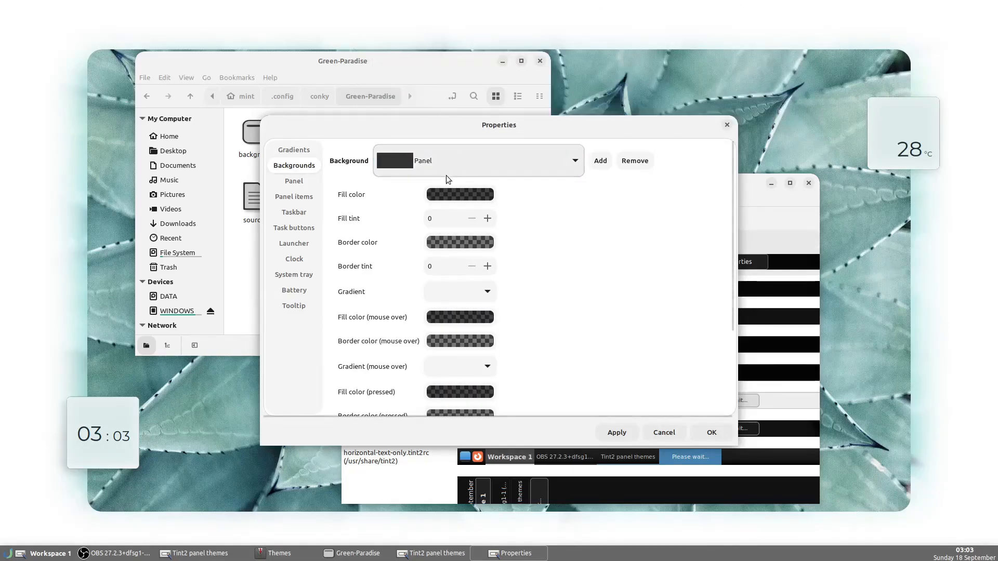
# Set the Panel background's fill color to a custom pale teal and apply it
pyautogui.click(443, 194)
pyautogui.click(392, 348)
pyautogui.moveTo(177, 250); pyautogui.dragTo(334, 170)
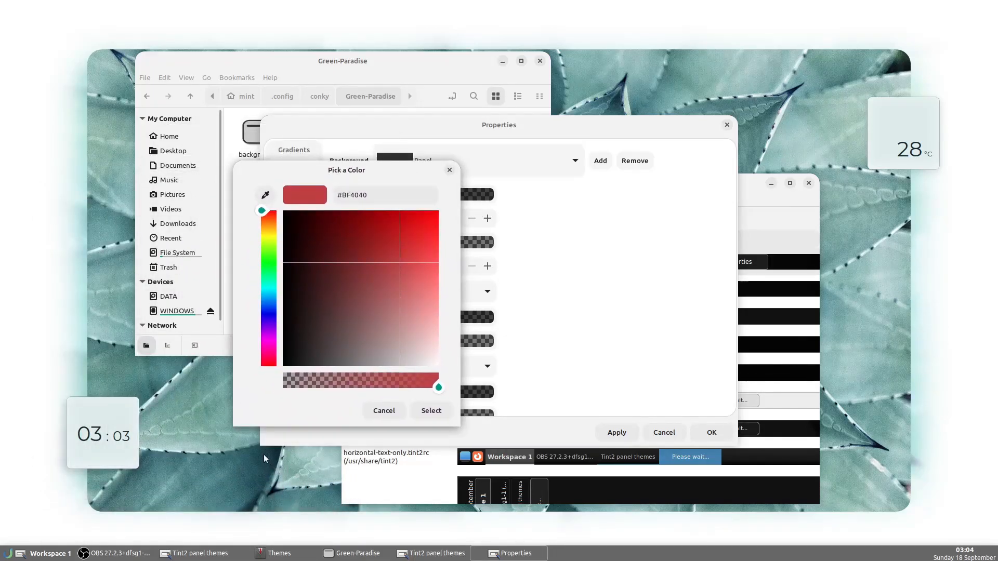
pyautogui.moveTo(262, 242); pyautogui.dragTo(267, 286)
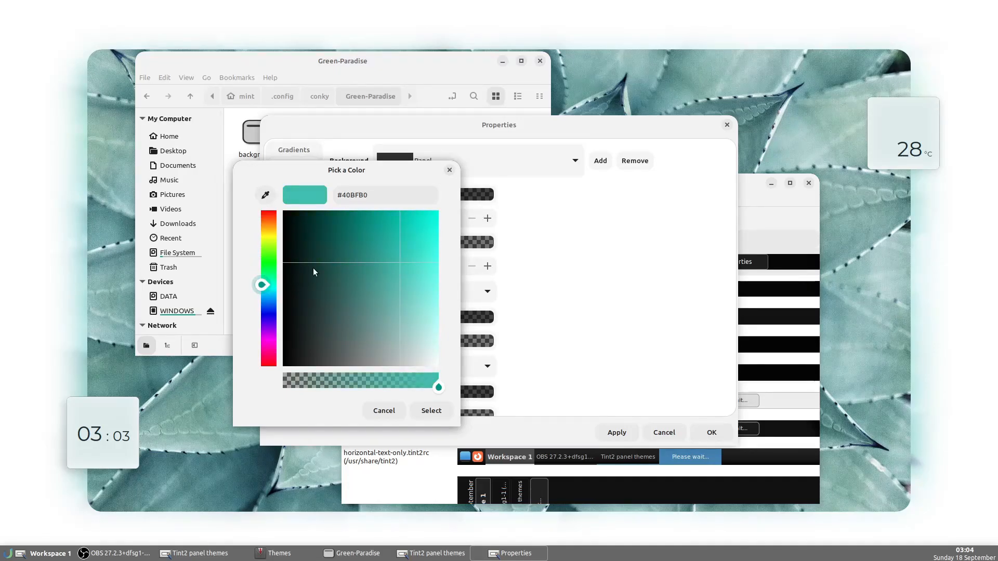
pyautogui.moveTo(400, 262); pyautogui.dragTo(423, 347)
pyautogui.click(415, 411)
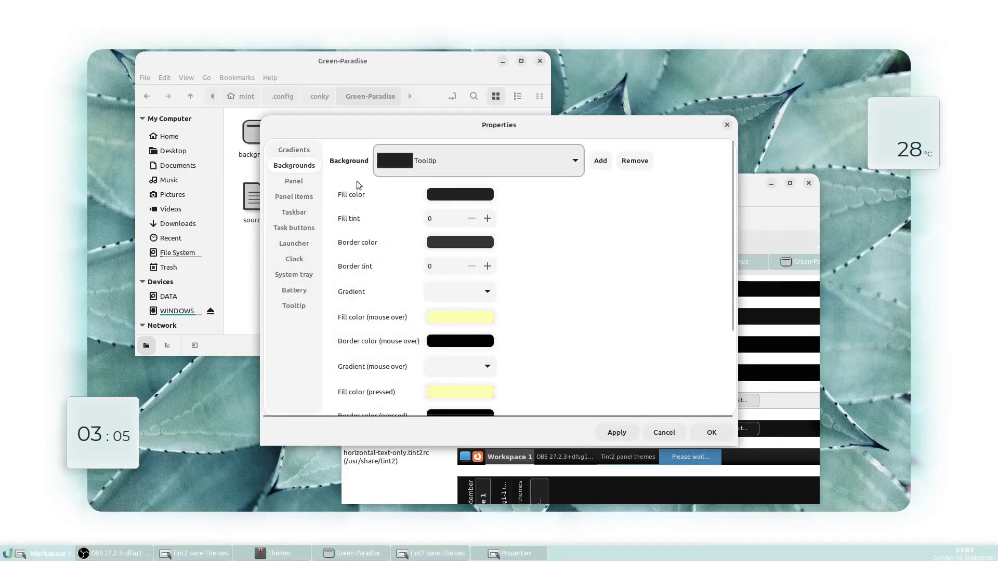
# Reselect the Panel background, give its fill color a darker muted teal, and apply the change
pyautogui.click(395, 167)
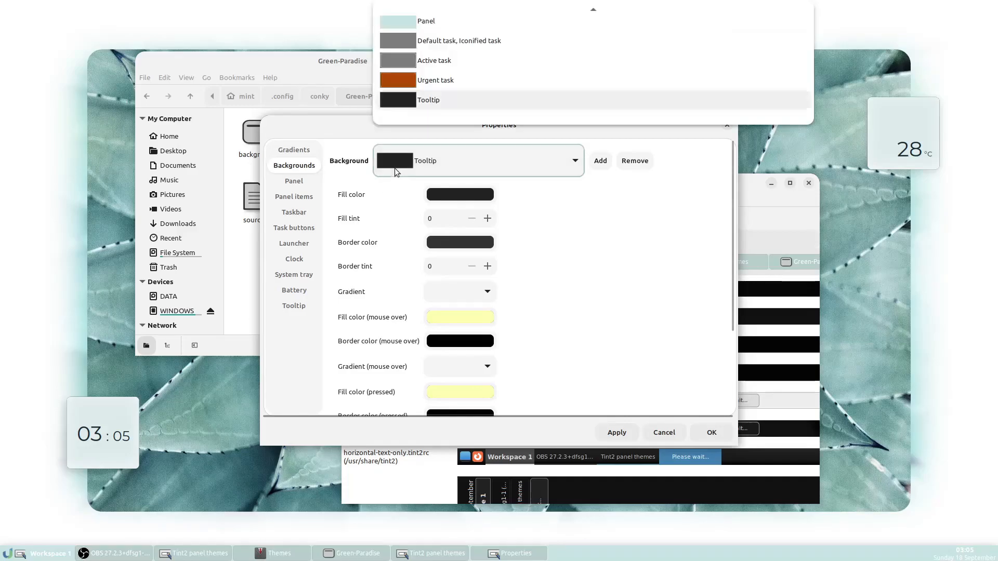
pyautogui.click(419, 33)
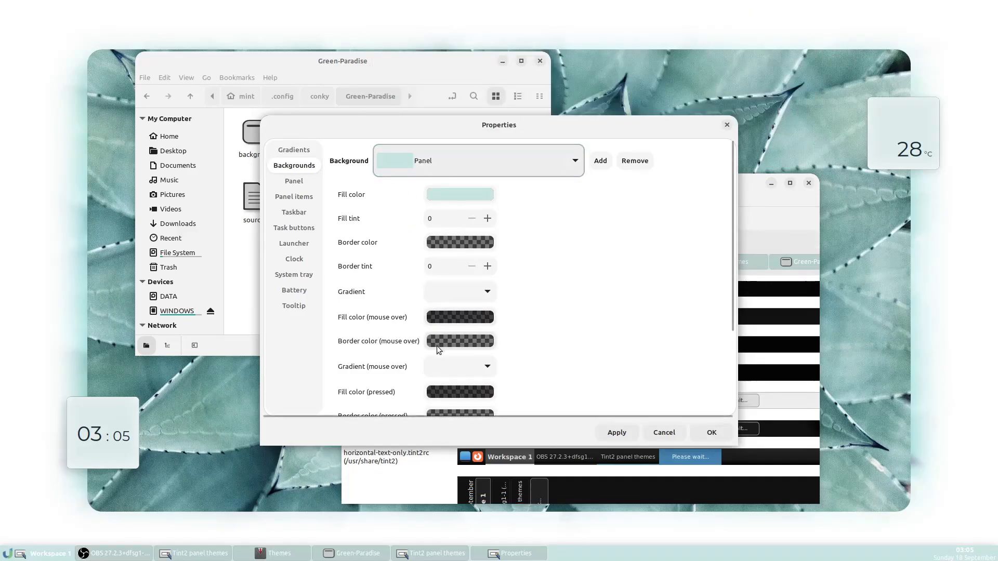
pyautogui.scroll(-1, 406, 334)
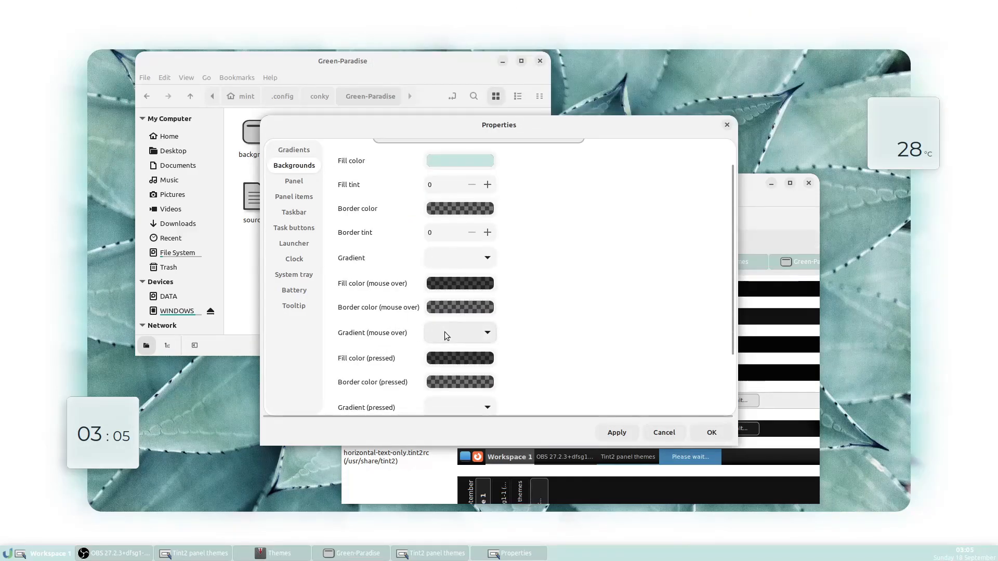
pyautogui.scroll(-3, 639, 349)
pyautogui.scroll(-1, 618, 364)
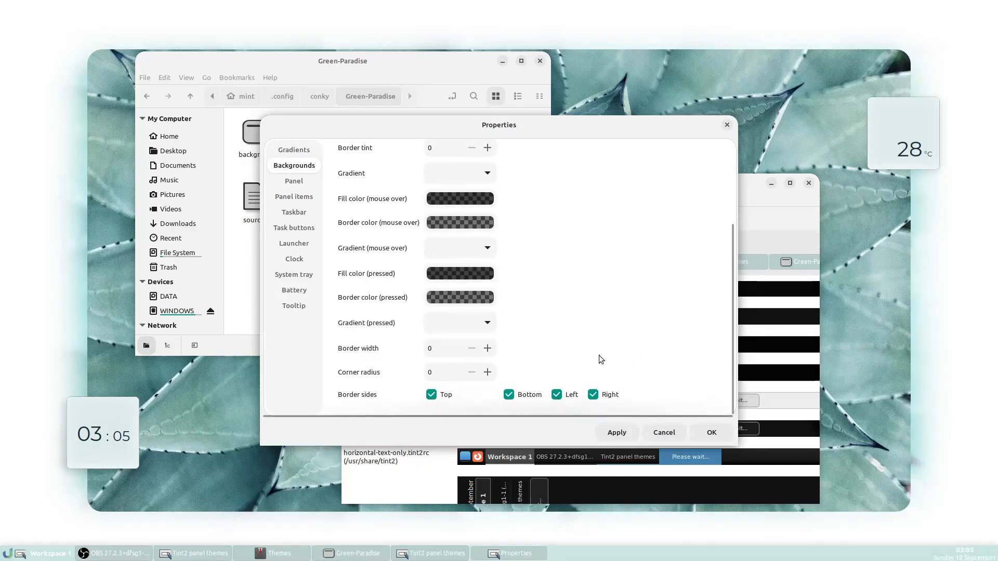
pyautogui.scroll(3, 598, 354)
pyautogui.click(467, 195)
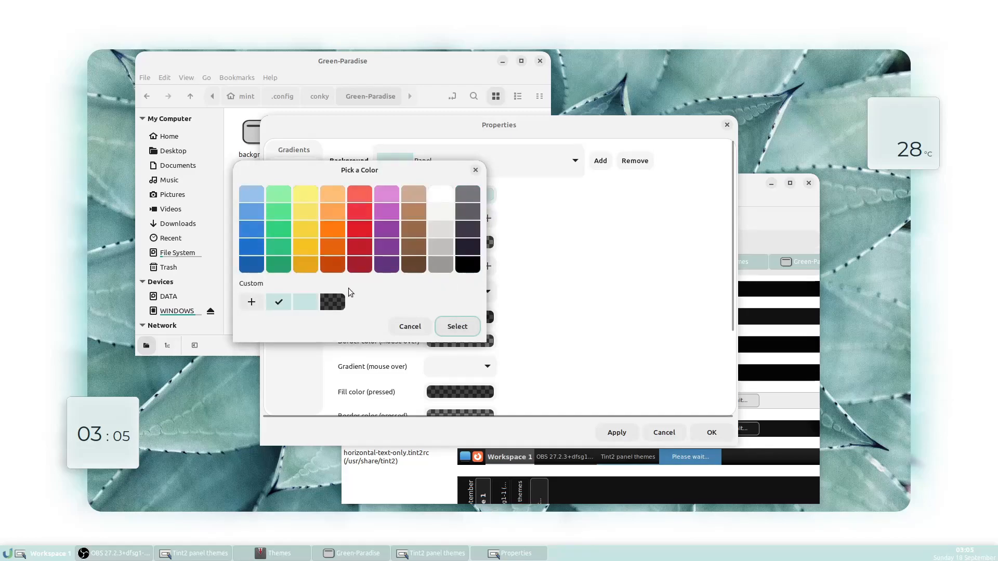
pyautogui.click(253, 303)
pyautogui.click(267, 298)
pyautogui.click(262, 277)
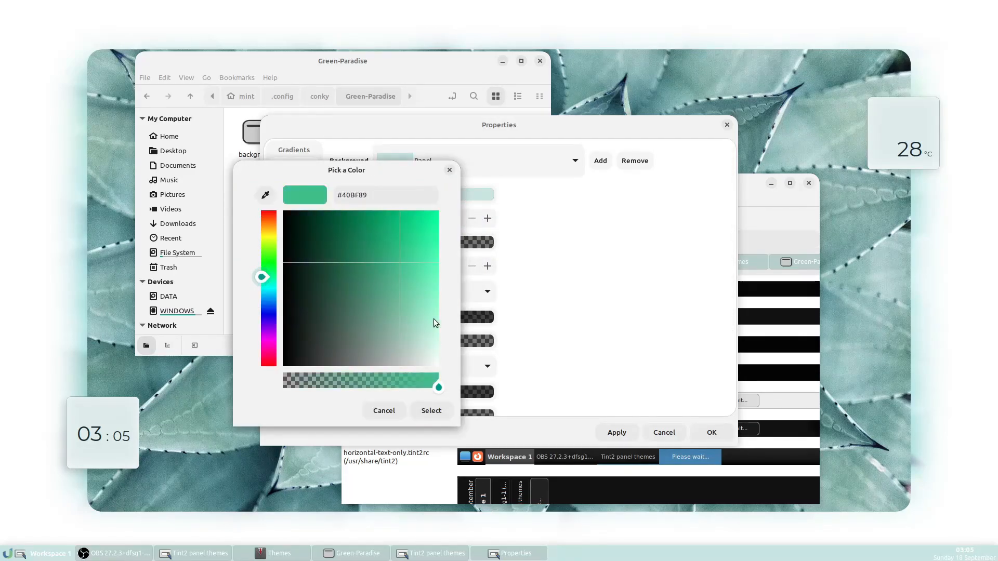
pyautogui.click(384, 411)
pyautogui.click(617, 432)
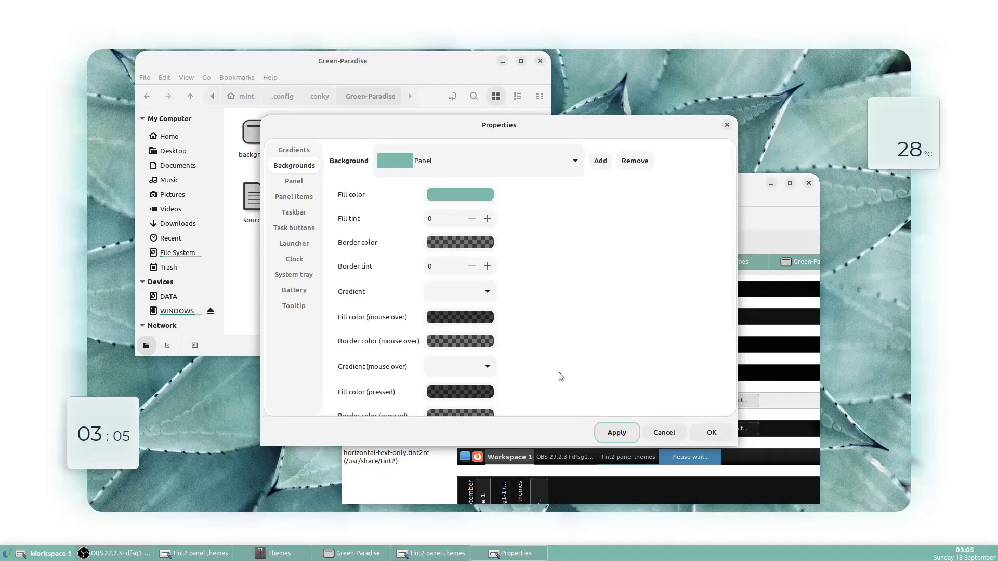
pyautogui.click(294, 181)
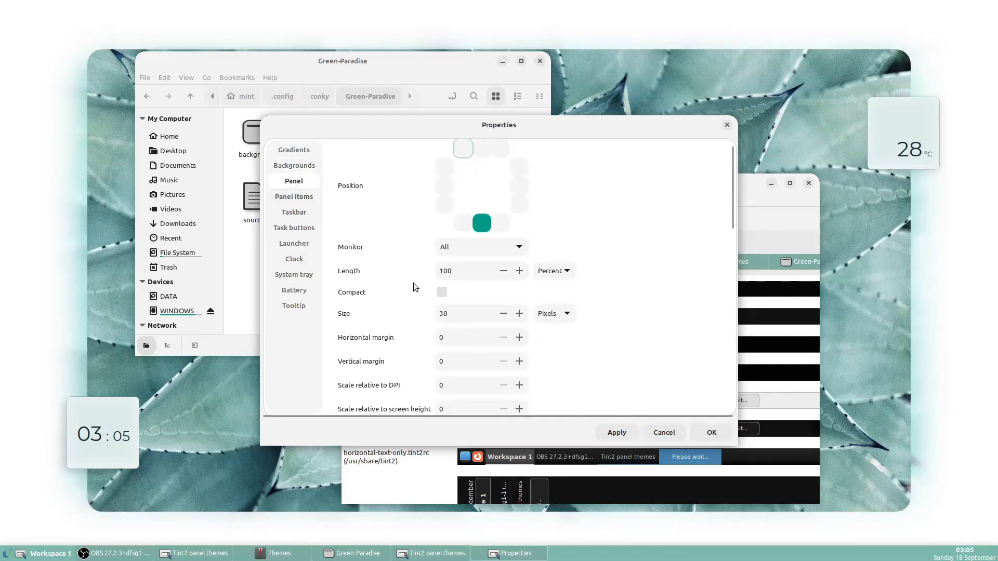
pyautogui.scroll(-4, 658, 336)
pyautogui.scroll(-8, 658, 336)
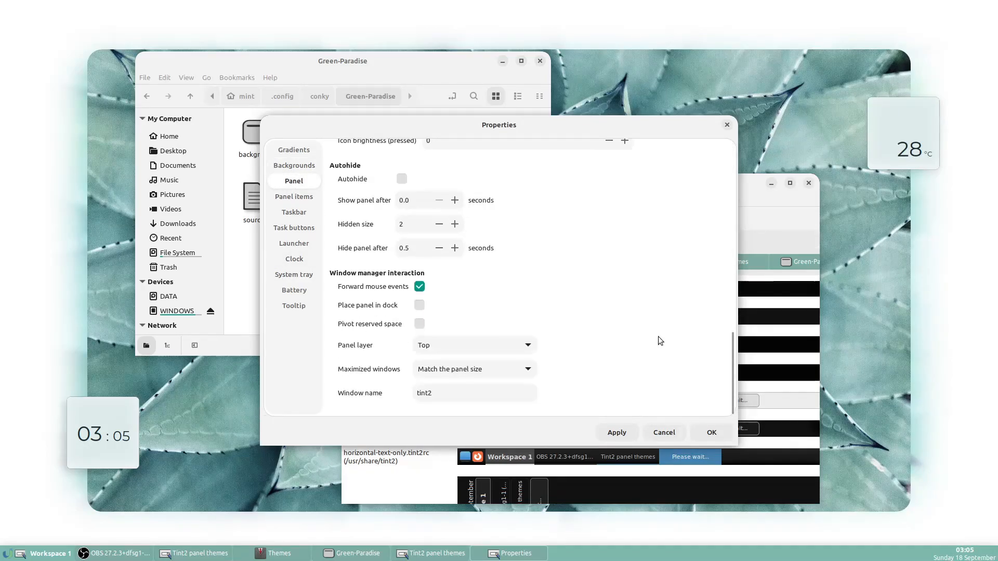
pyautogui.scroll(4, 658, 335)
pyautogui.scroll(8, 658, 335)
# Clear all four border sides of the Panel background, try a corner radius of 14, and apply a radius of 10
pyautogui.click(294, 166)
pyautogui.scroll(-4, 487, 389)
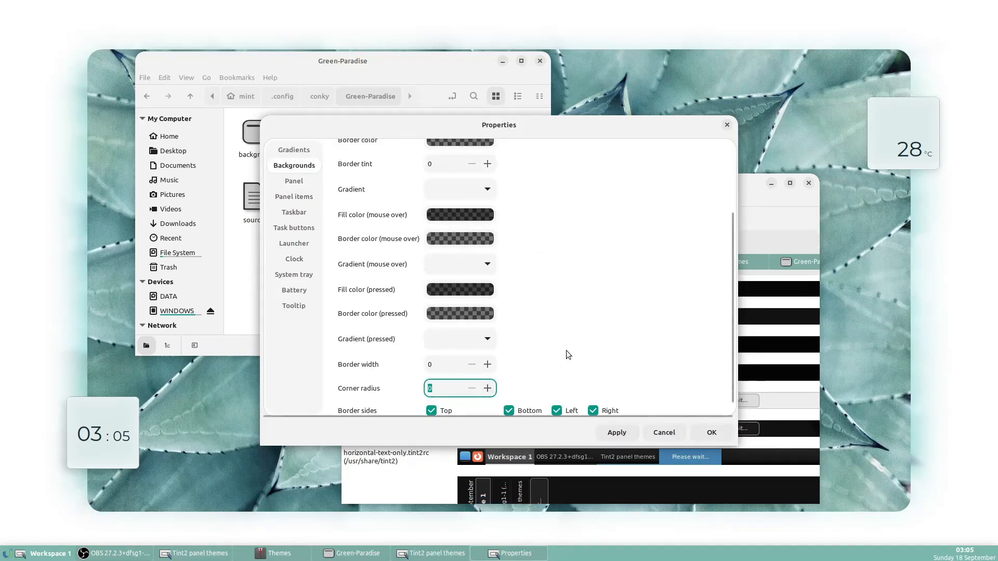
pyautogui.scroll(-1, 565, 351)
pyautogui.click(431, 394)
pyautogui.click(509, 394)
pyautogui.click(557, 395)
pyautogui.click(593, 394)
pyautogui.click(617, 433)
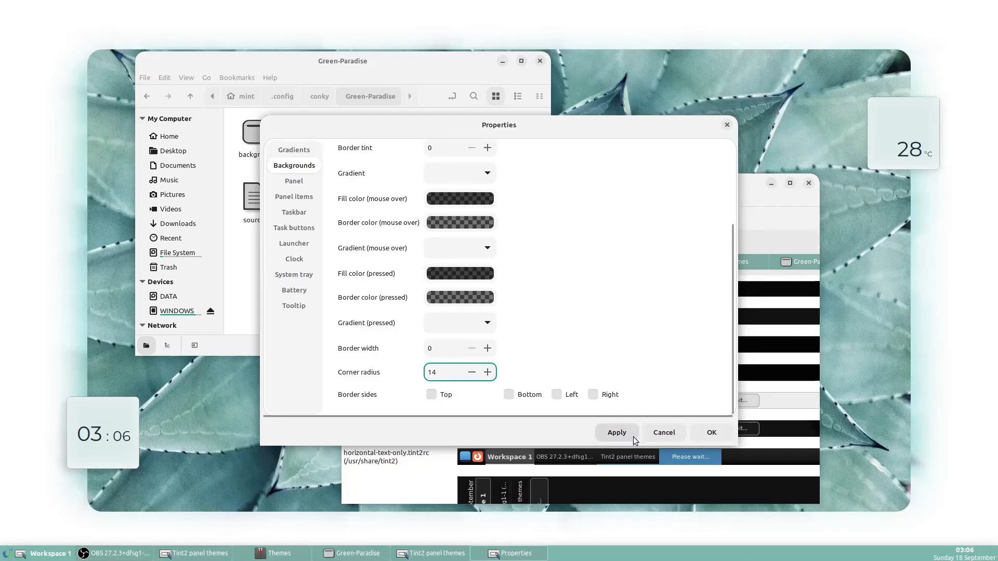
pyautogui.click(633, 436)
pyautogui.moveTo(442, 373); pyautogui.dragTo(421, 373)
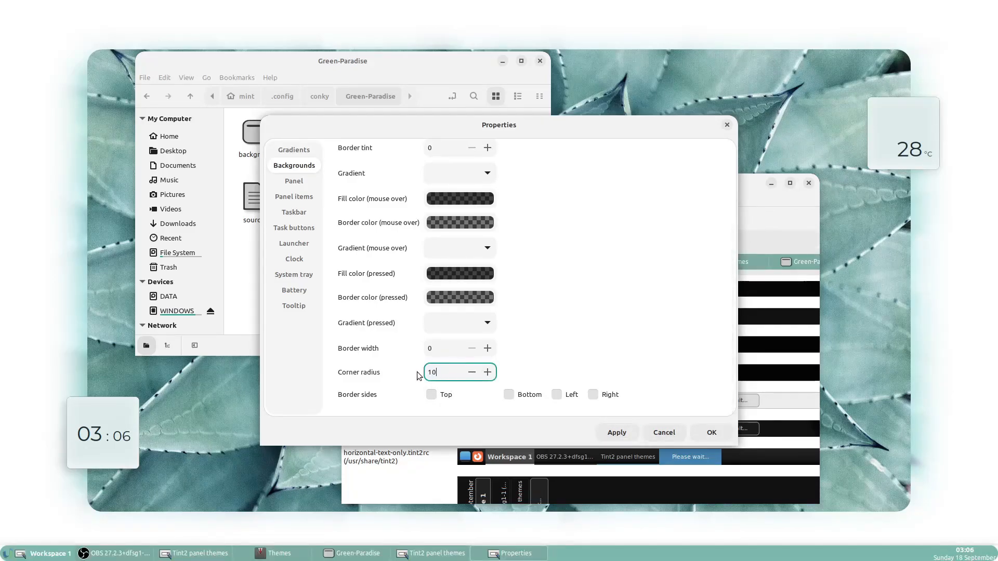
pyautogui.click(613, 431)
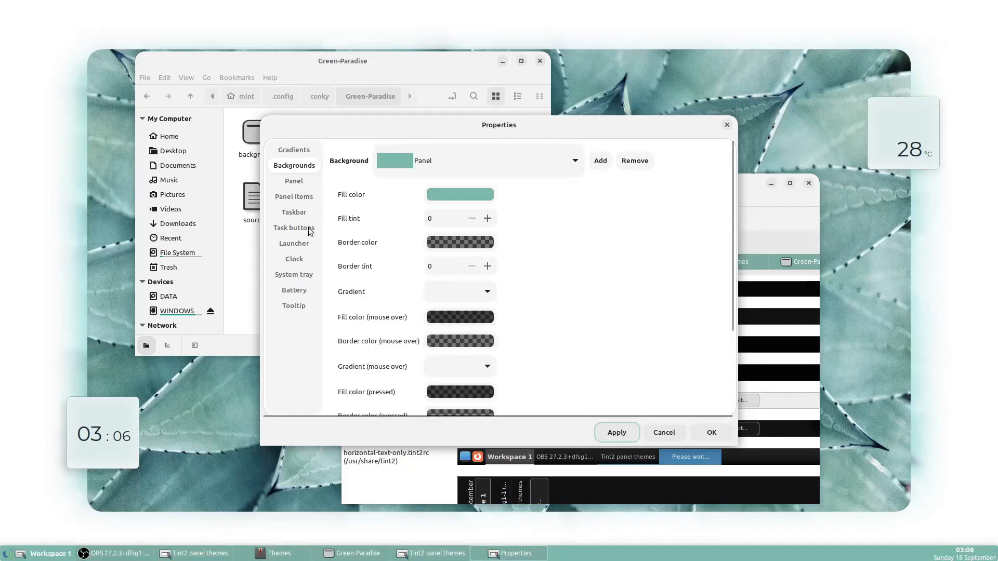
# Set the panel length to 40 percent, enable Compact, and apply the geometry
pyautogui.click(294, 181)
pyautogui.doubleClick(472, 269)
pyautogui.write('40')
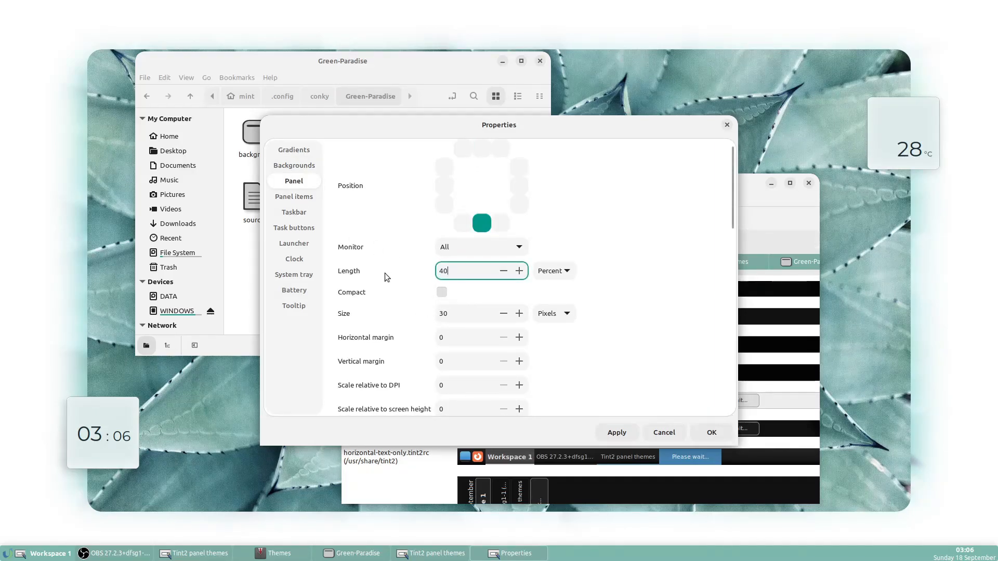
pyautogui.press('Return')
pyautogui.click(441, 293)
pyautogui.click(616, 432)
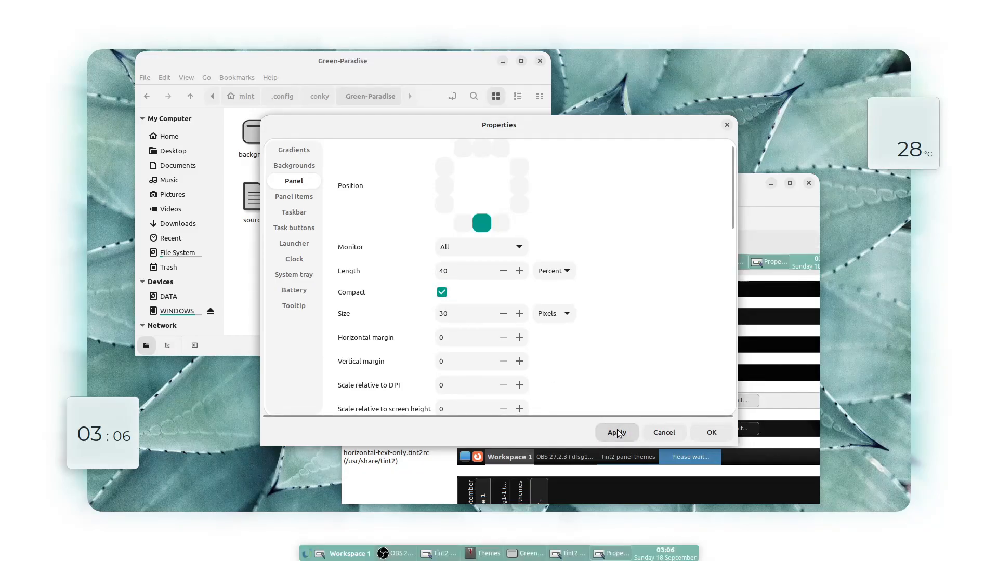
pyautogui.scroll(-5, 572, 369)
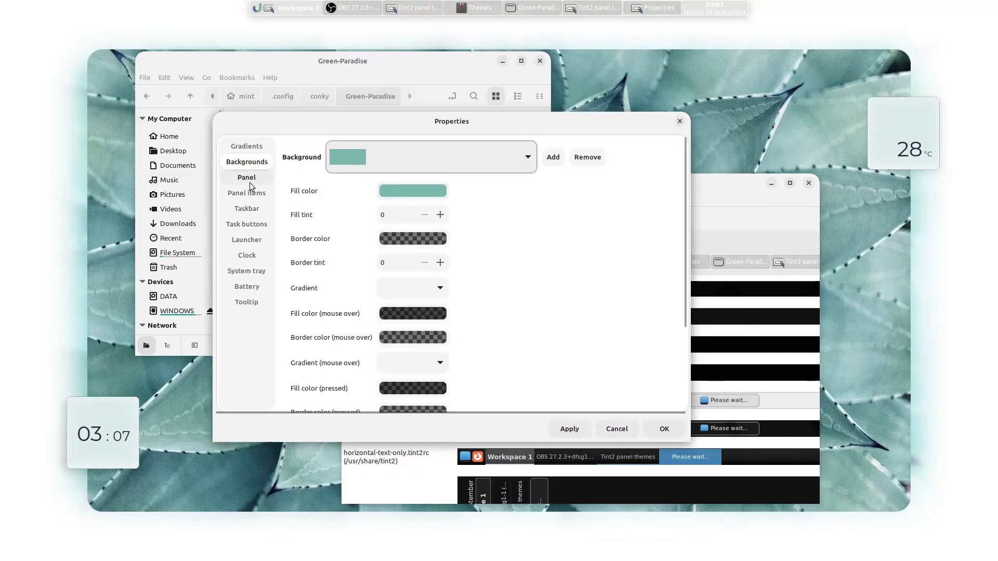
# Set the Tint2 panel's position to the bottom centre of the screen and apply it
pyautogui.click(246, 178)
pyautogui.click(434, 238)
pyautogui.click(569, 429)
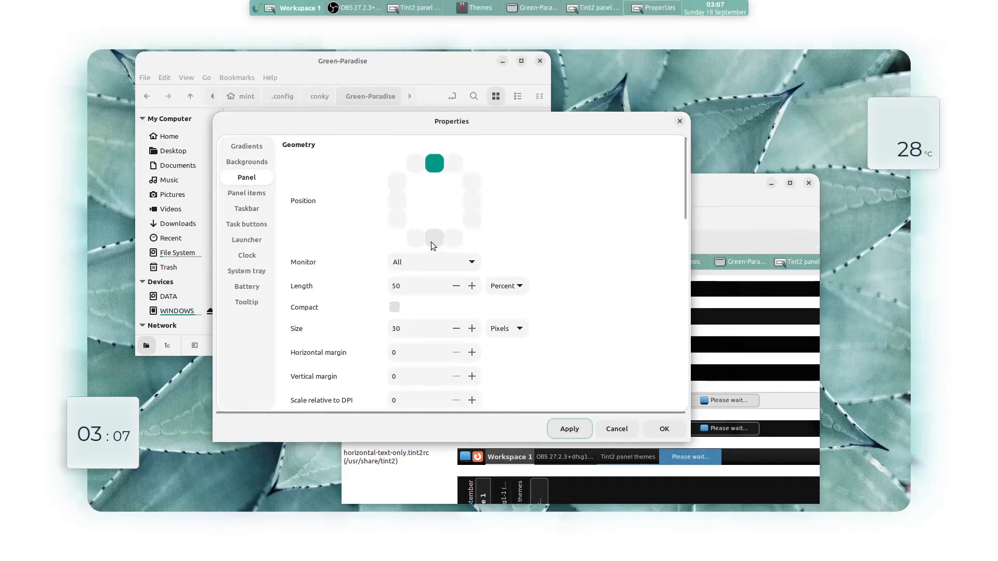
pyautogui.click(434, 238)
pyautogui.click(569, 429)
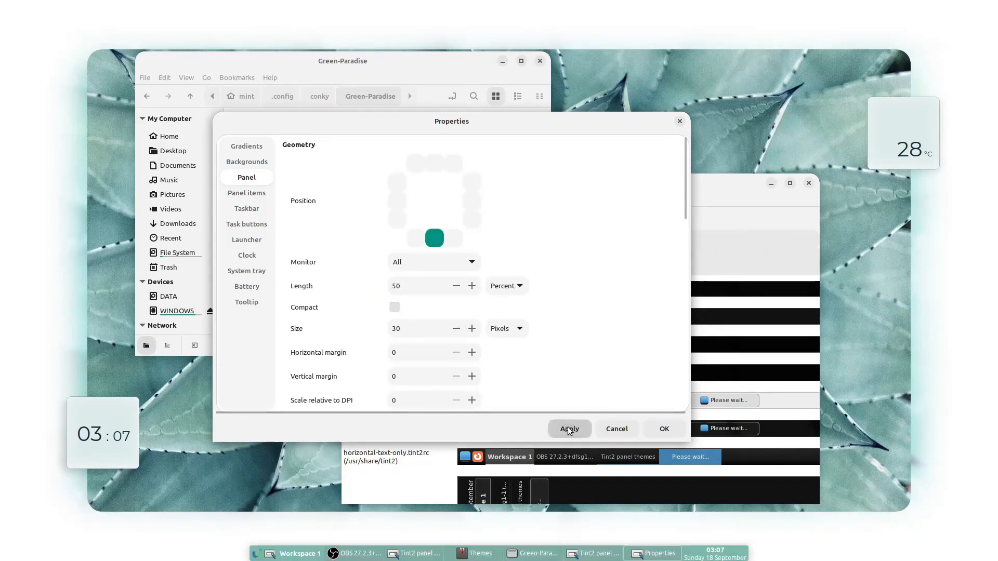
# Accept the panel properties, move the themes window aside, and reopen the properties of the tint2rc theme in ~/.config/tint2
pyautogui.click(652, 430)
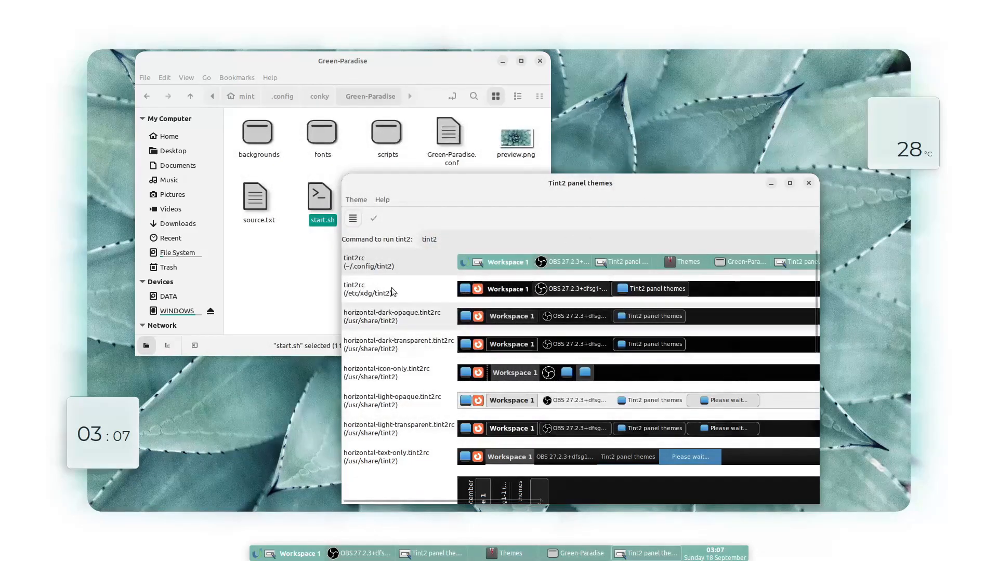
pyautogui.moveTo(453, 186); pyautogui.dragTo(310, 165)
pyautogui.doubleClick(280, 249)
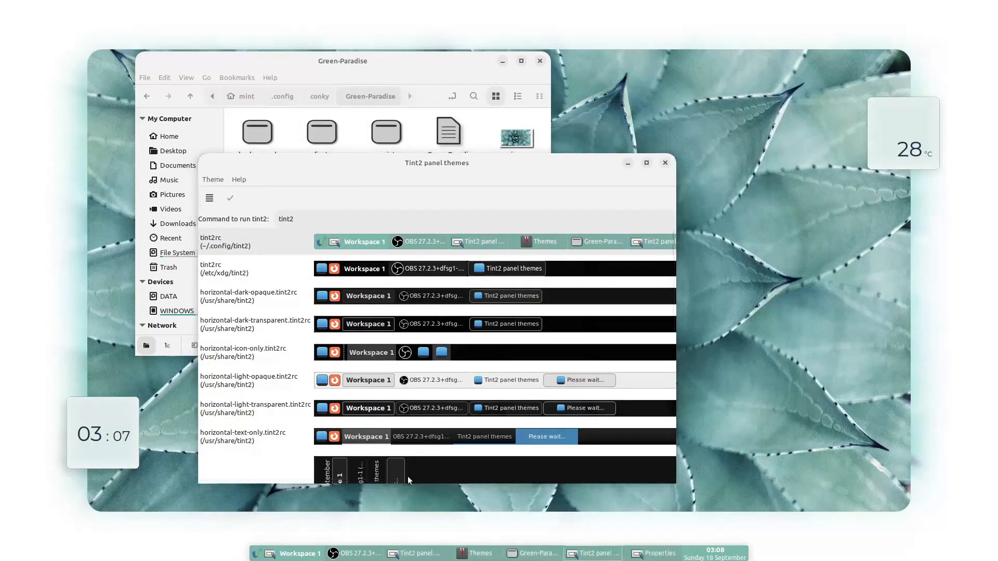
pyautogui.click(294, 165)
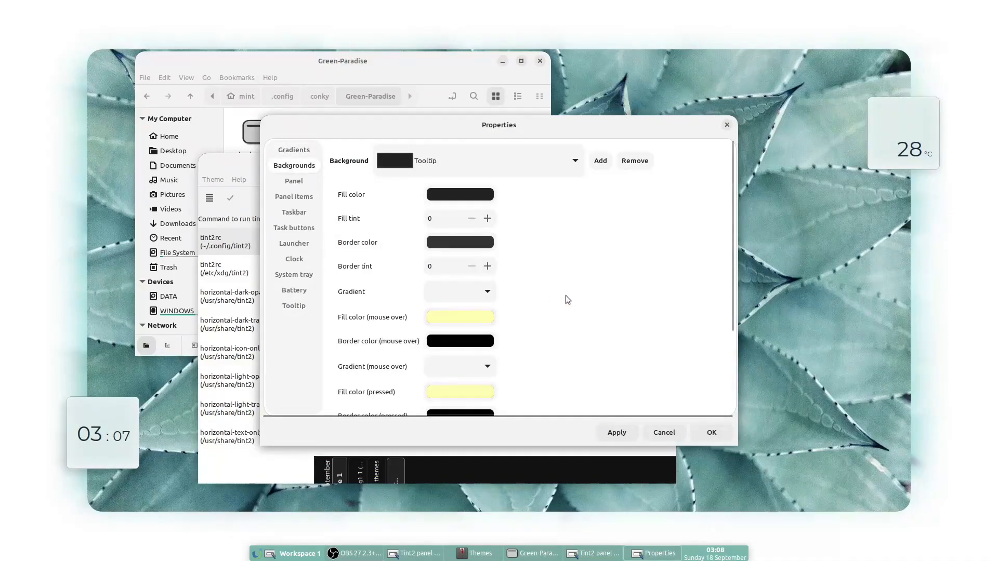
# Make the panel slightly thicker by increasing its size in the geometry settings
pyautogui.click(293, 182)
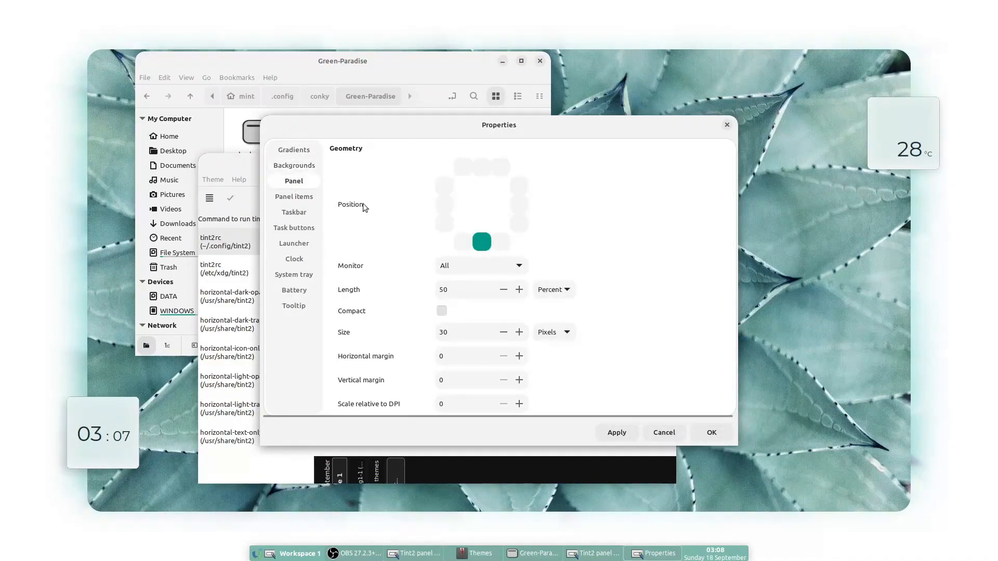
pyautogui.scroll(-1, 372, 332)
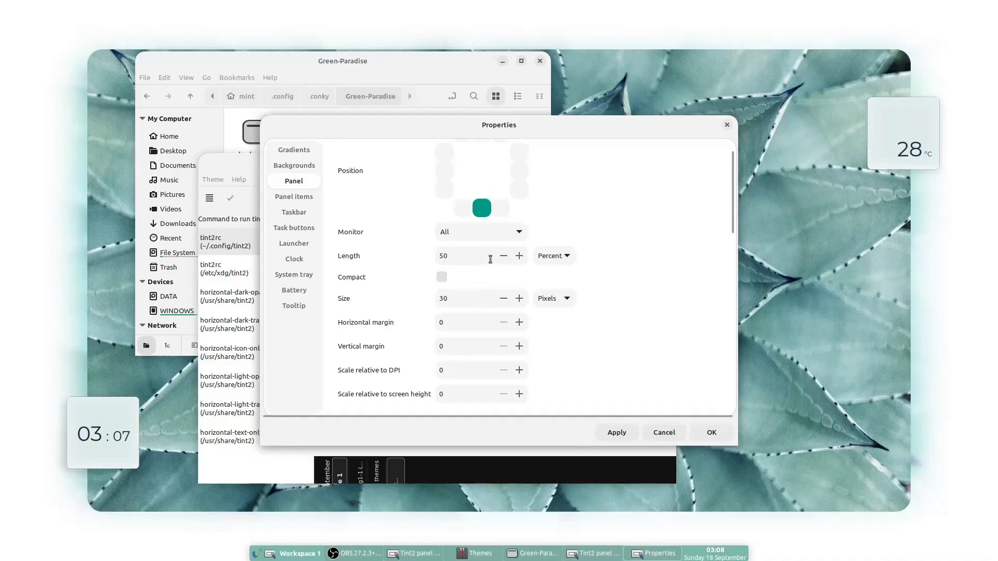
pyautogui.doubleClick(464, 299)
pyautogui.write('15')
pyautogui.press('Return')
pyautogui.doubleClick(459, 300)
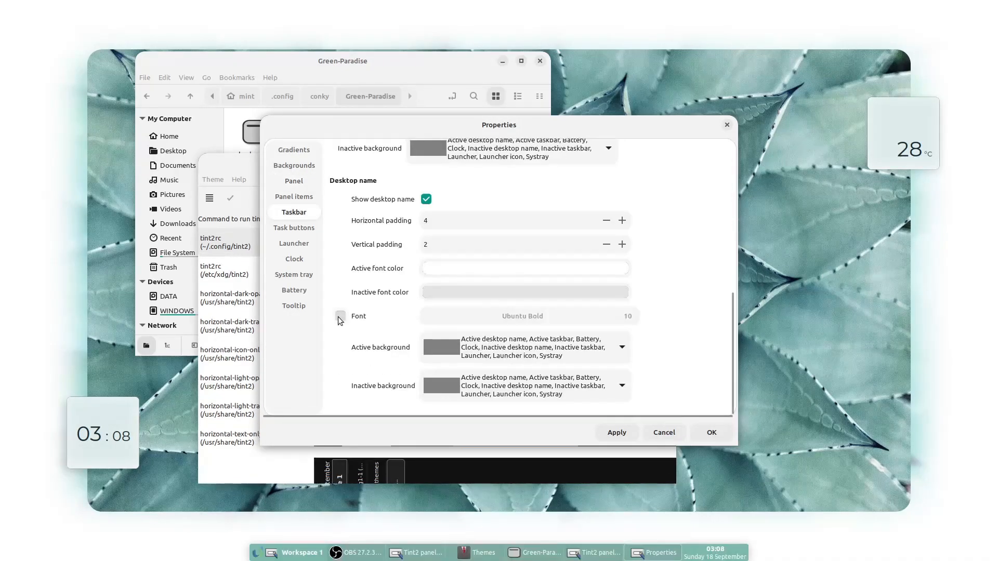
# Enable a custom font for the taskbar's desktop name, set it to Montserrat Regular 10, and apply it
pyautogui.click(341, 316)
pyautogui.click(468, 321)
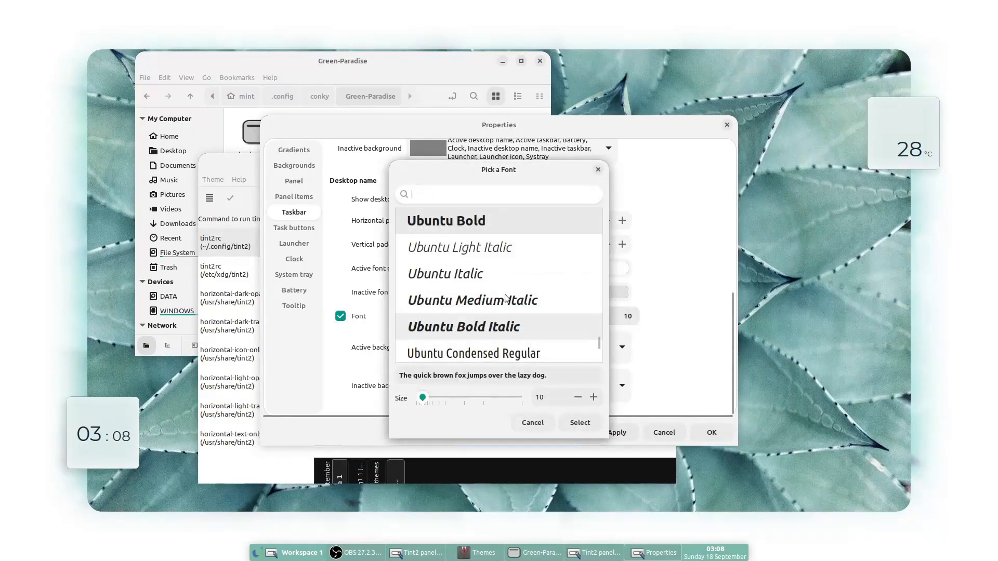
pyautogui.write('mon')
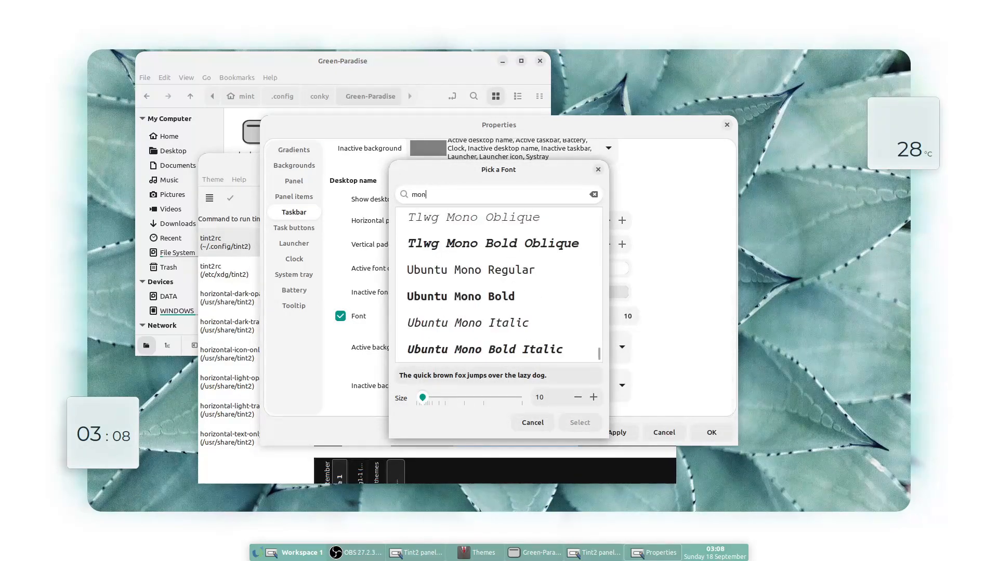
pyautogui.write('tserrat')
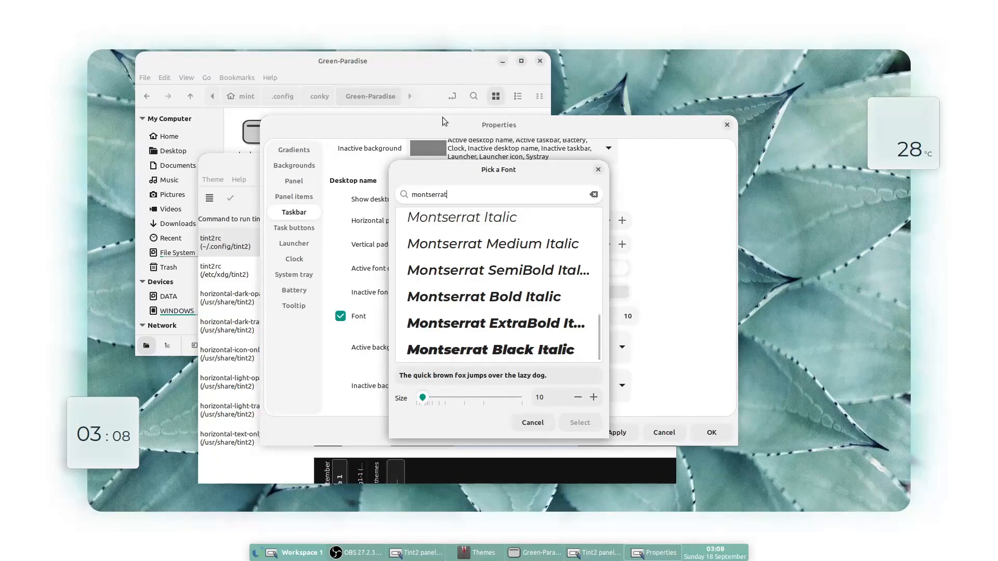
pyautogui.scroll(3, 509, 274)
pyautogui.scroll(4, 506, 291)
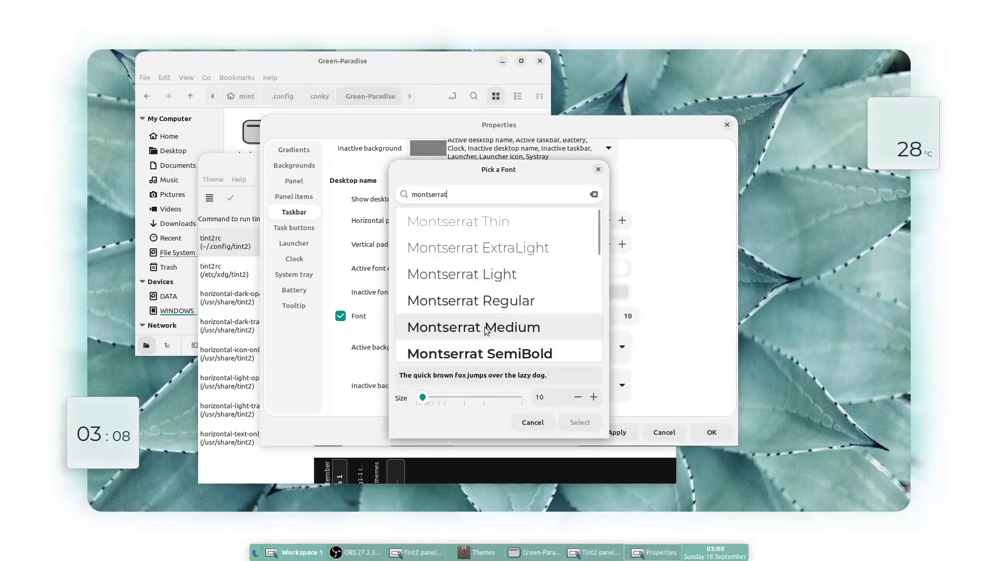
pyautogui.click(491, 303)
pyautogui.click(579, 423)
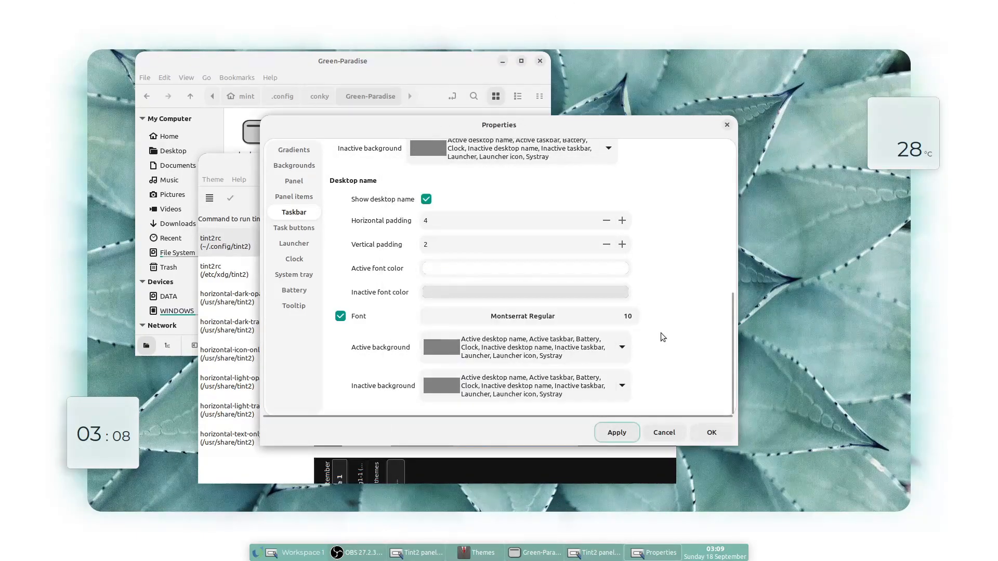
# Set the task button font to Montserrat Regular 10 and the clock's two lines to Montserrat SemiBold 10 and Montserrat Regular 9
pyautogui.click(289, 230)
pyautogui.scroll(-10, 335, 260)
pyautogui.click(466, 265)
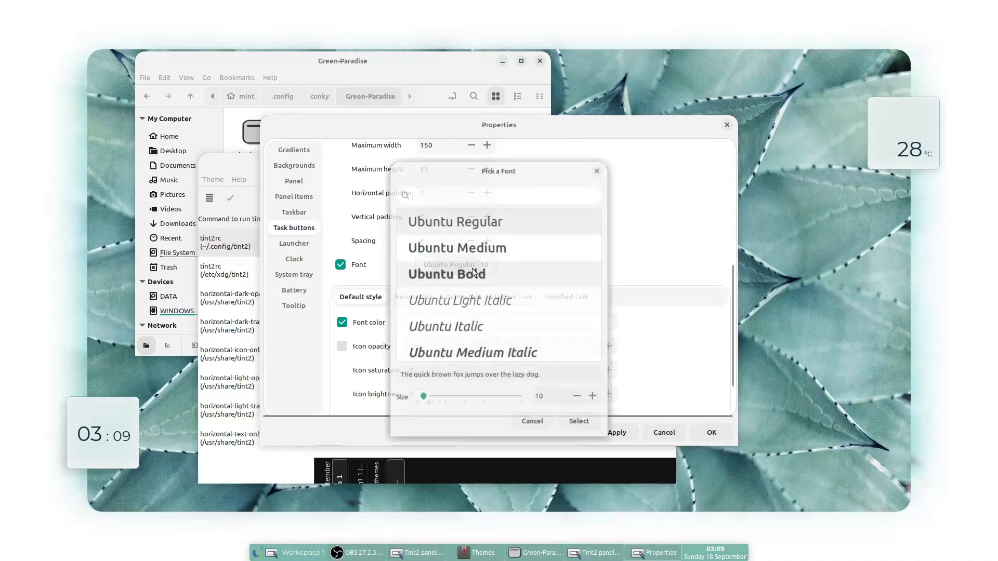
pyautogui.write('mo')
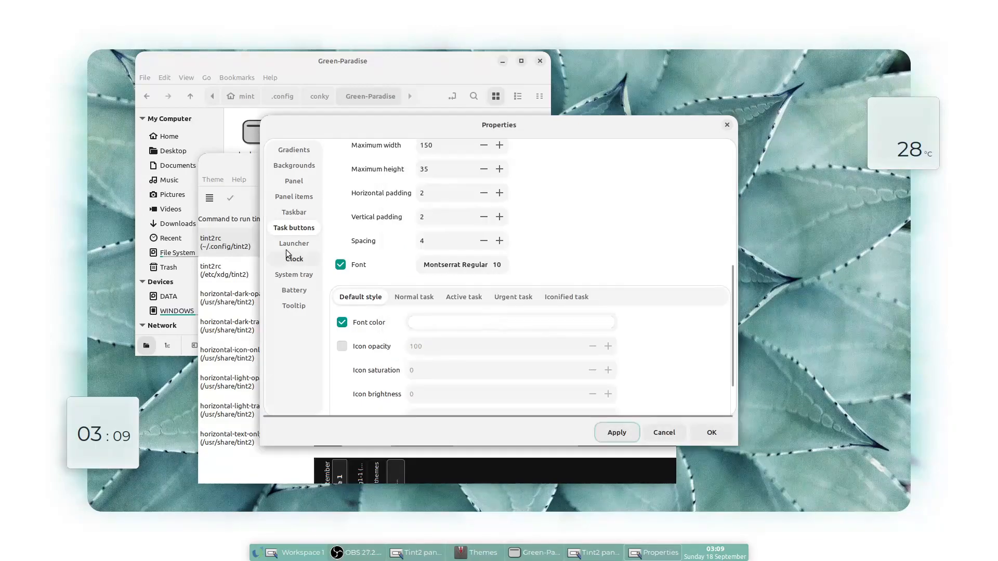
pyautogui.click(291, 245)
pyautogui.click(293, 257)
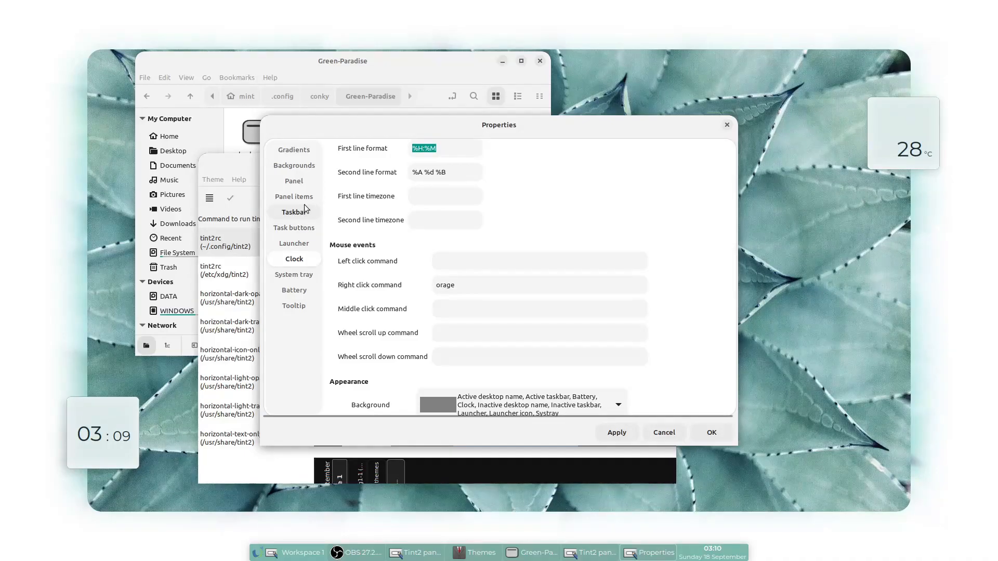
# Change the Panel background's fill color to the saved light teal custom color
pyautogui.click(306, 165)
pyautogui.click(426, 170)
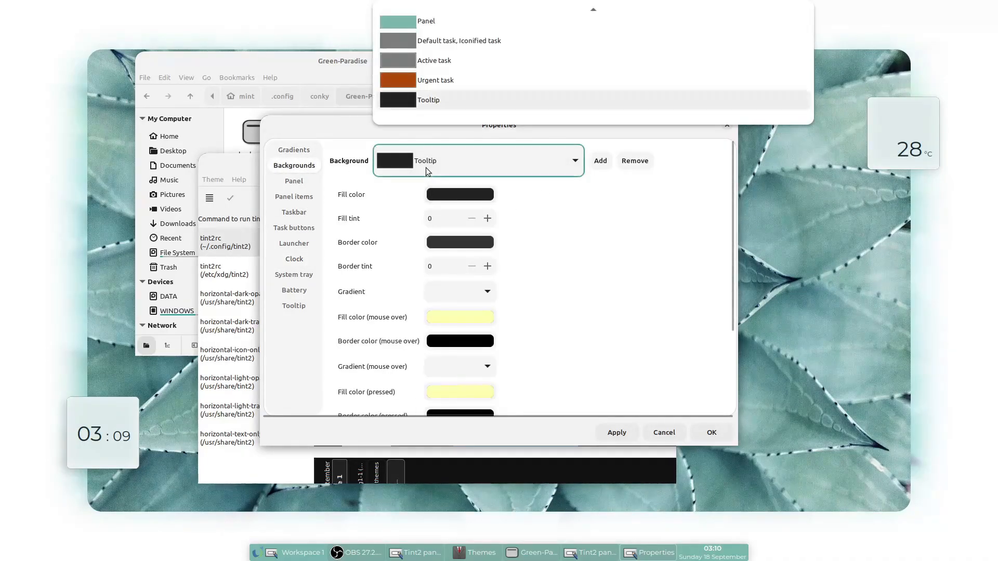
pyautogui.click(452, 23)
pyautogui.click(458, 194)
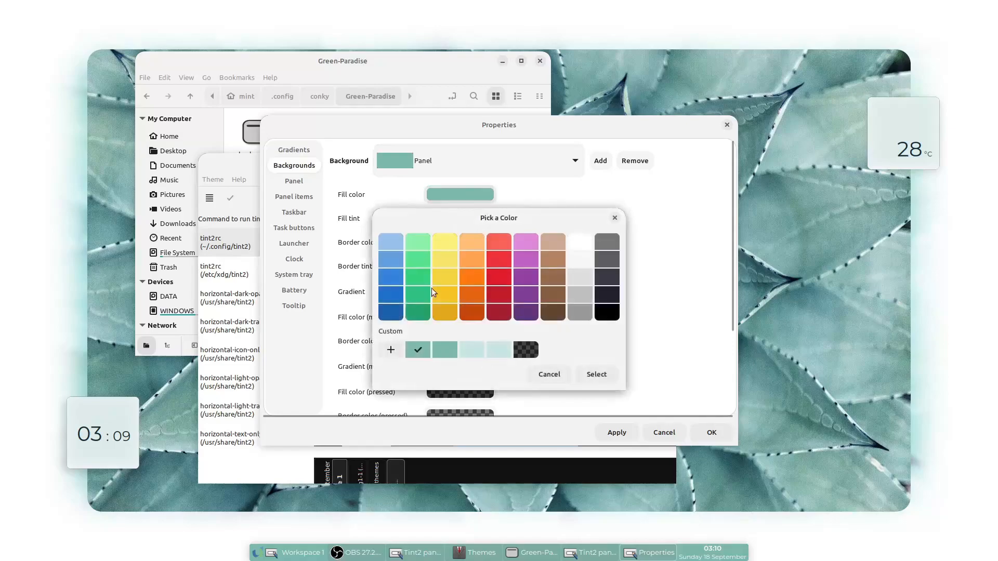
pyautogui.click(471, 349)
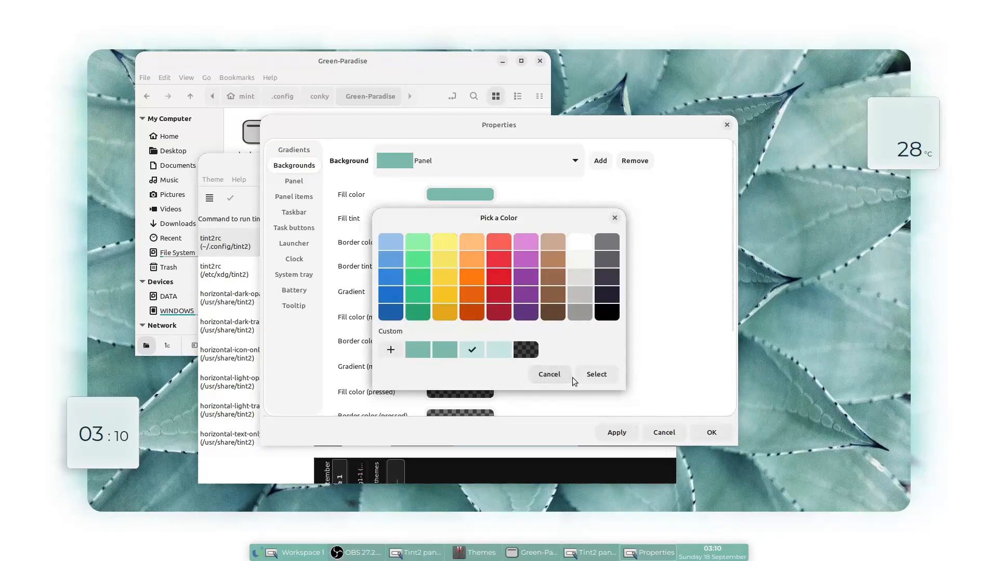
pyautogui.click(578, 375)
pyautogui.click(293, 228)
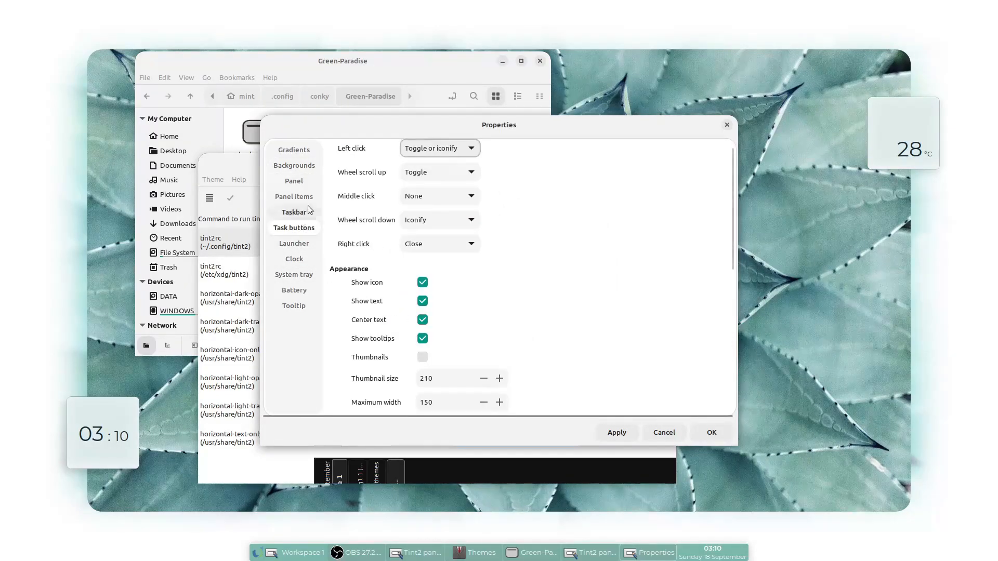
pyautogui.click(306, 212)
pyautogui.click(299, 198)
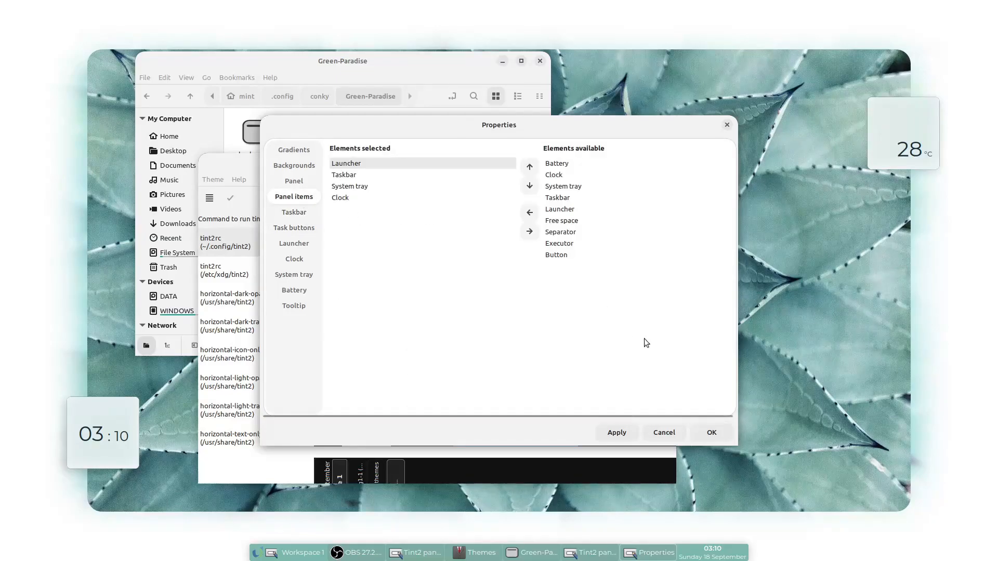
# Give the taskbar's desktop name a custom dark green active font color and apply the change
pyautogui.click(306, 214)
pyautogui.scroll(-10, 710, 270)
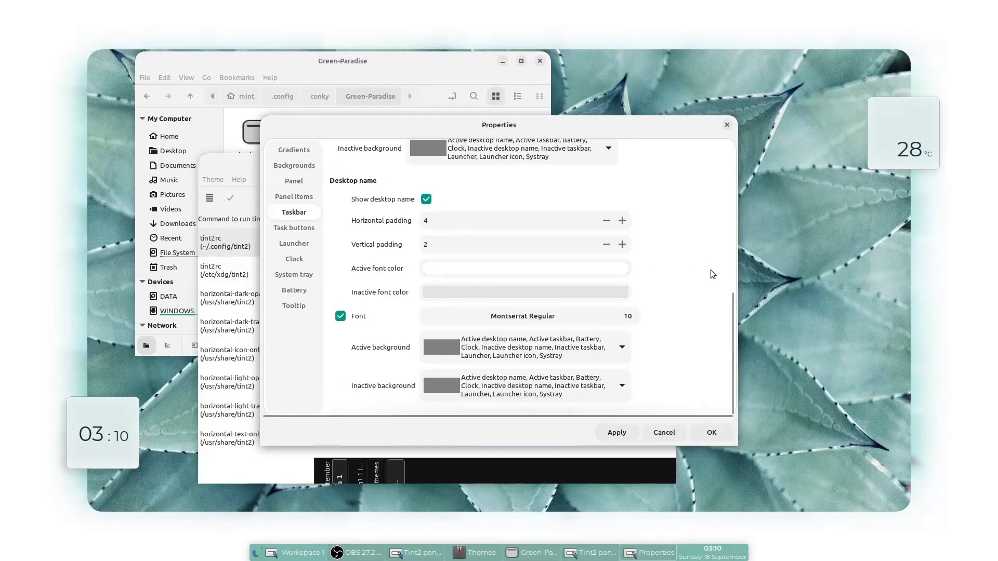
pyautogui.scroll(4, 707, 271)
pyautogui.scroll(-4, 696, 286)
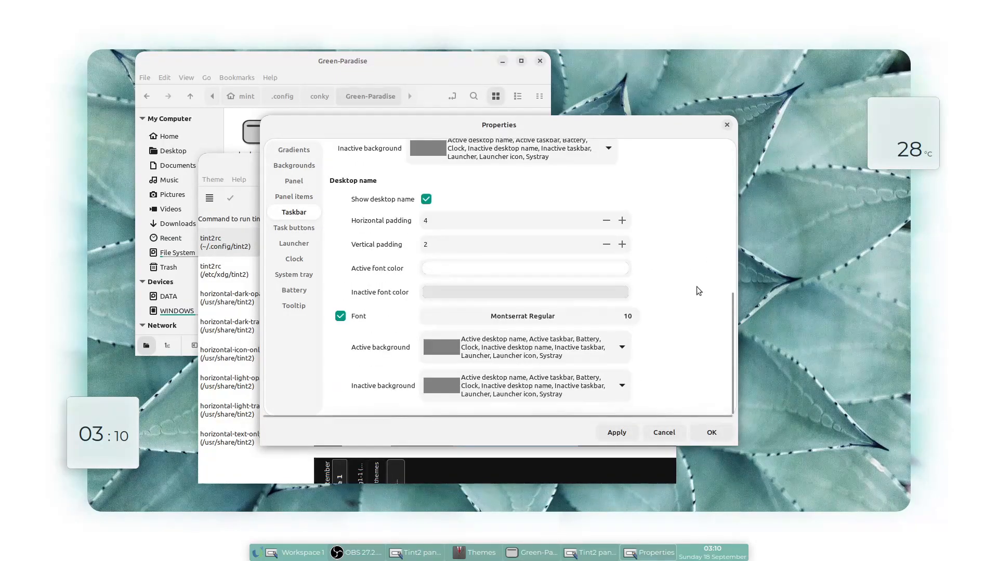
pyautogui.click(475, 270)
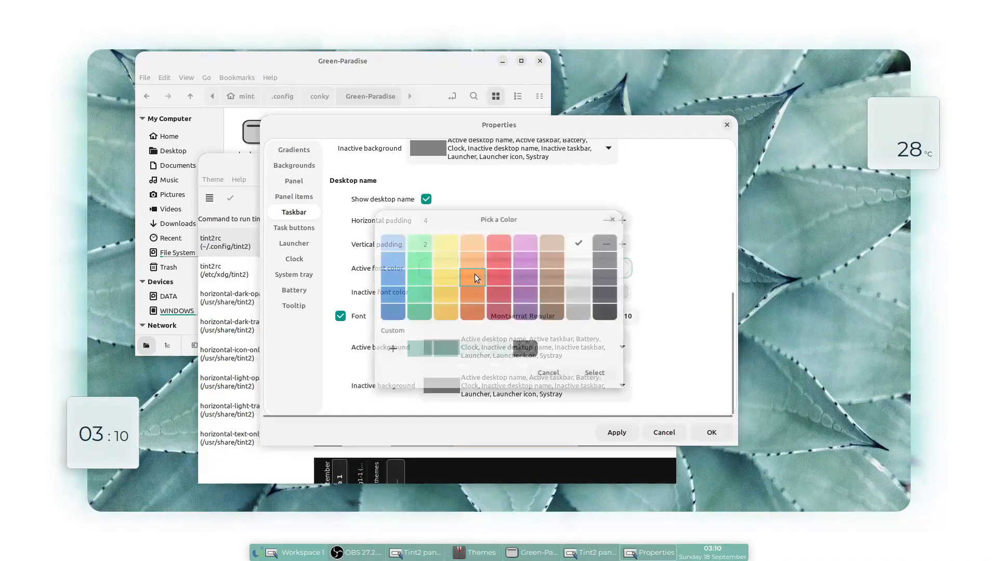
pyautogui.moveTo(457, 218); pyautogui.dragTo(306, 205)
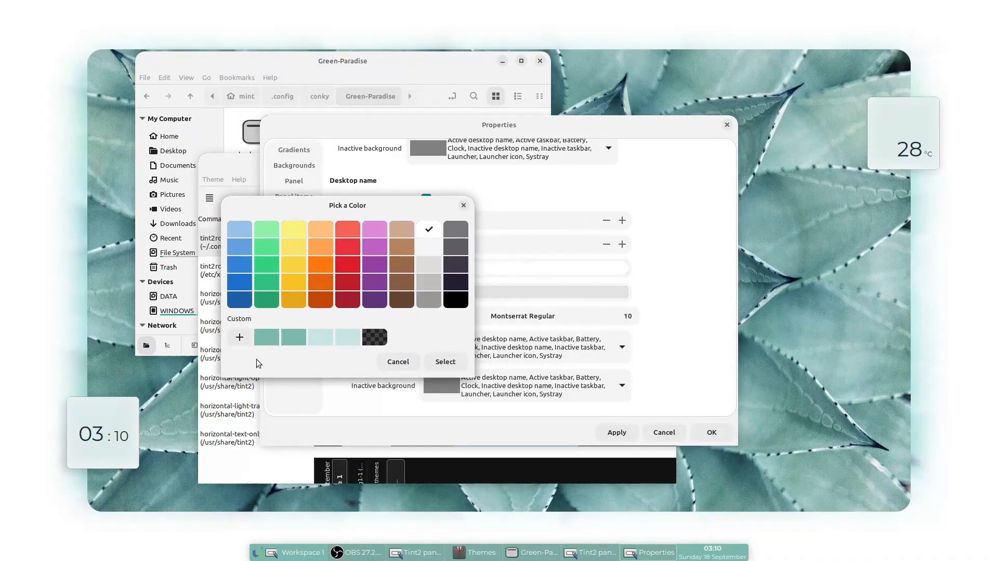
pyautogui.click(234, 337)
pyautogui.click(252, 325)
pyautogui.moveTo(252, 325)
pyautogui.mouseDown()
pyautogui.moveTo(253, 303)
pyautogui.moveTo(248, 320)
pyautogui.mouseUp()
pyautogui.moveTo(377, 328); pyautogui.dragTo(340, 246)
pyautogui.click(422, 447)
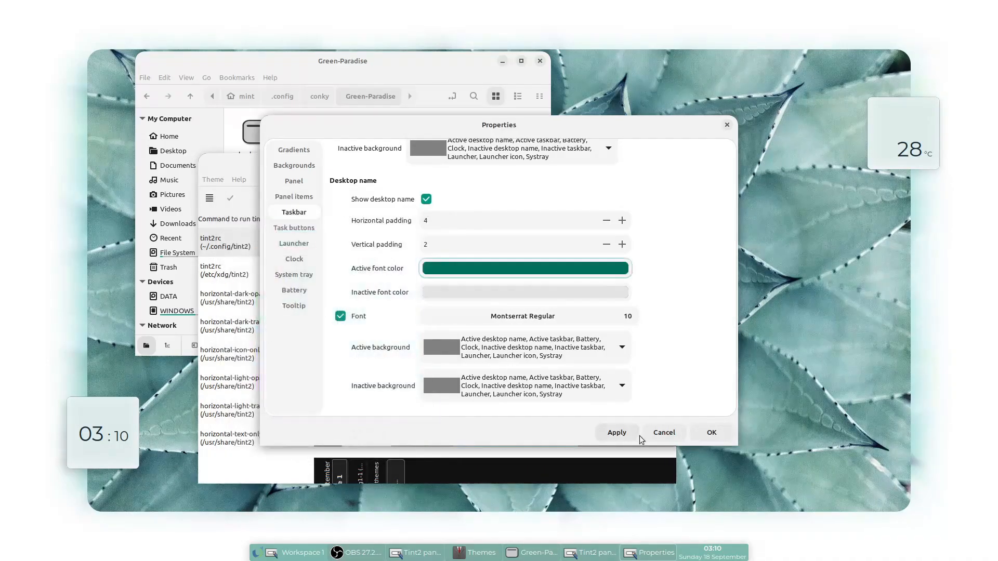
pyautogui.click(618, 433)
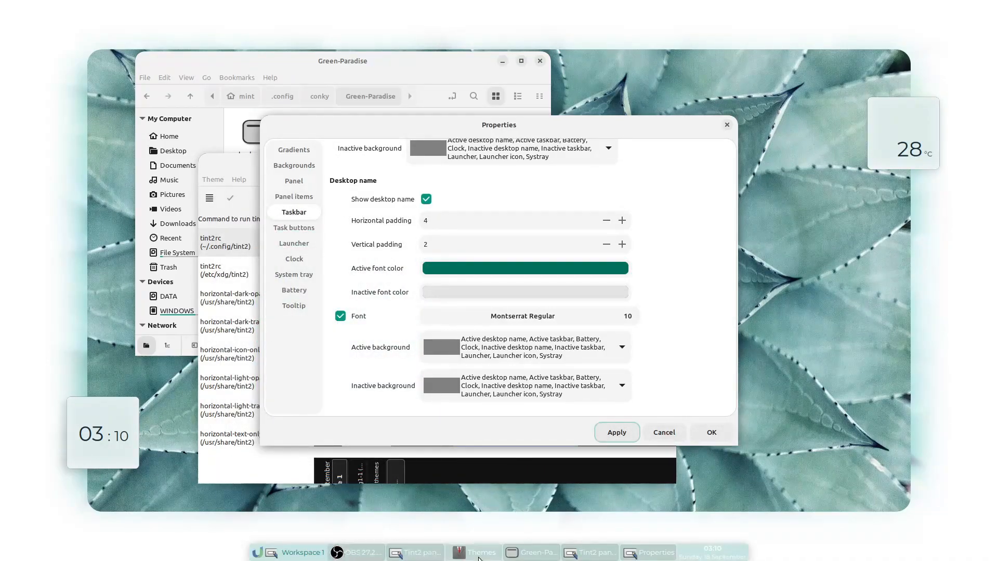
# Set the default style font color of the task buttons to the saved dark green custom color
pyautogui.click(292, 228)
pyautogui.scroll(-10, 629, 272)
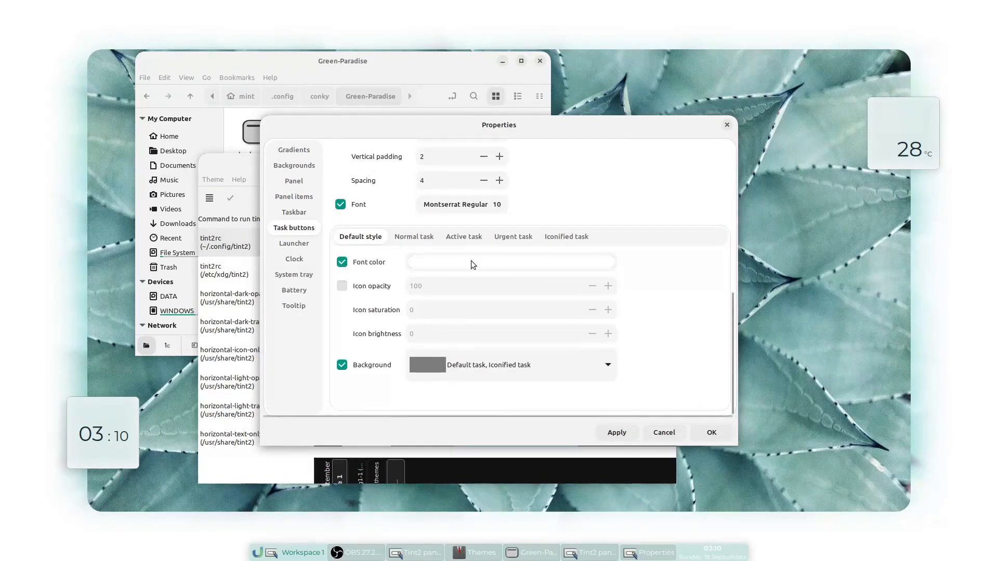
pyautogui.click(546, 259)
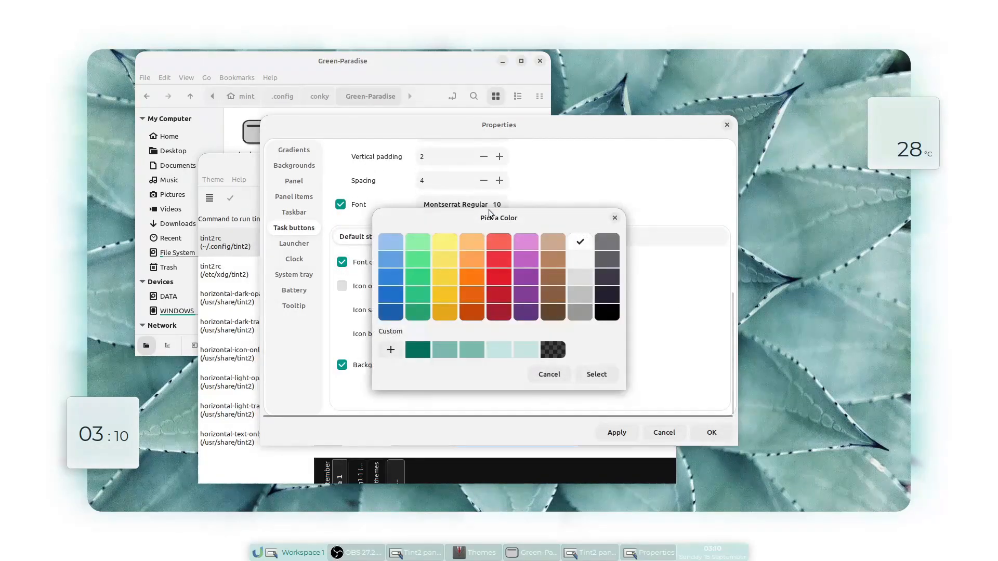
pyautogui.moveTo(488, 219); pyautogui.dragTo(403, 218)
pyautogui.click(327, 352)
pyautogui.click(506, 375)
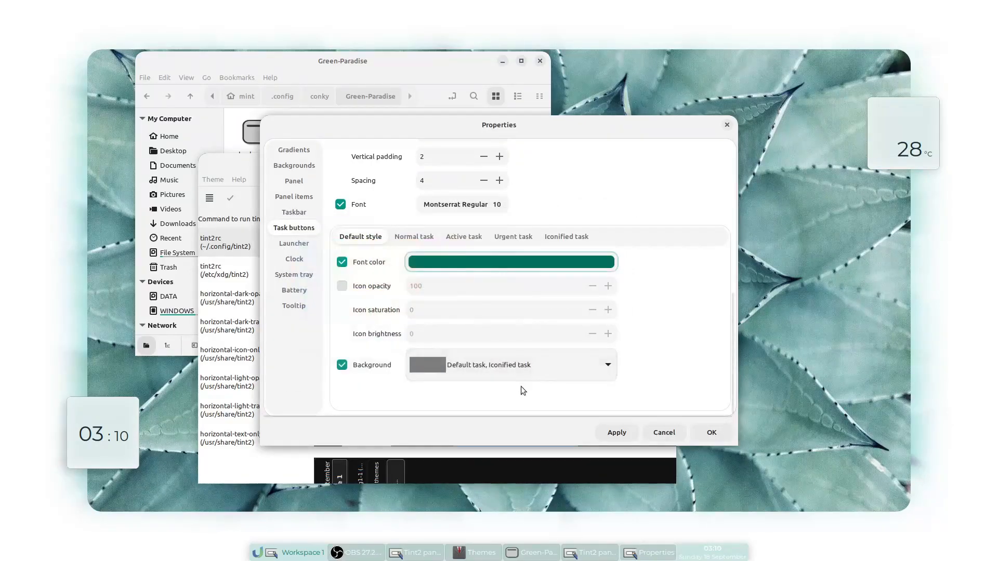
# Set the launcher's icon theme to Mystique and apply the change
pyautogui.click(307, 243)
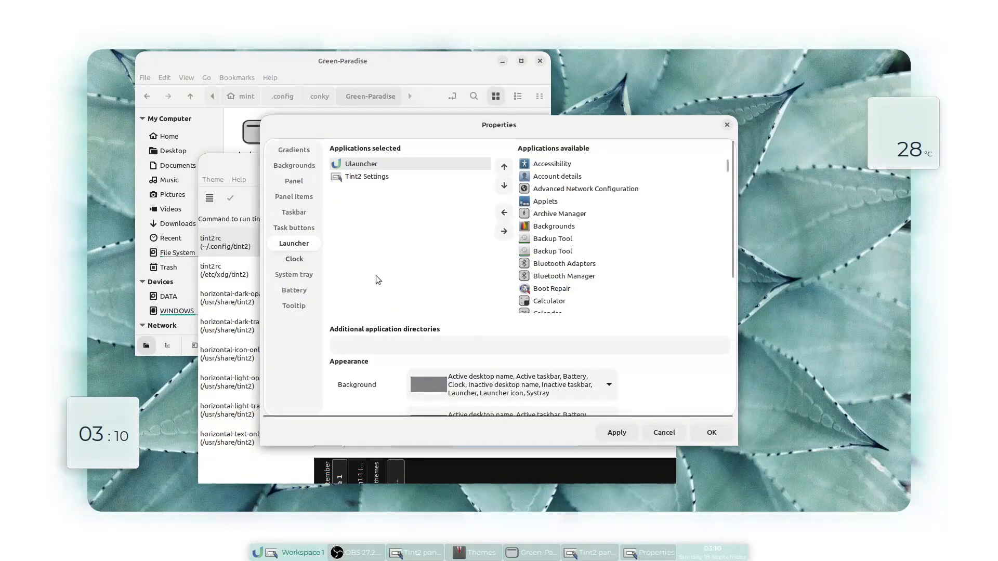
pyautogui.scroll(-6, 423, 373)
pyautogui.scroll(-1, 423, 372)
pyautogui.scroll(-5, 344, 322)
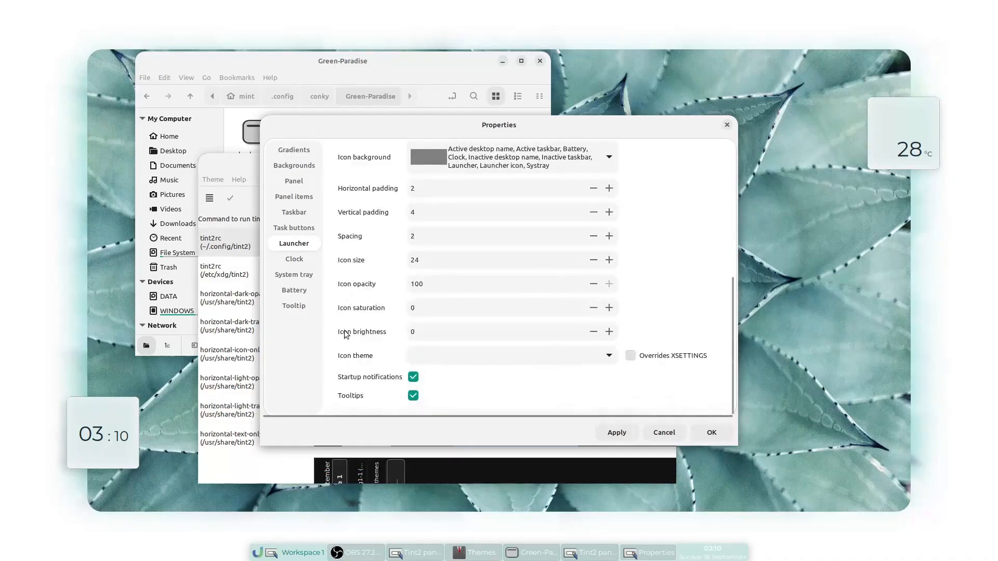
pyautogui.click(409, 350)
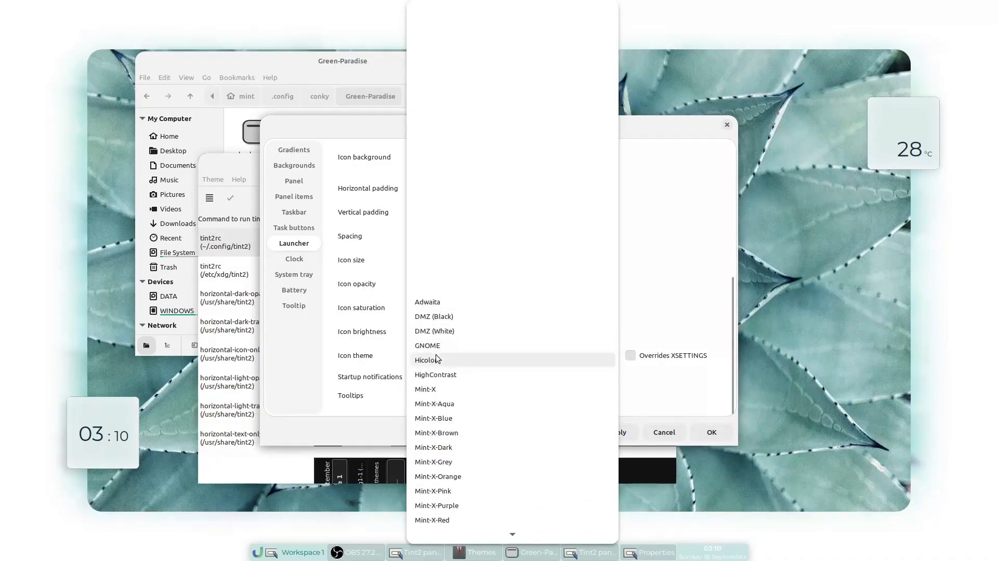
pyautogui.scroll(-10, 435, 359)
pyautogui.scroll(-3, 434, 355)
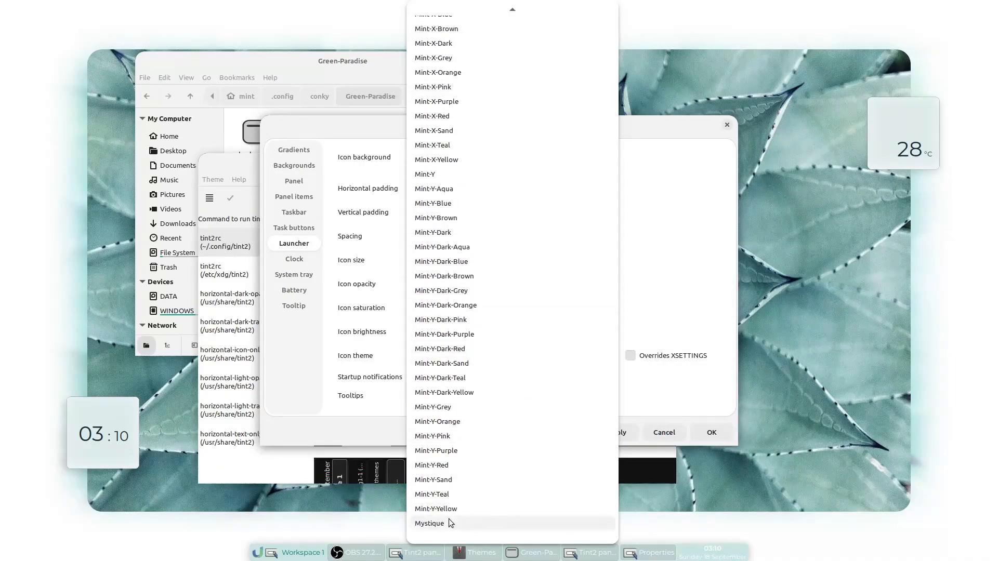
pyautogui.click(449, 521)
pyautogui.click(616, 433)
# Set the clock's font color to the saved dark green custom color and apply it
pyautogui.click(294, 259)
pyautogui.scroll(-3, 338, 335)
pyautogui.click(437, 196)
pyautogui.click(418, 351)
pyautogui.click(589, 375)
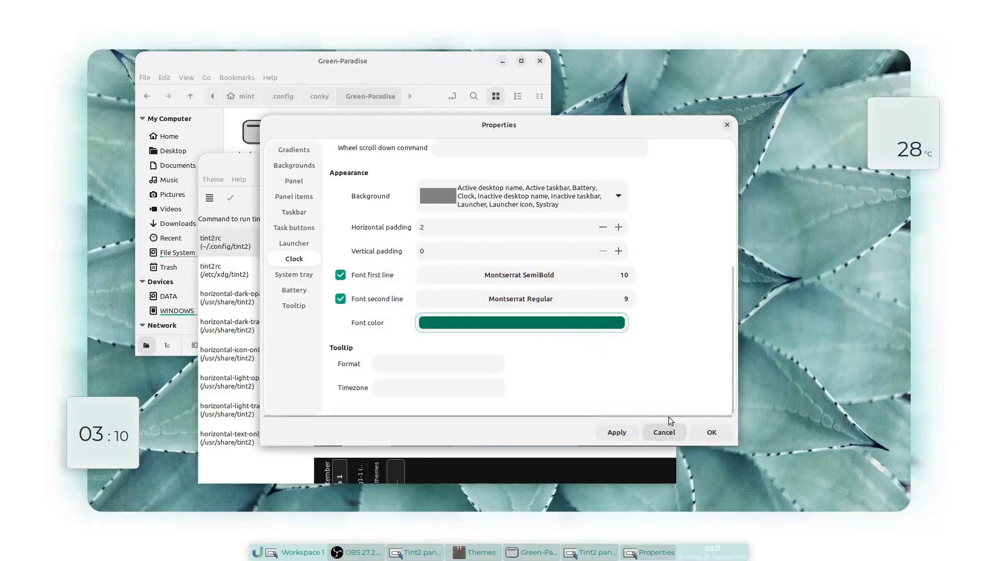
pyautogui.click(618, 433)
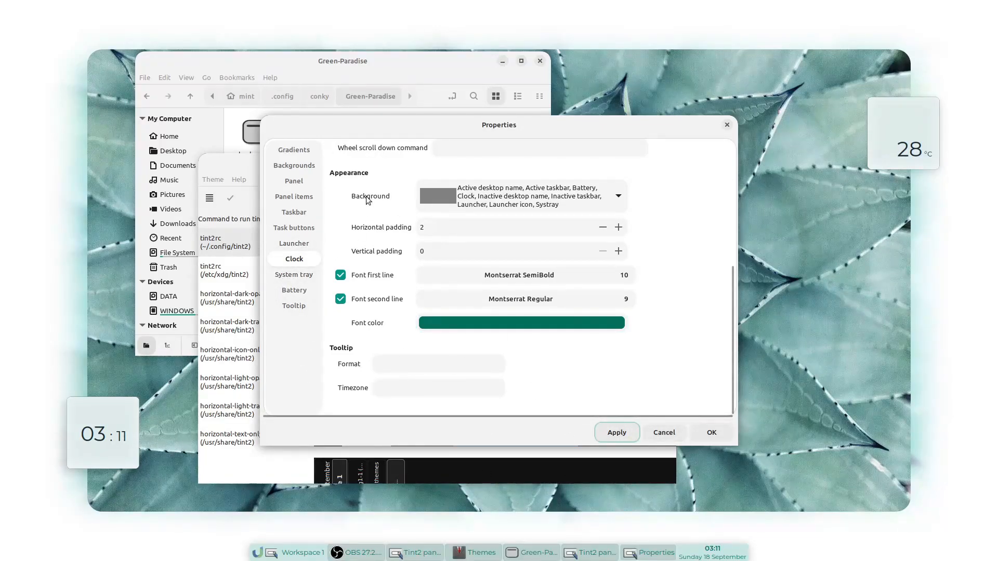
# Set the clock's background and the launcher's background to the Panel background
pyautogui.click(522, 207)
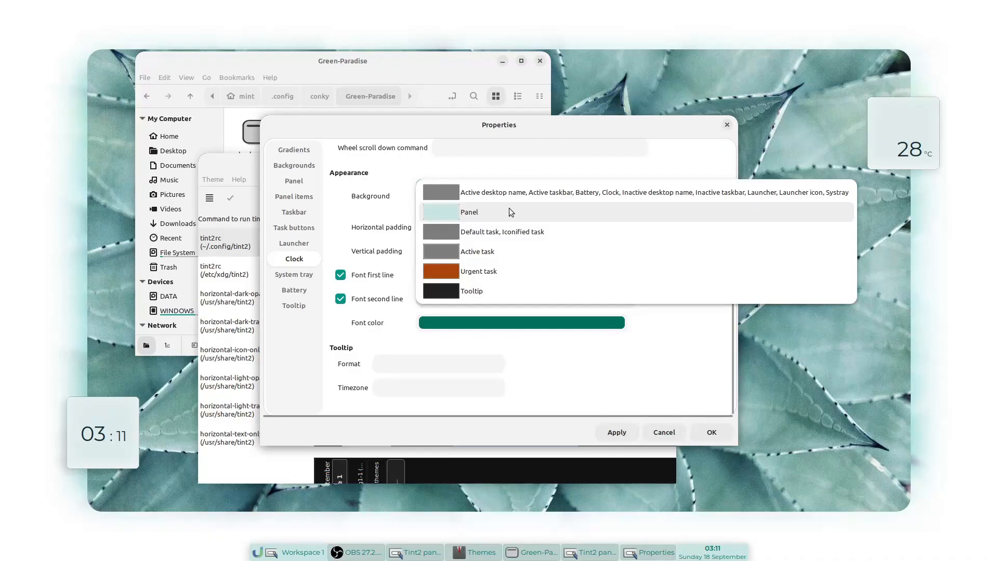
pyautogui.click(511, 211)
pyautogui.click(294, 243)
pyautogui.scroll(-3, 475, 364)
pyautogui.scroll(-2, 475, 364)
# Set the default style background of the task buttons to the Panel background and apply the change
pyautogui.click(293, 227)
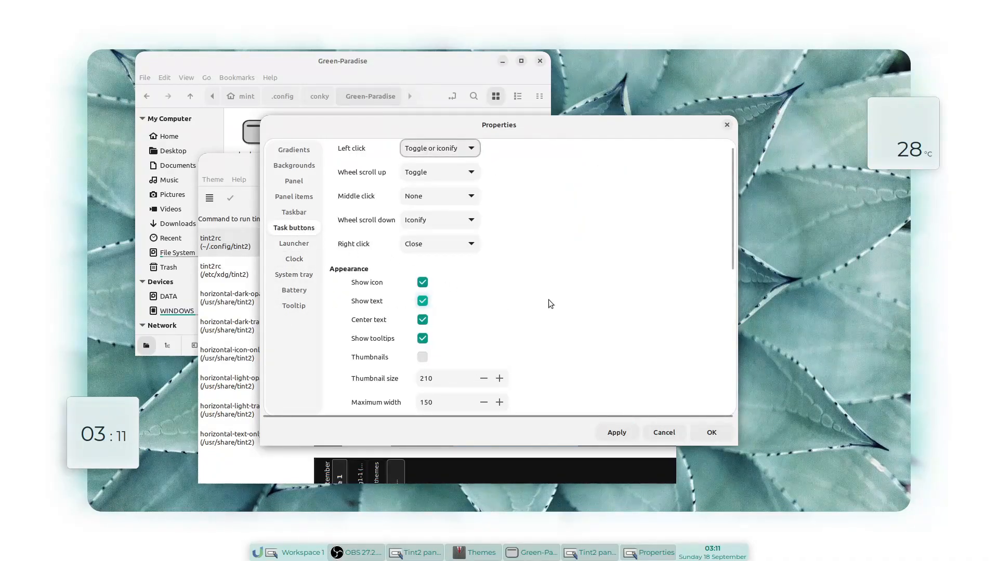
pyautogui.scroll(-6, 543, 303)
pyautogui.scroll(-2, 685, 362)
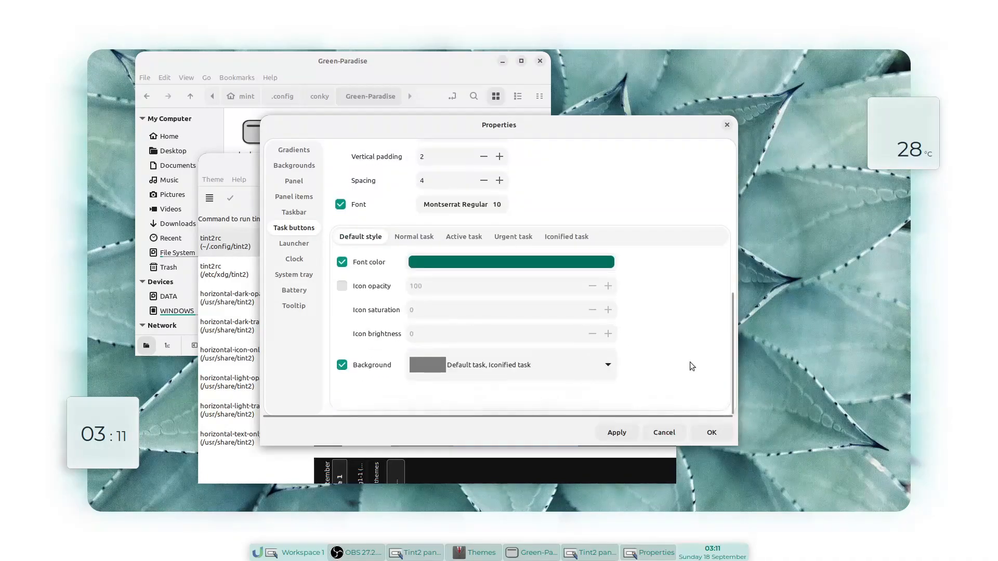
pyautogui.click(413, 237)
pyautogui.click(463, 237)
pyautogui.click(530, 237)
pyautogui.click(360, 236)
pyautogui.scroll(-4, 485, 369)
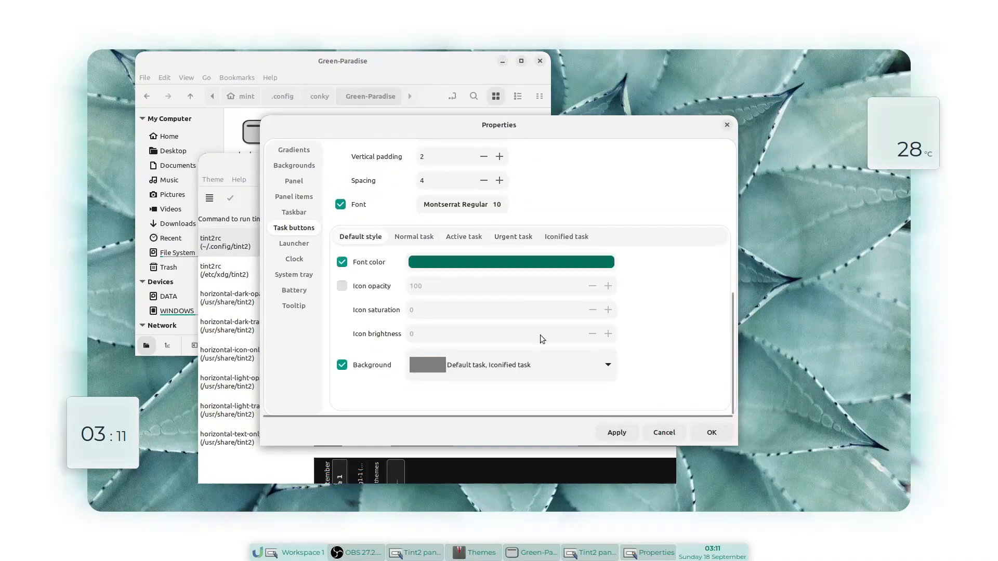
pyautogui.click(627, 436)
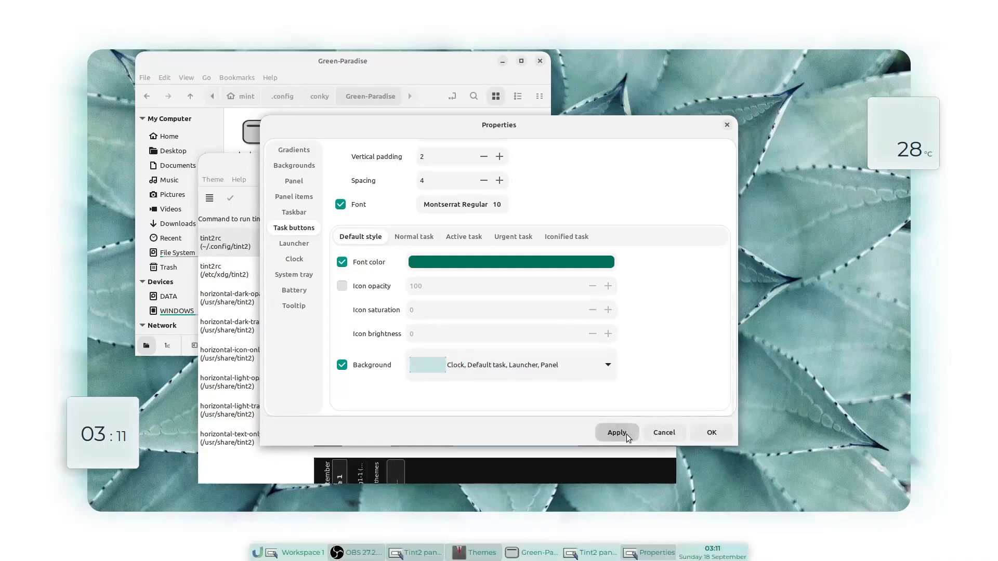
# Assign the Panel background to the system tray and the battery, applying each change
pyautogui.click(294, 258)
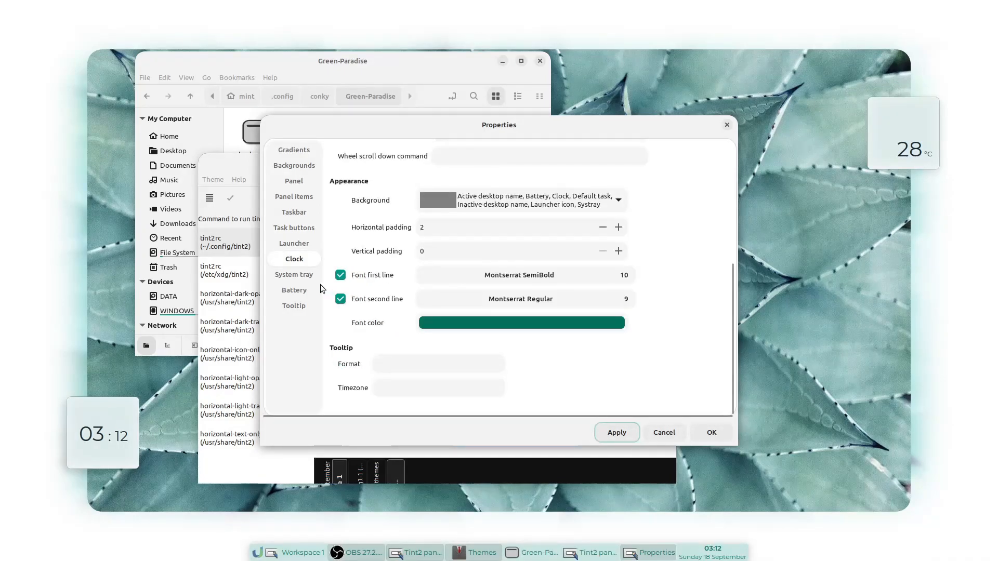
pyautogui.click(302, 276)
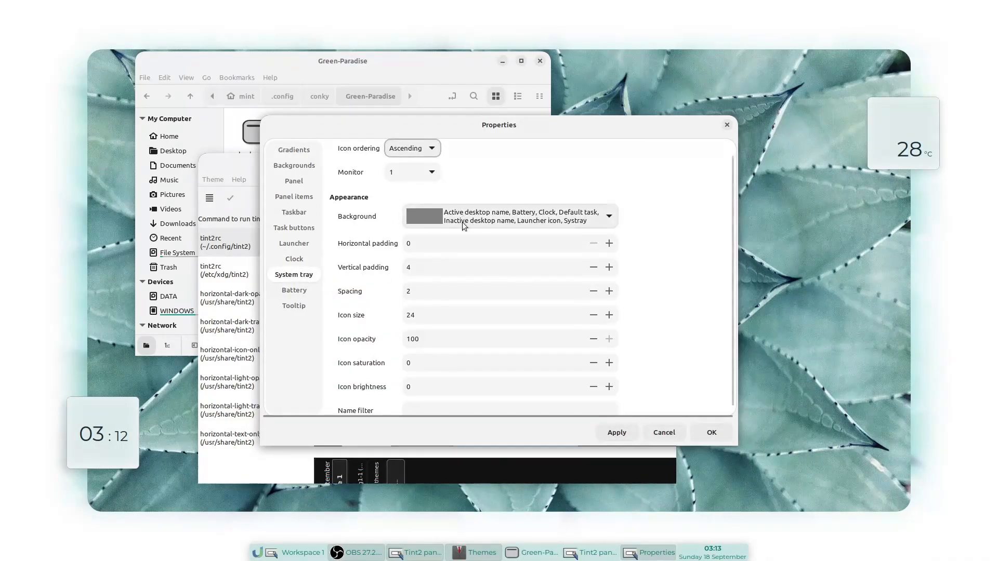
pyautogui.scroll(-1, 463, 225)
pyautogui.click(618, 438)
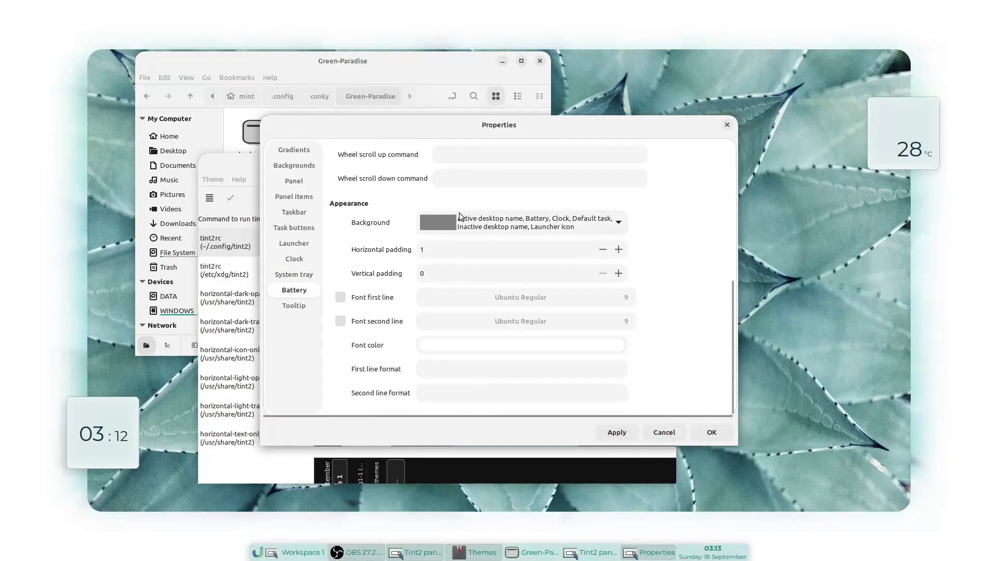
pyautogui.scroll(-1, 460, 219)
pyautogui.click(617, 433)
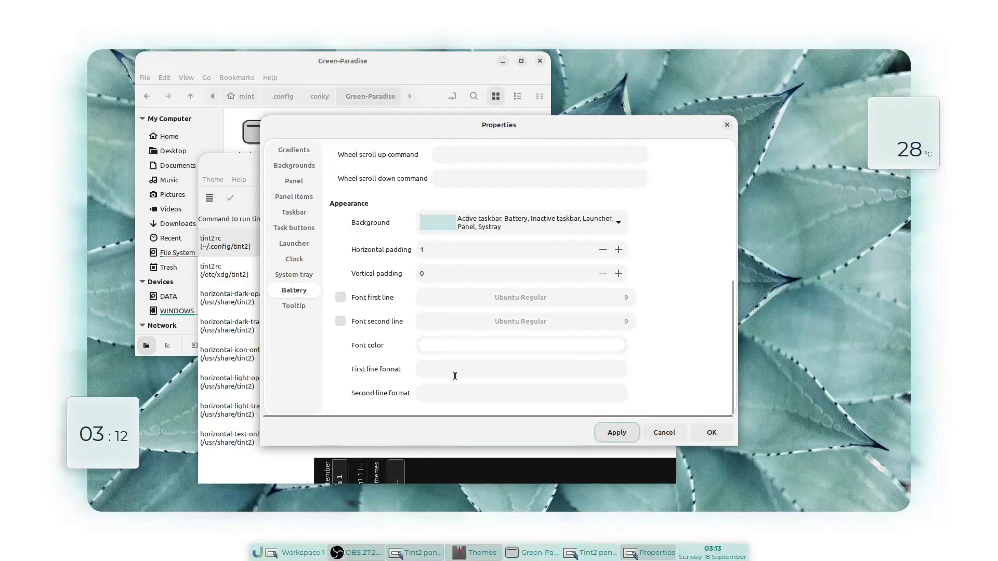
# Try the iconified task background for the tooltip, then return it to the Tooltip background
pyautogui.click(301, 308)
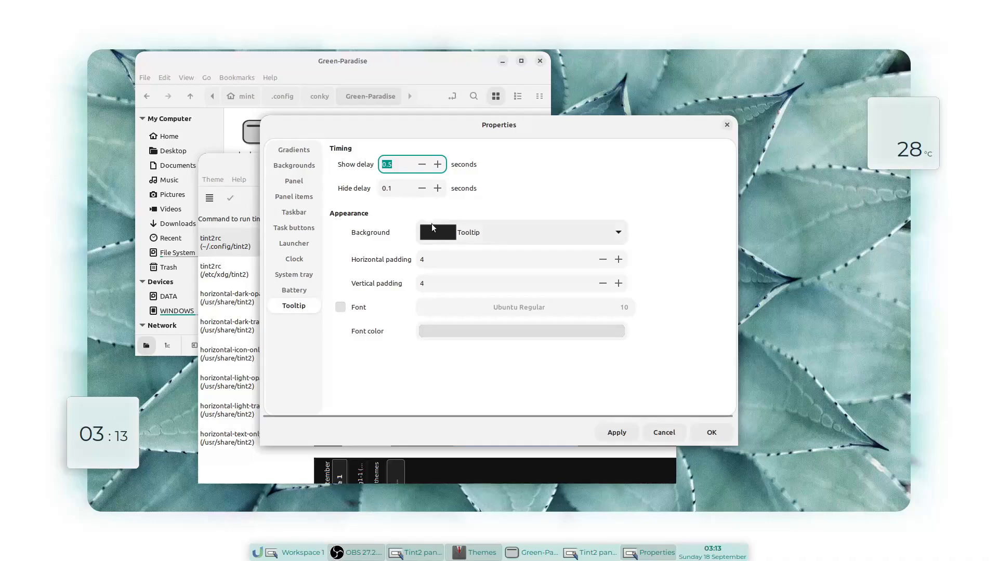
pyautogui.scroll(1, 561, 241)
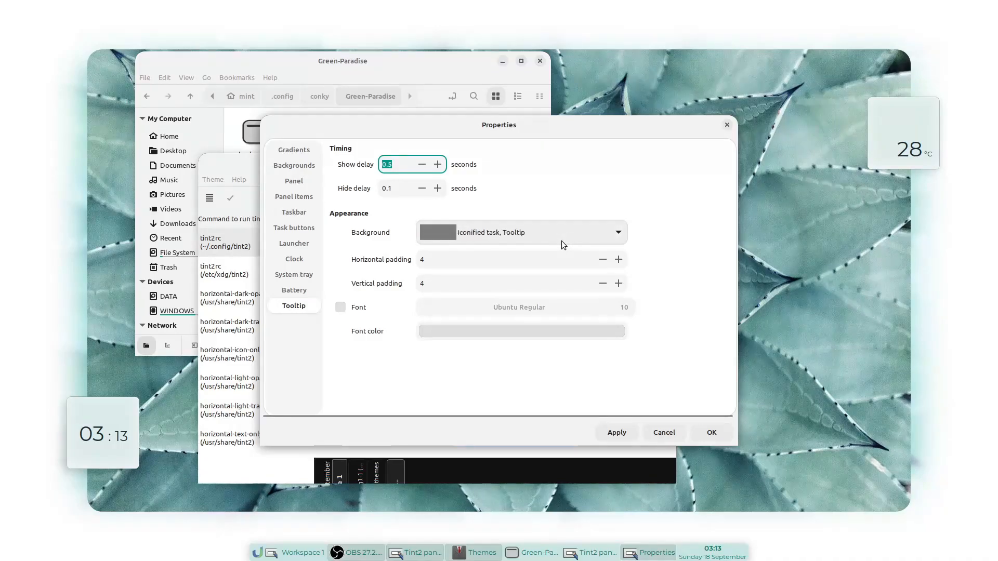
pyautogui.scroll(-1, 561, 241)
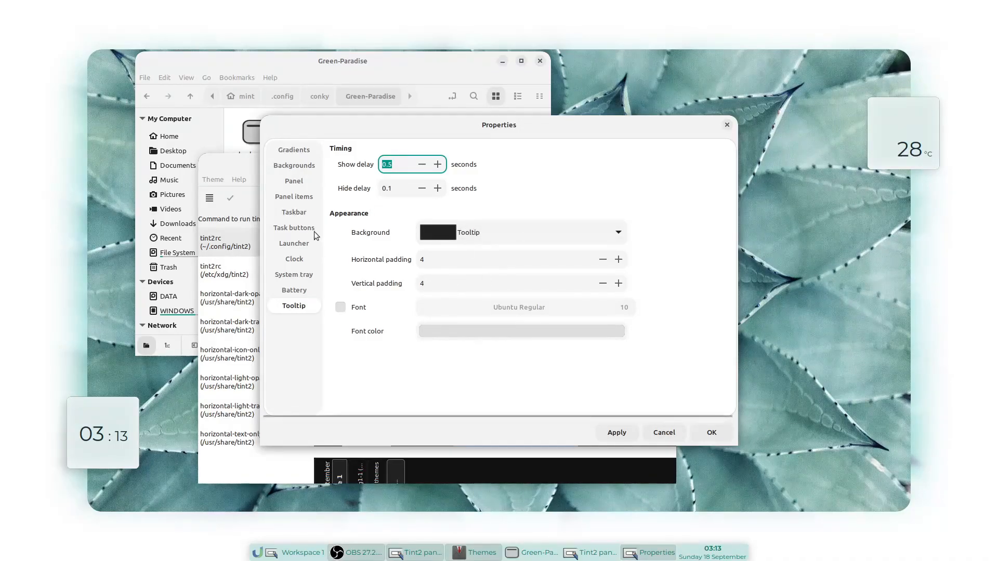
# Review the taskbar's display options and appearance settings
pyautogui.click(296, 212)
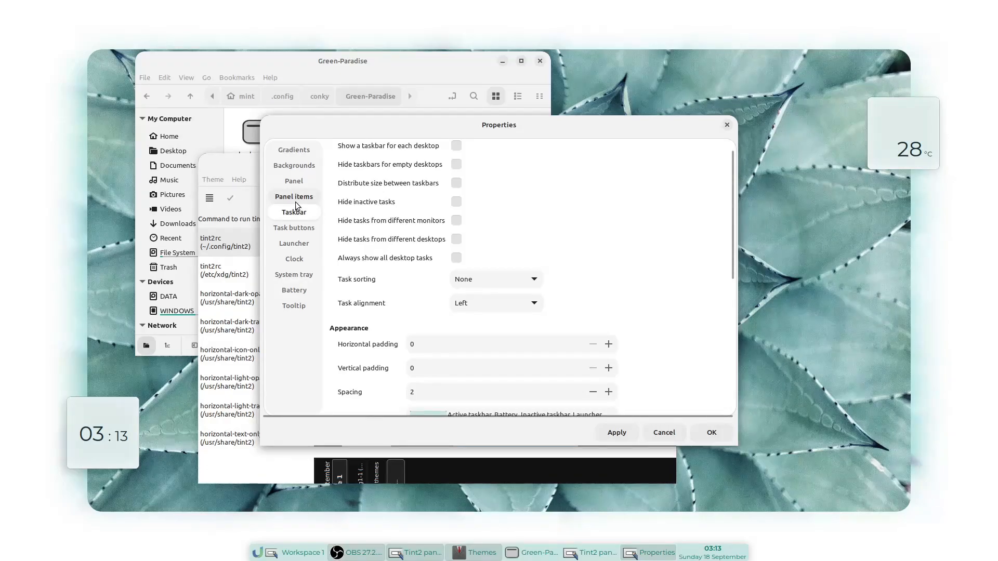
pyautogui.scroll(3, 295, 205)
pyautogui.scroll(-3, 298, 213)
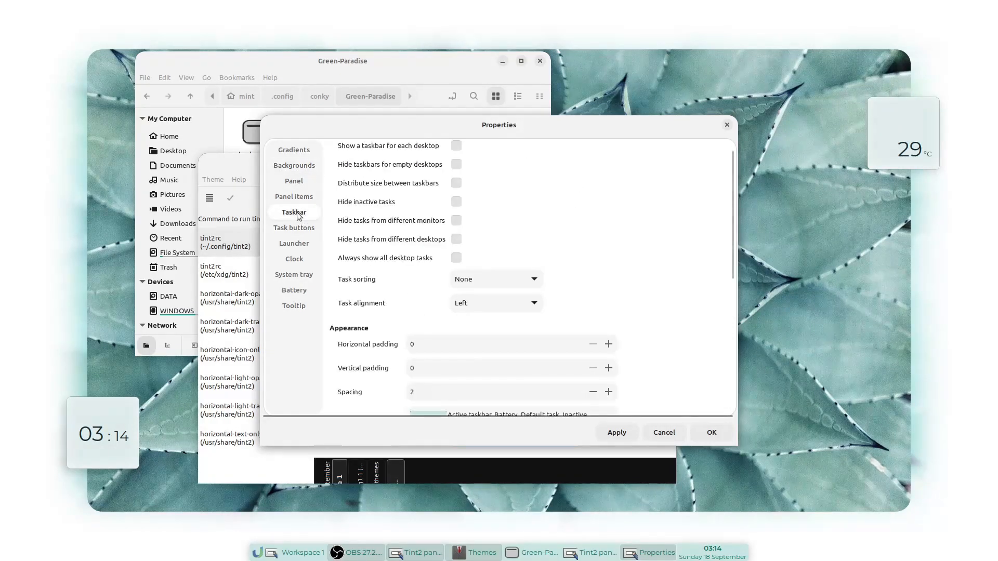
pyautogui.scroll(1, 623, 211)
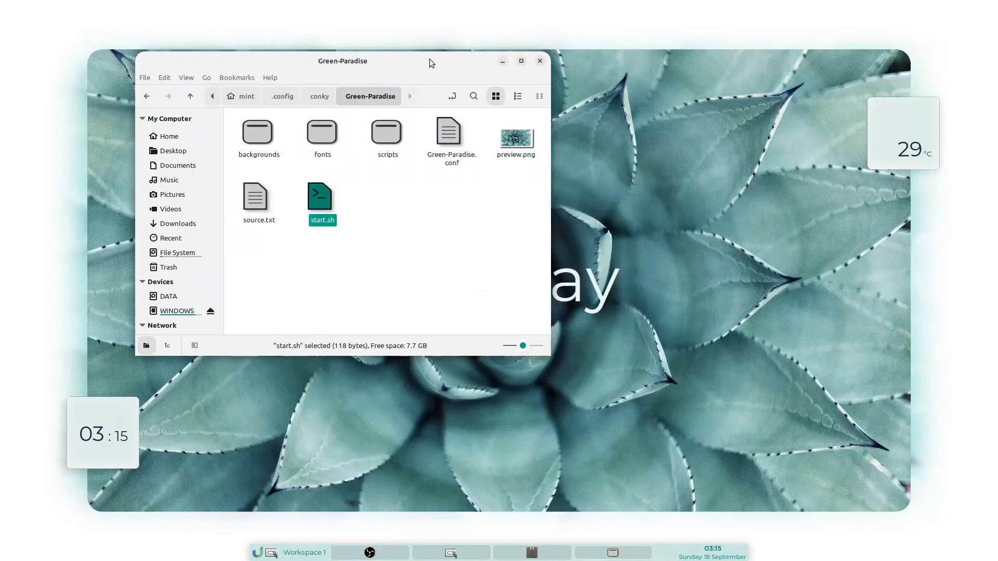
# Move the Green-Paradise folder window toward the screen's centre, then close it and the Tint2 panel themes window
pyautogui.moveTo(429, 63); pyautogui.dragTo(538, 141)
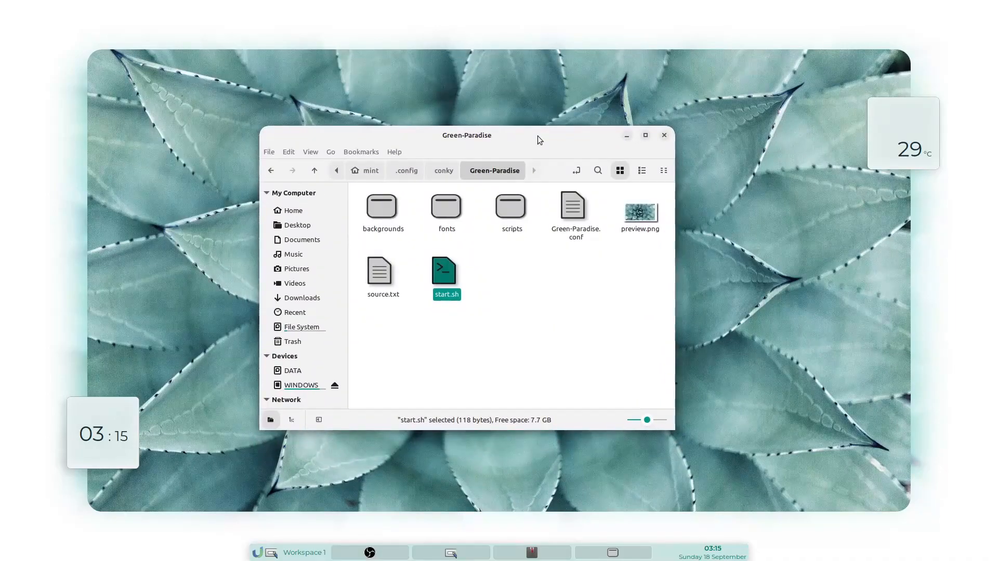
pyautogui.click(664, 135)
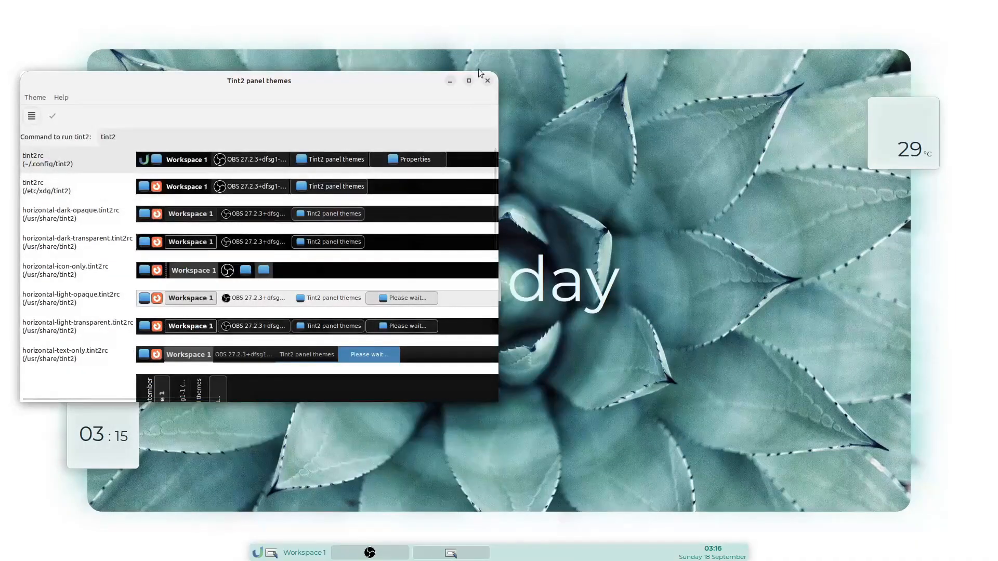
pyautogui.click(487, 81)
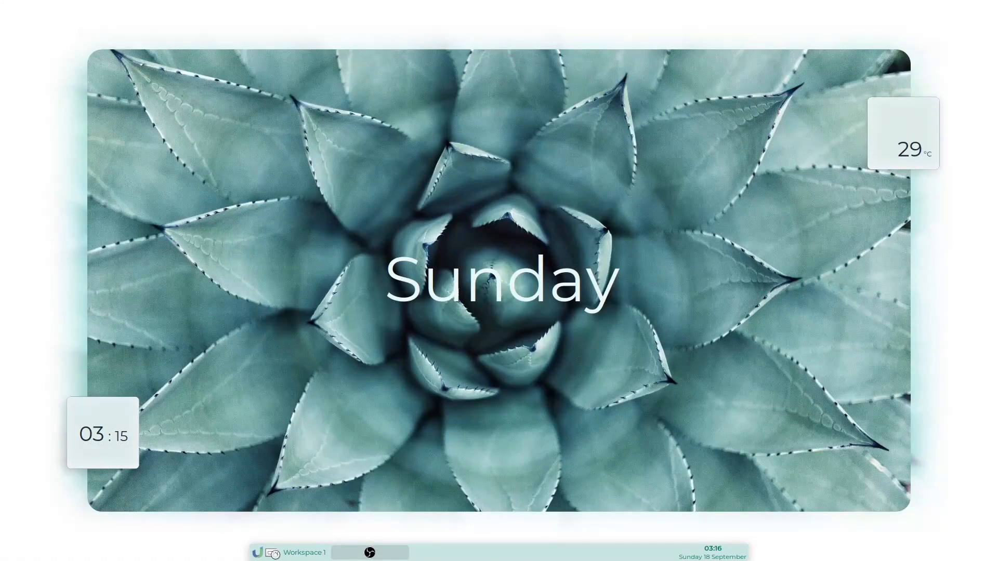
# Reopen the properties of the tint2rc theme in ~/.config/tint2, check the panel items and leave without changes
pyautogui.doubleClick(279, 165)
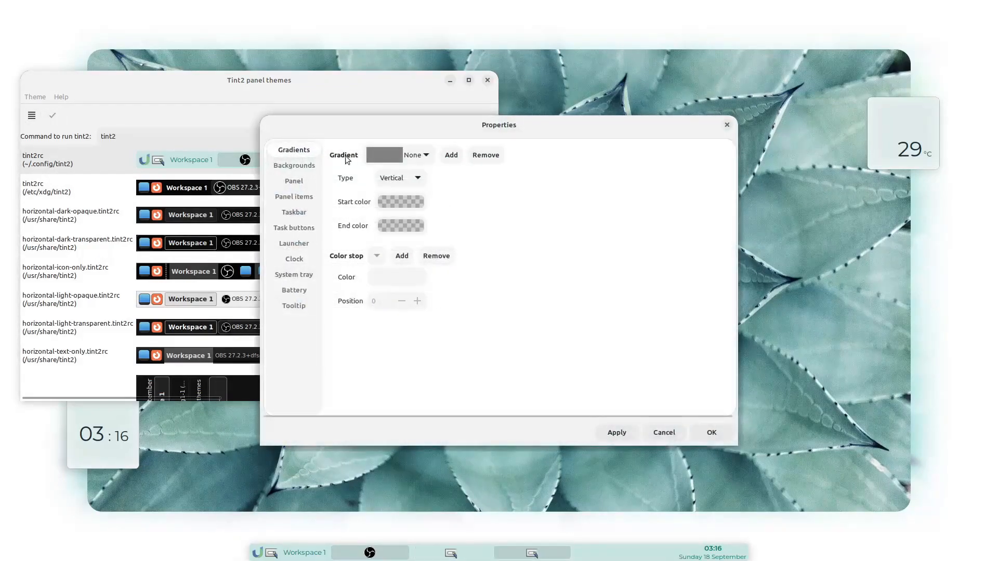
pyautogui.click(726, 125)
pyautogui.doubleClick(89, 157)
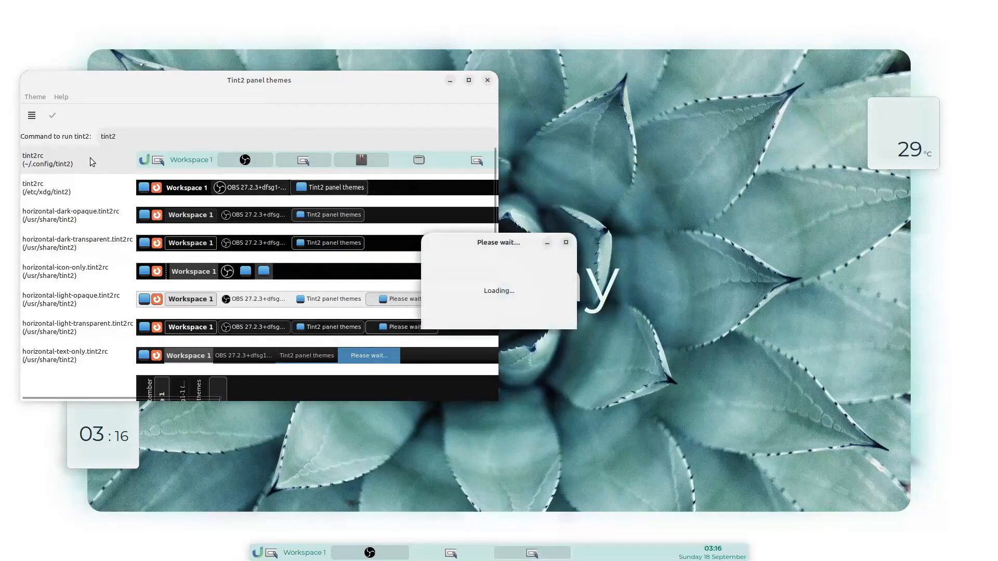
pyautogui.click(299, 201)
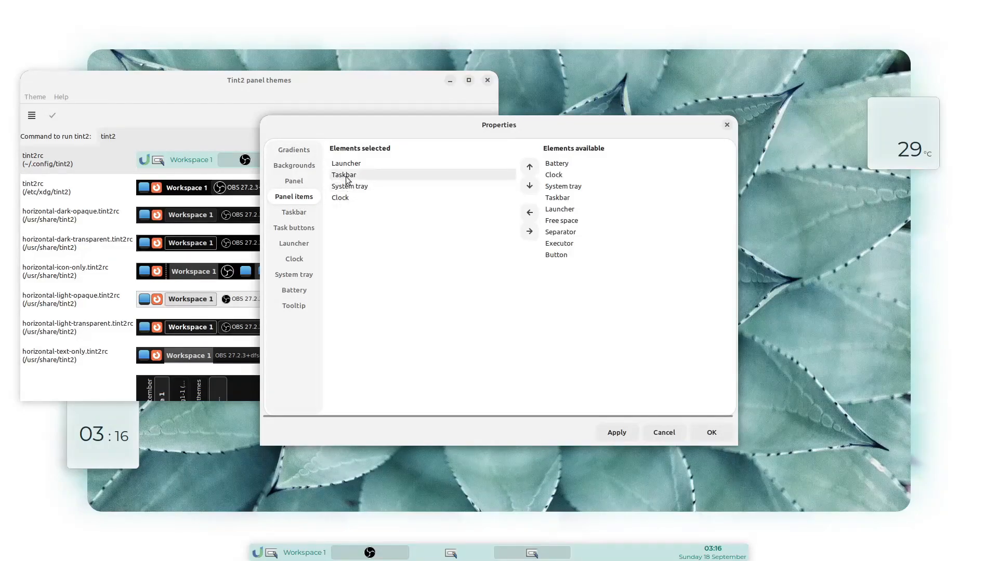
pyautogui.click(664, 432)
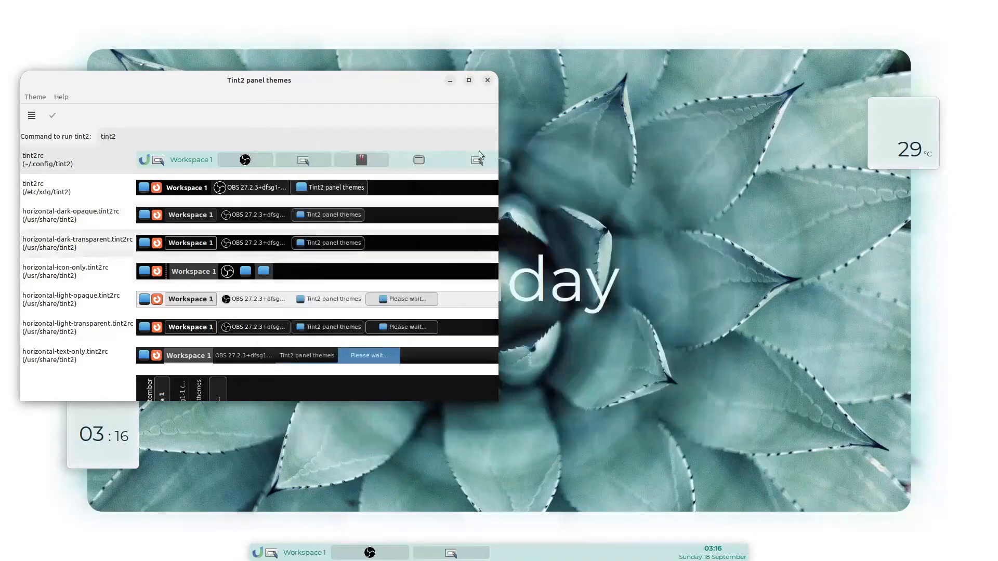
pyautogui.click(487, 80)
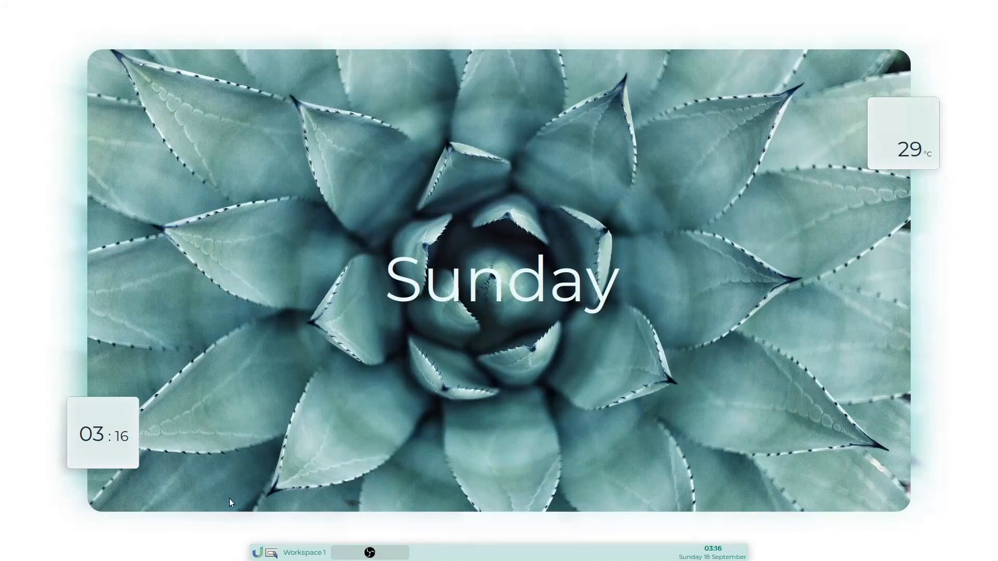
# Test Ulauncher by searching for "file" and launching the file manager, then move its window and close it
pyautogui.click(253, 555)
pyautogui.write('file')
pyautogui.press('Return')
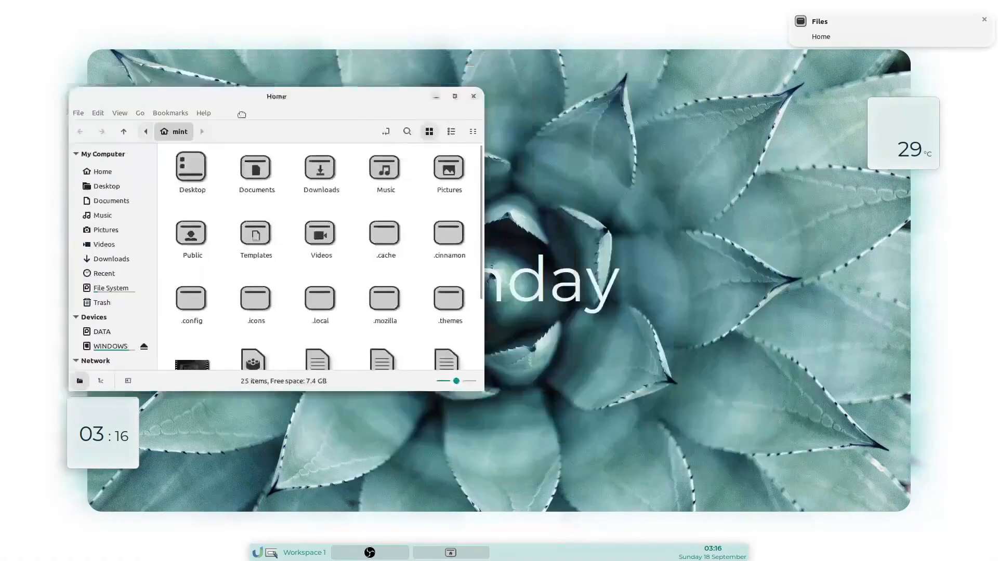
pyautogui.moveTo(241, 114); pyautogui.dragTo(424, 91)
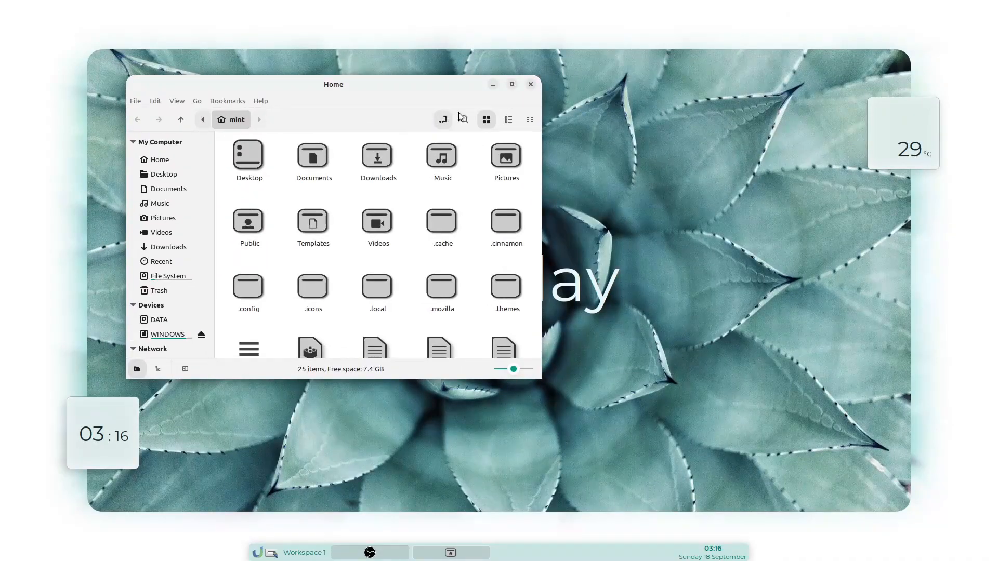
pyautogui.click(531, 84)
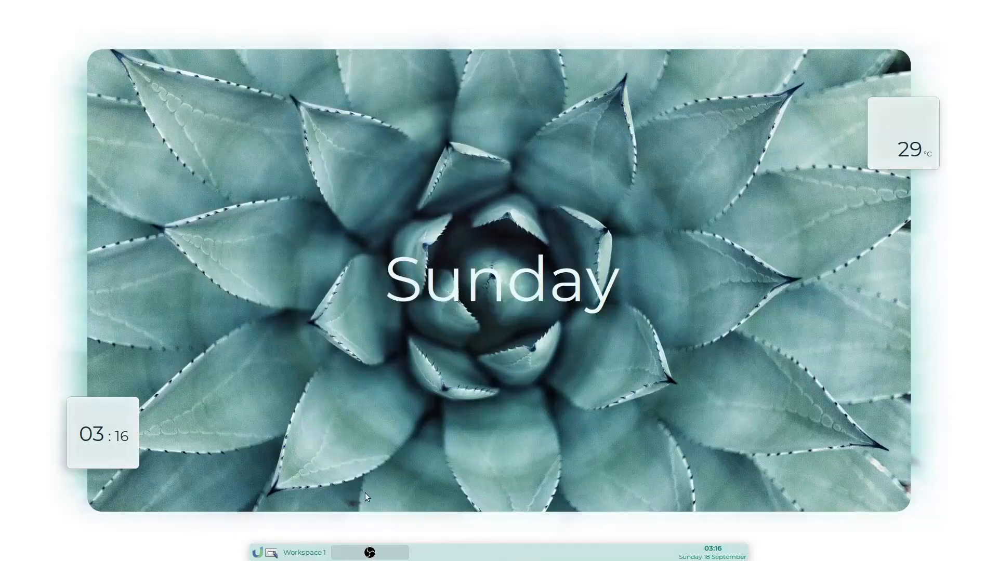
# Set Ulauncher's color theme to Elementary Dark and check the restyled search bar
pyautogui.click(259, 553)
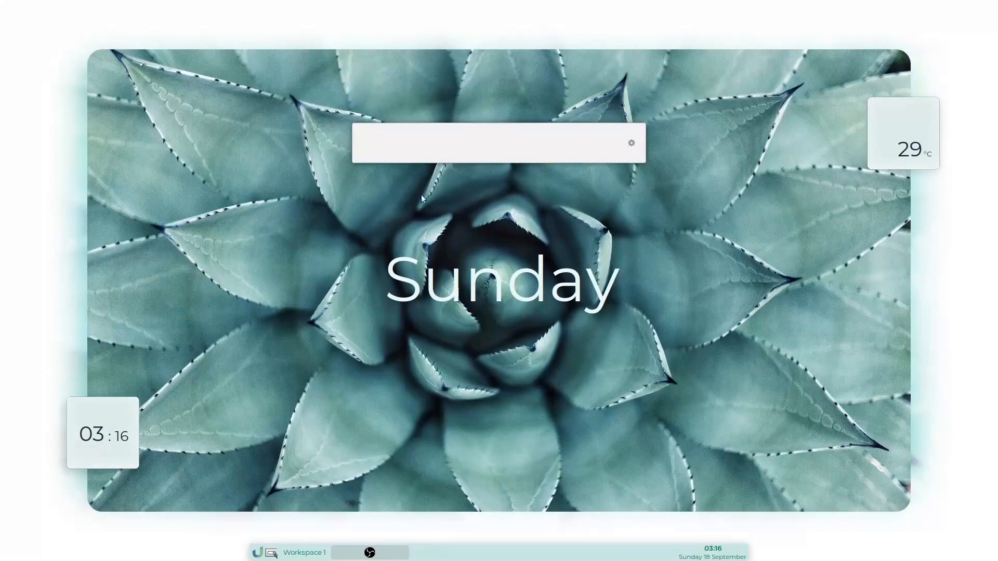
pyautogui.click(631, 144)
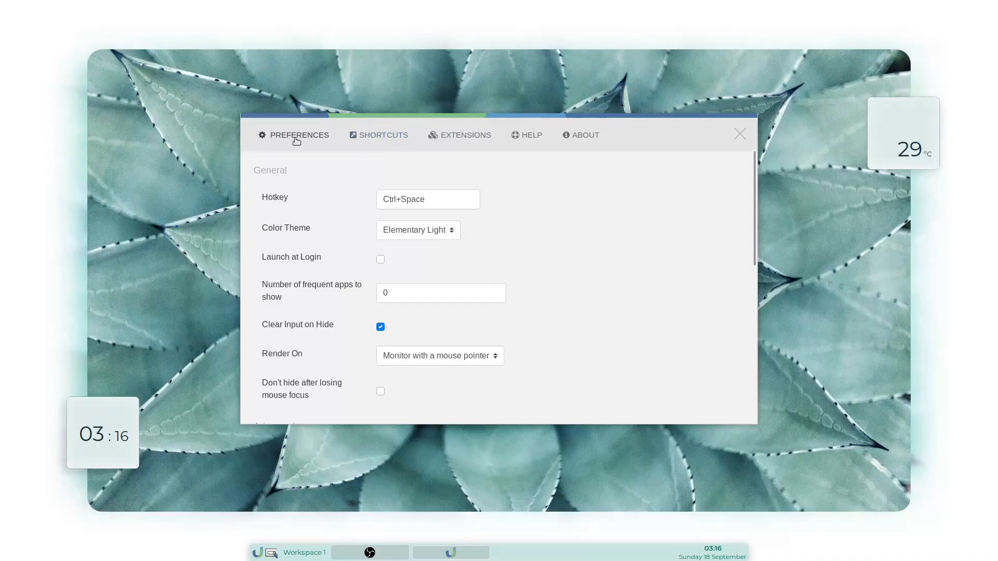
pyautogui.click(416, 230)
pyautogui.click(410, 267)
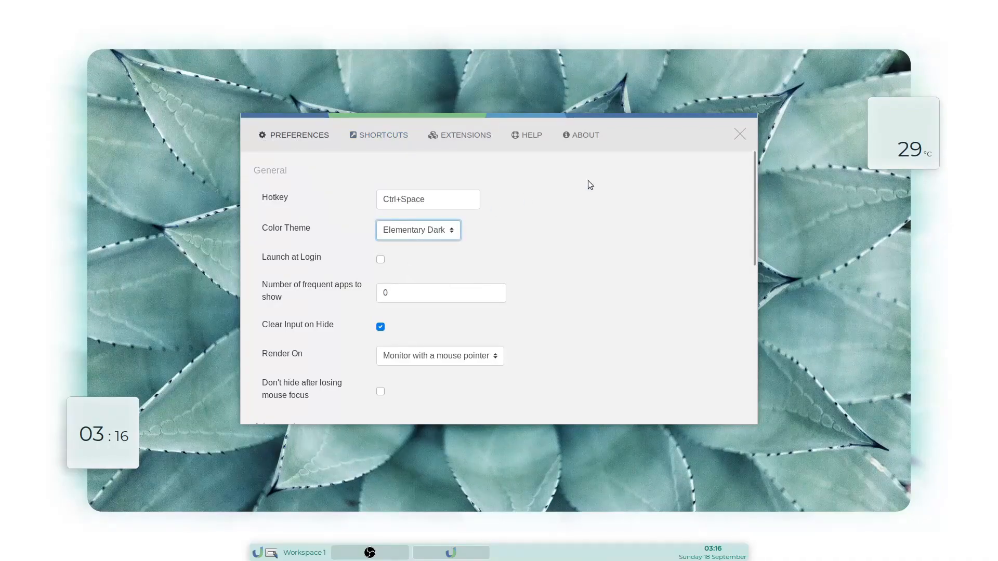
pyautogui.click(739, 134)
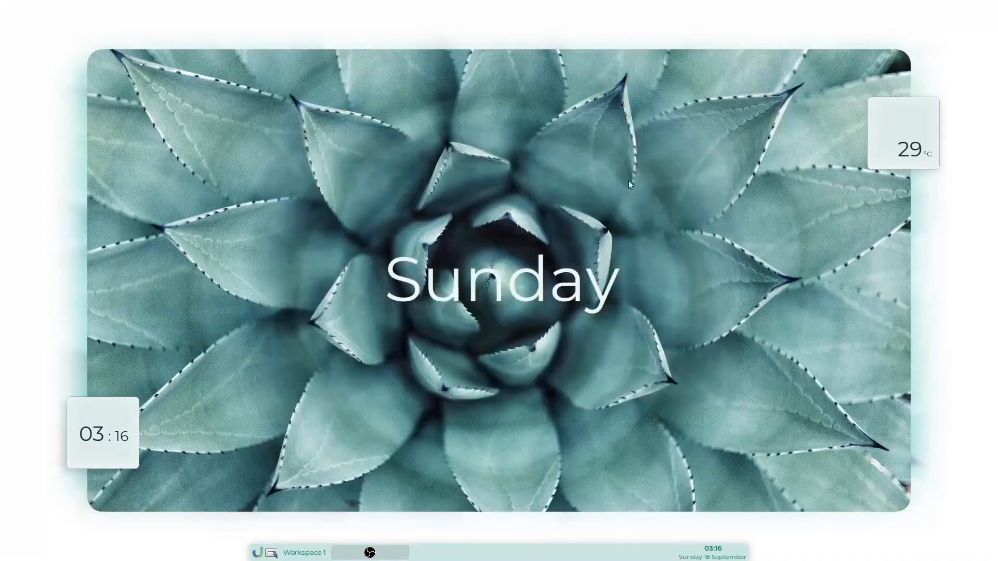
pyautogui.hotkey('ctrl', 'space')
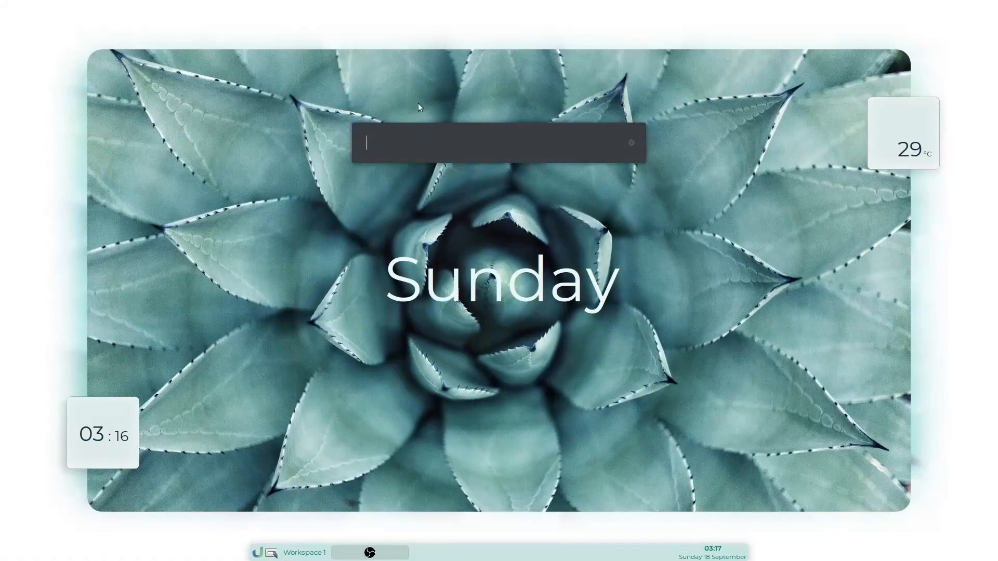
pyautogui.press('Escape')
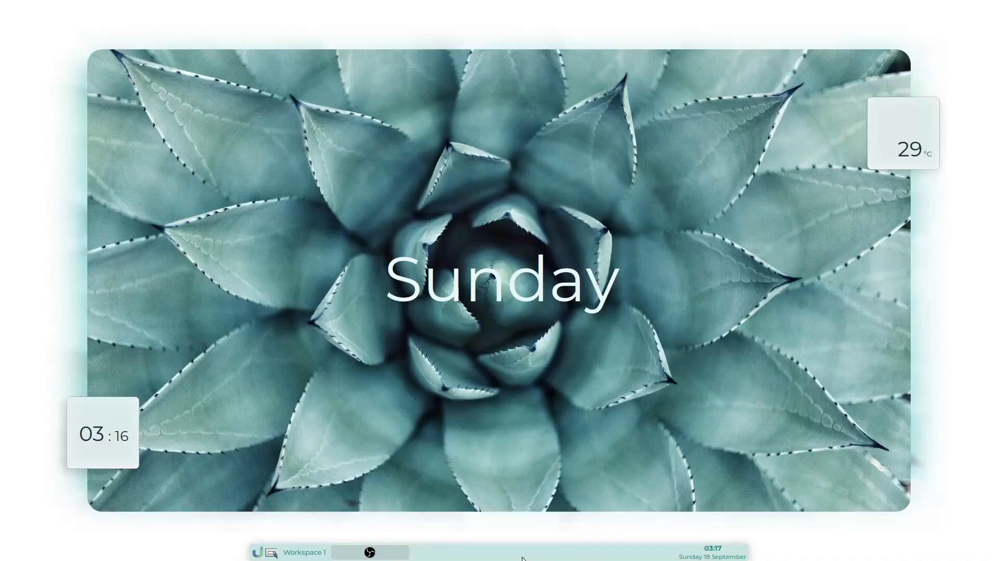
# Search Ulauncher for "tint" and open Tint2 Settings
pyautogui.click(255, 553)
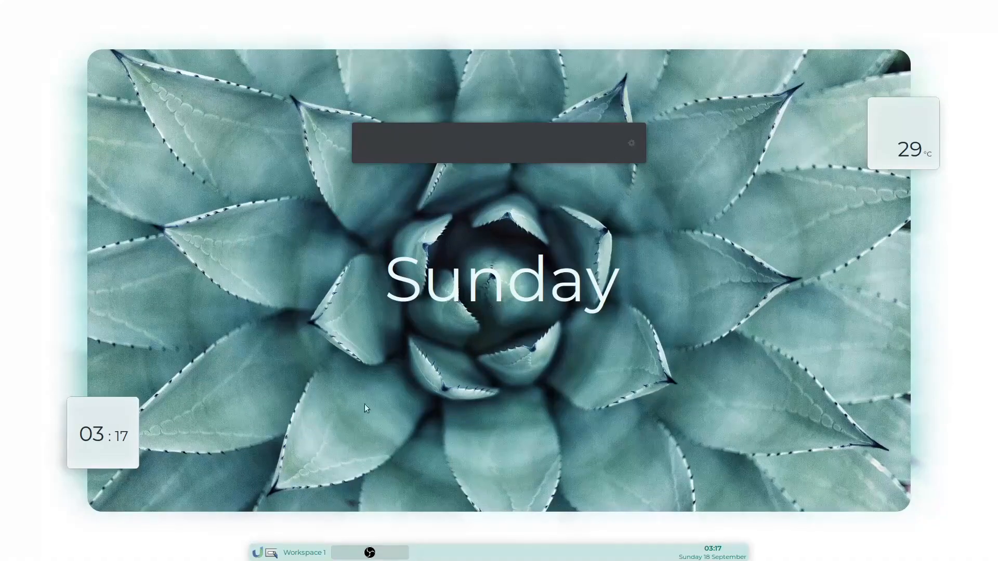
pyautogui.write('tint')
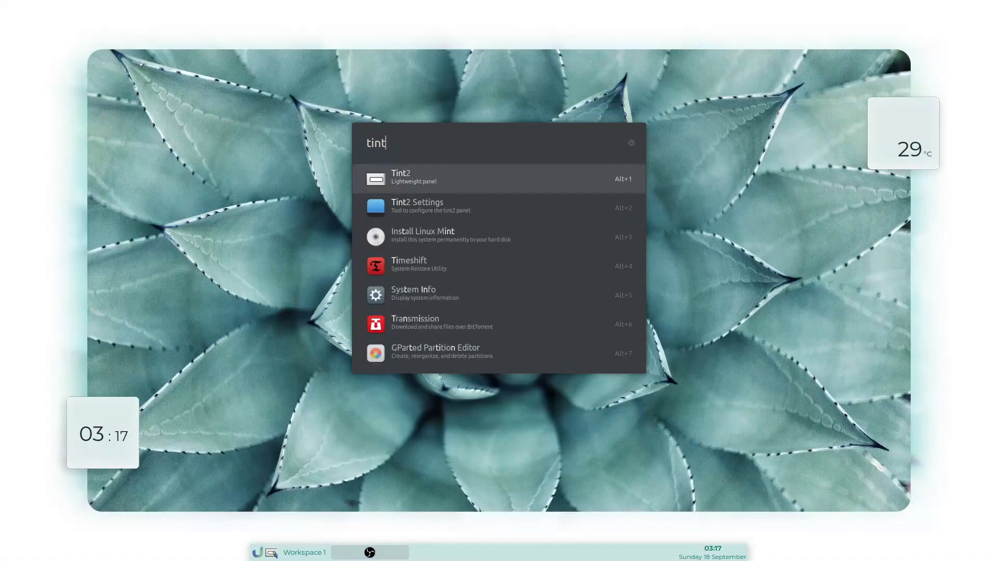
pyautogui.click(467, 211)
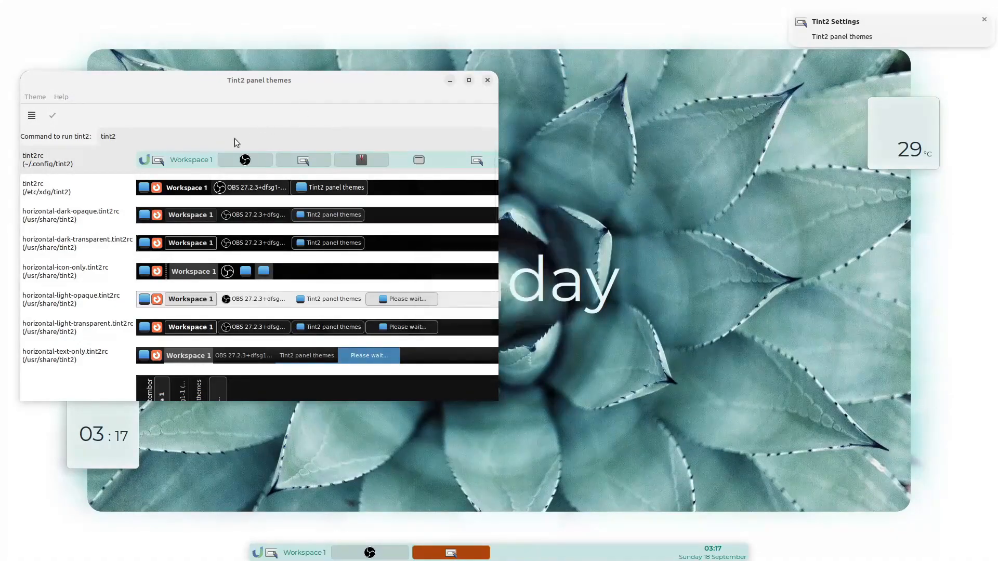
pyautogui.doubleClick(86, 166)
pyautogui.moveTo(276, 81); pyautogui.dragTo(510, 127)
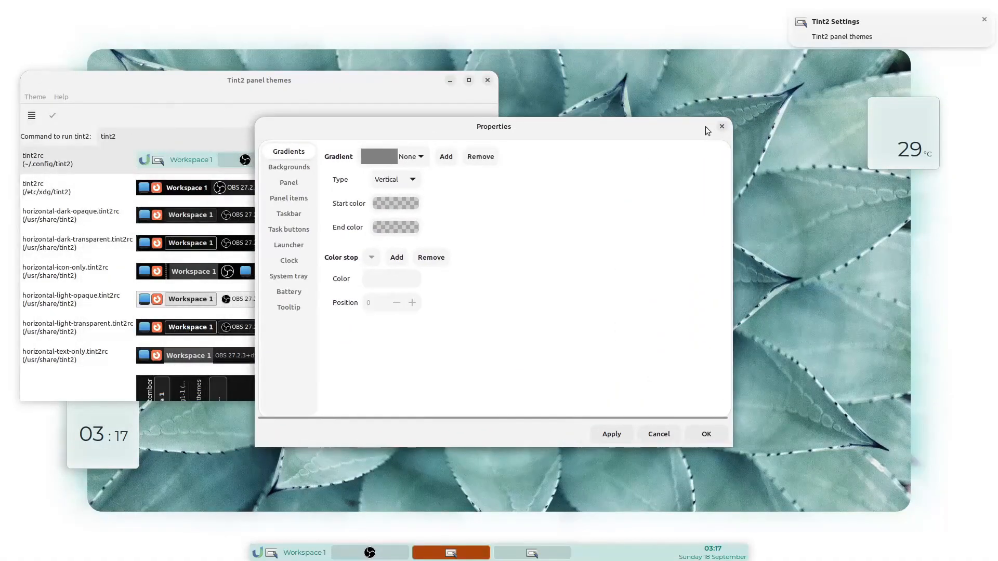
pyautogui.click(722, 126)
# Save a copy of the tint2rc theme from ~/.config/tint2 in the same folder under the name Light-Edition
pyautogui.rightClick(82, 160)
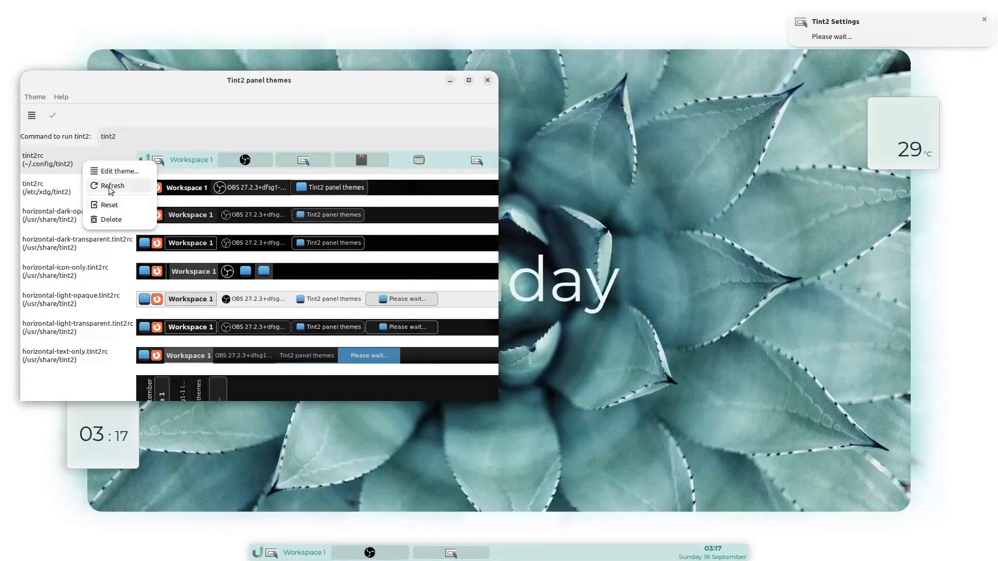
pyautogui.click(60, 158)
pyautogui.rightClick(59, 158)
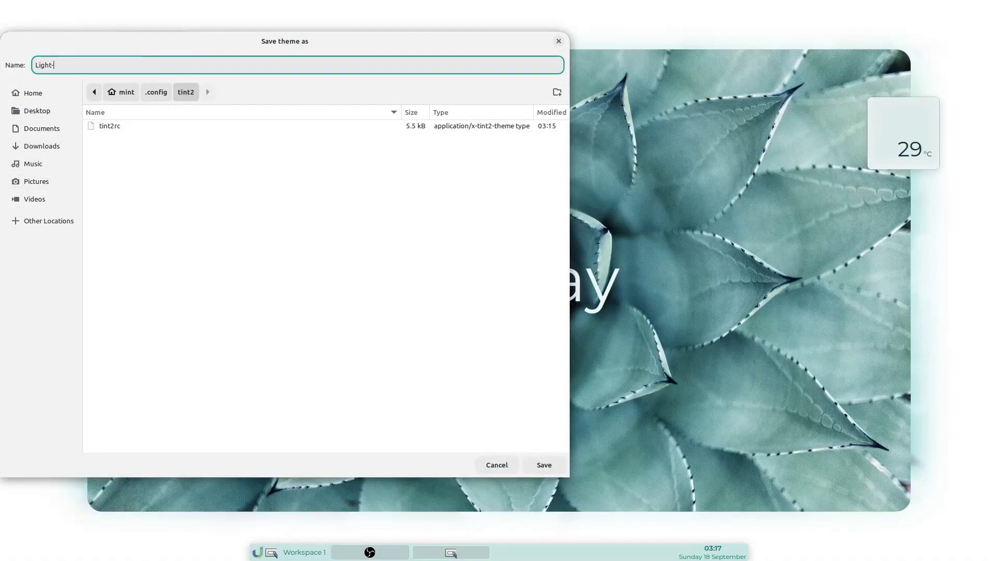
pyautogui.write('ion')
pyautogui.click(542, 465)
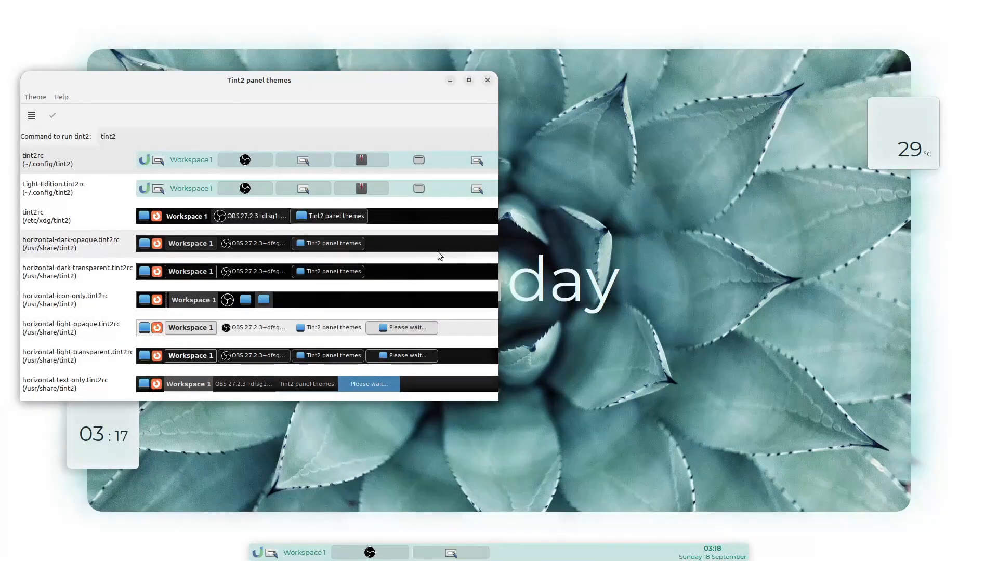
# In the tint2rc theme's background settings, select the background used for the active taskbar, battery, default task, launcher, panel and systray
pyautogui.click(393, 551)
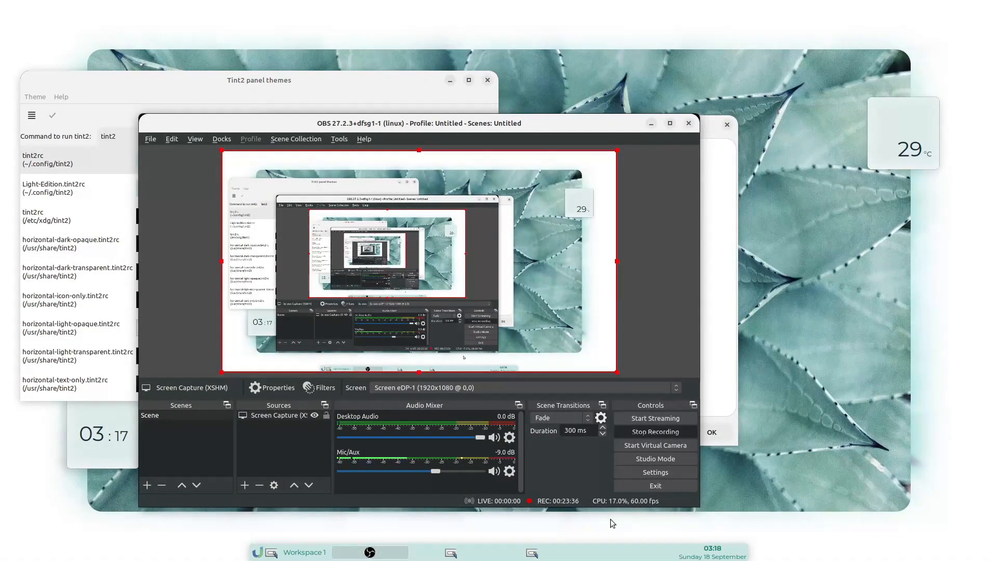
pyautogui.click(367, 552)
pyautogui.click(466, 158)
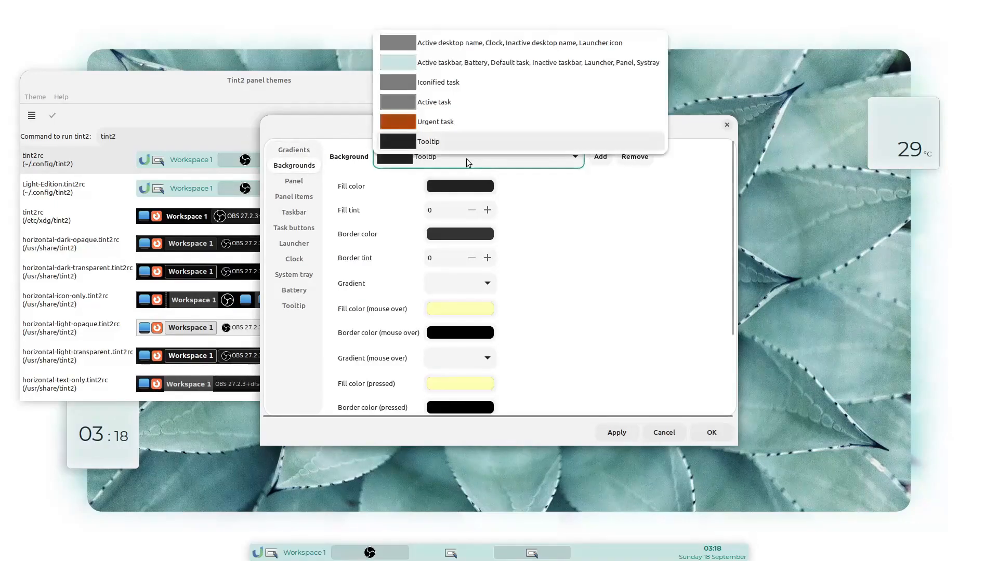
pyautogui.click(452, 47)
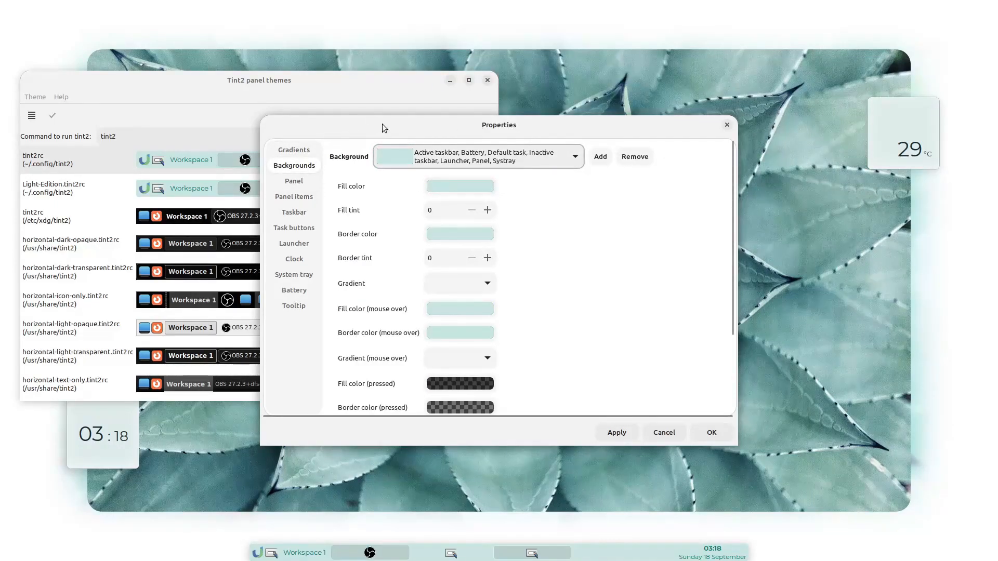
# Launch the file manager by searching Ulauncher for "file" and set Screenshot (246).png from Documents as the wallpaper
pyautogui.click(258, 552)
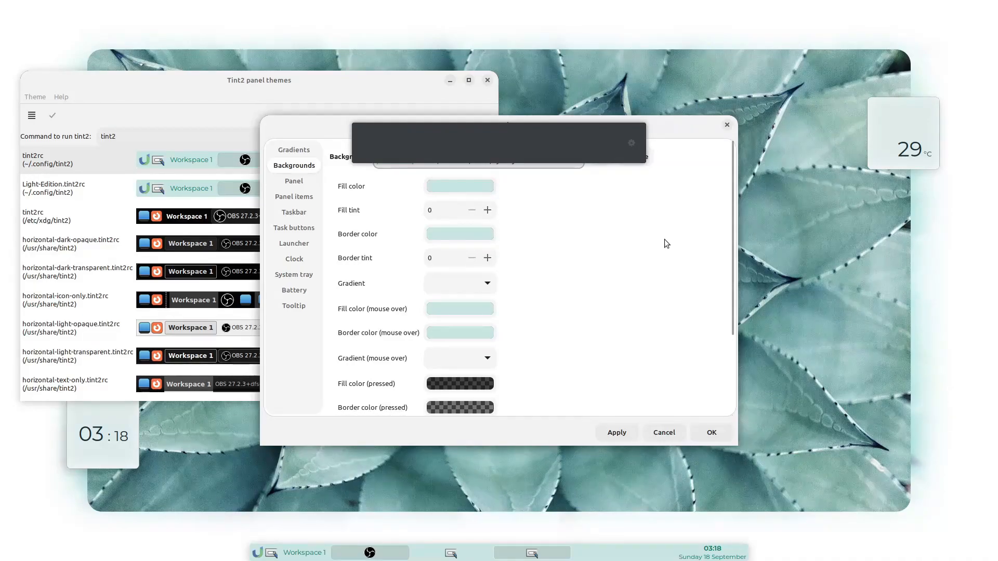
pyautogui.click(496, 141)
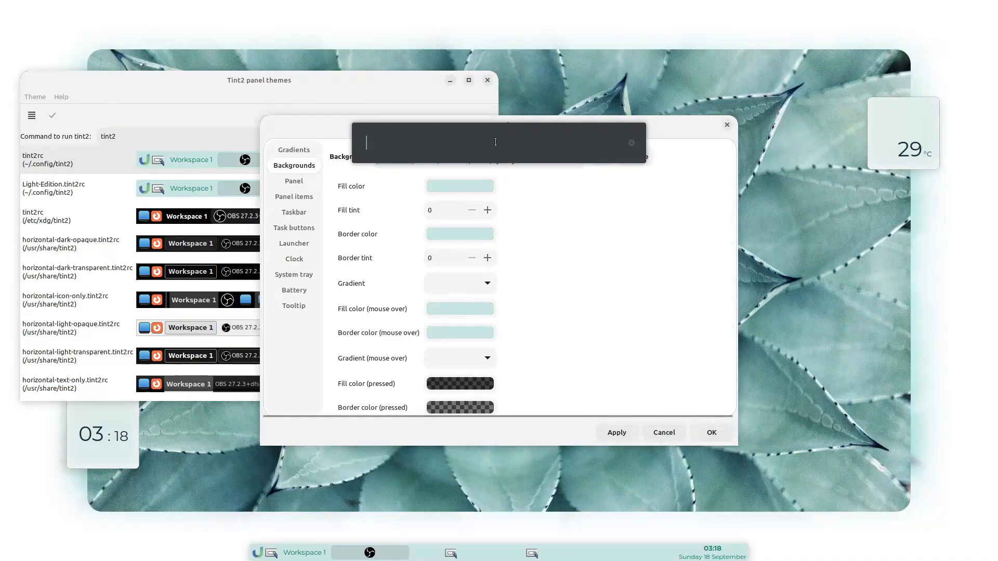
pyautogui.write('file')
pyautogui.press('Return')
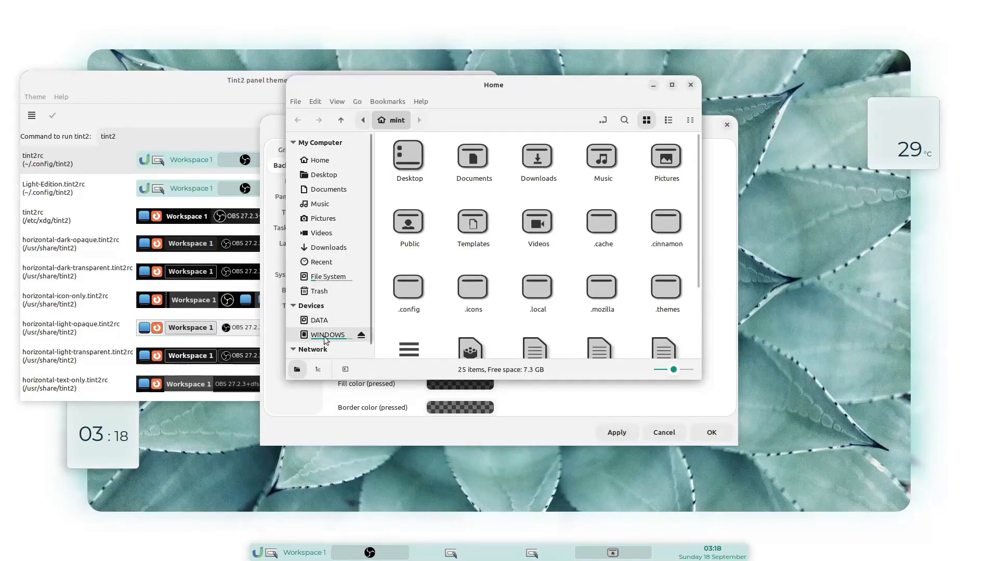
pyautogui.click(329, 189)
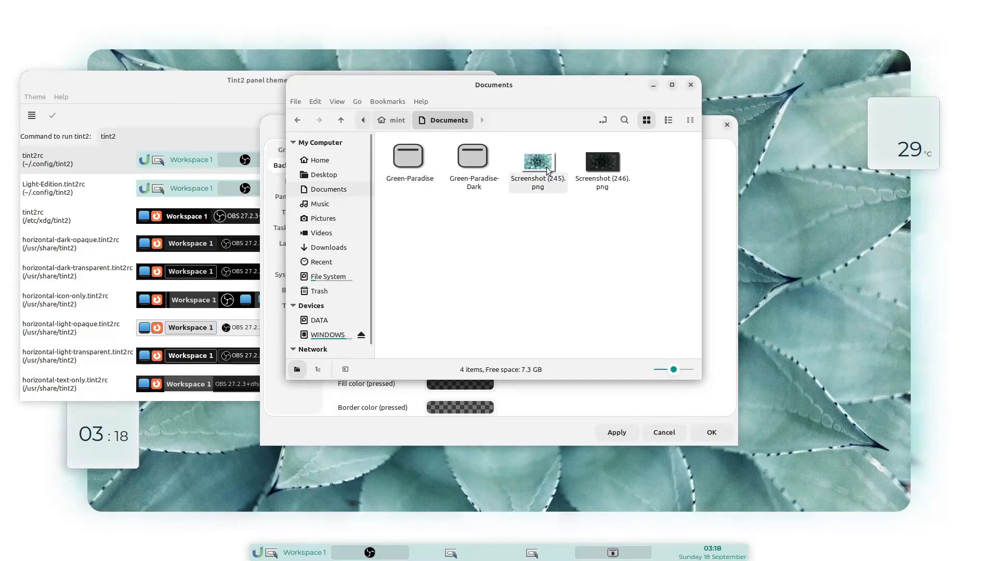
pyautogui.rightClick(606, 166)
pyautogui.click(625, 214)
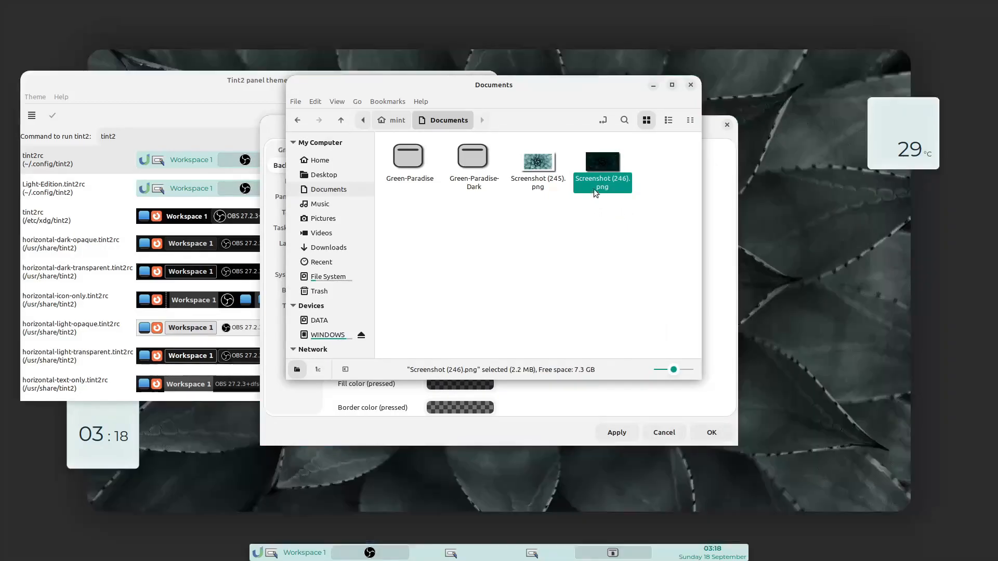
# Rearrange the Documents and Properties windows and bring the theme properties back to the front
pyautogui.moveTo(553, 85); pyautogui.dragTo(449, 141)
pyautogui.moveTo(681, 129); pyautogui.dragTo(829, 118)
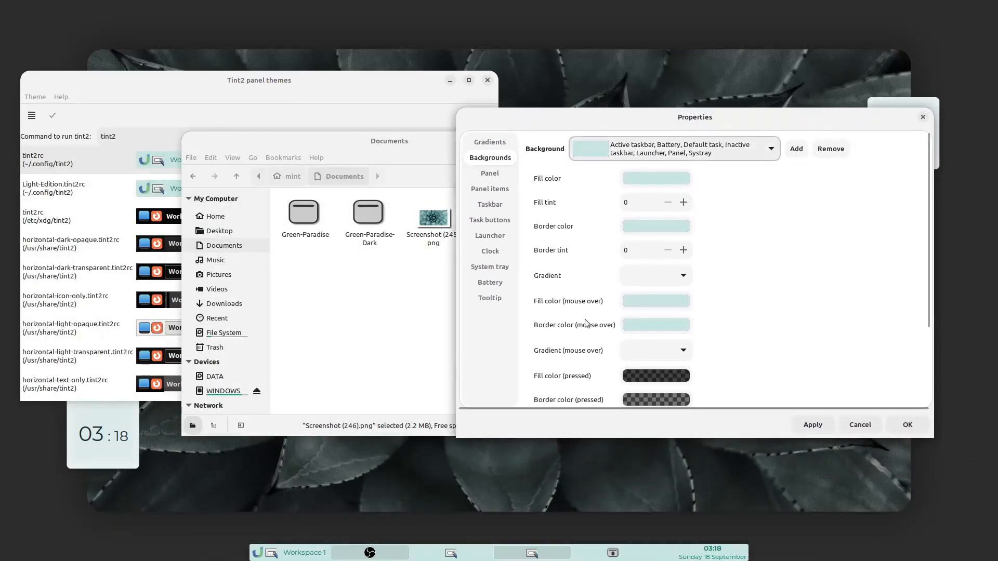
pyautogui.click(357, 339)
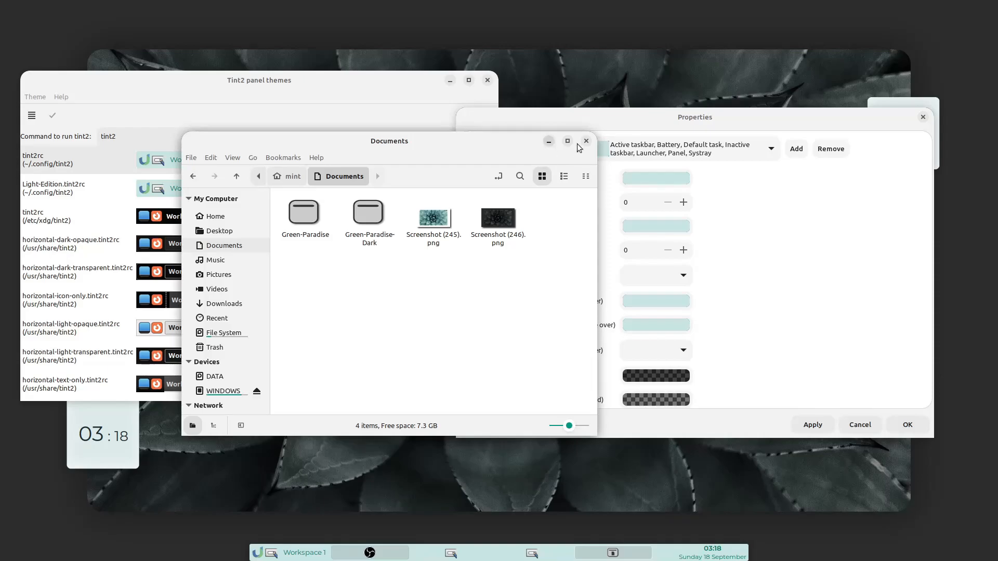
pyautogui.moveTo(679, 117); pyautogui.dragTo(497, 116)
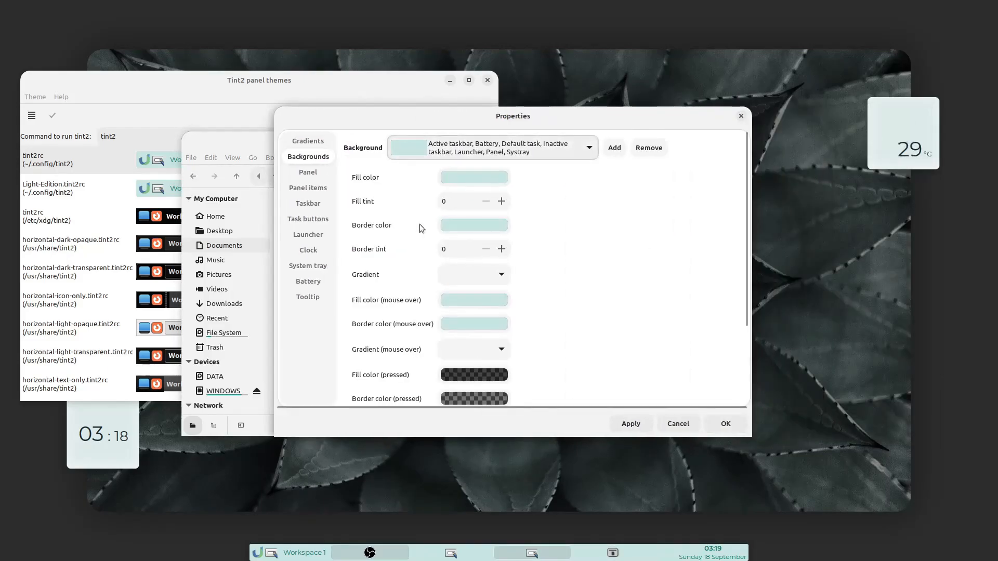
# Set the selected background's fill color to the custom dark teal #324D4A and apply it
pyautogui.click(493, 177)
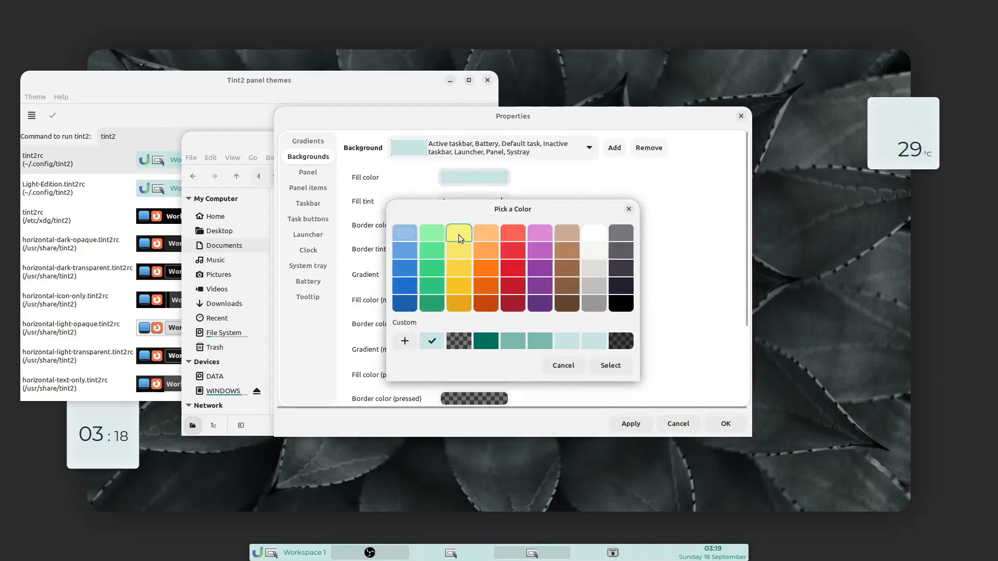
pyautogui.click(405, 341)
pyautogui.click(419, 323)
pyautogui.moveTo(418, 323); pyautogui.dragTo(417, 319)
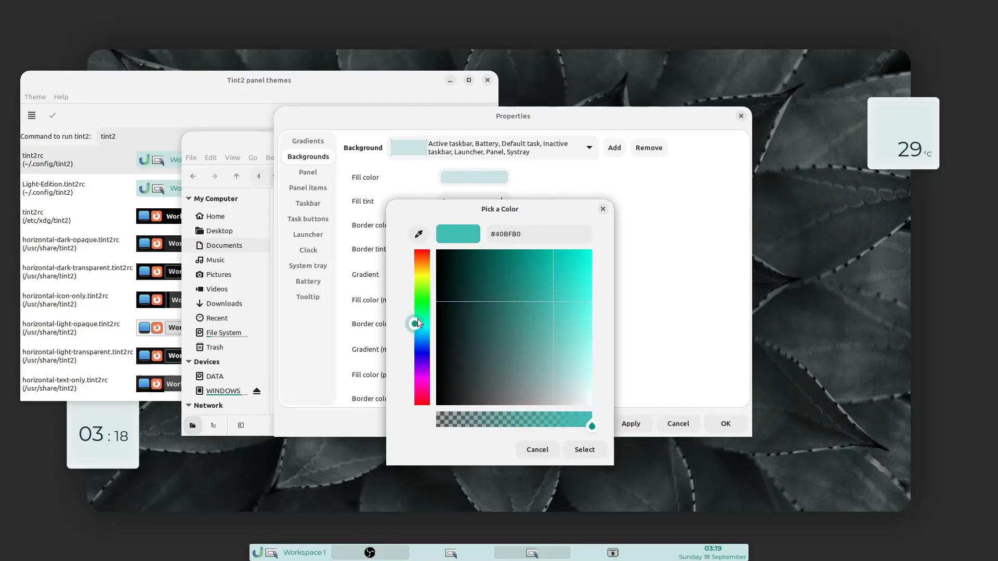
pyautogui.moveTo(516, 204); pyautogui.dragTo(253, 238)
pyautogui.moveTo(266, 343); pyautogui.dragTo(236, 343)
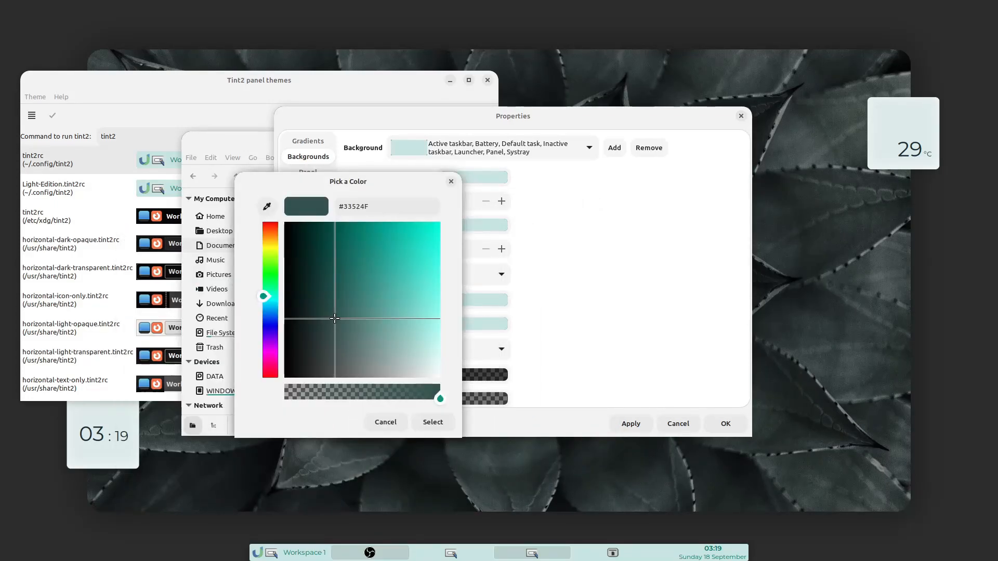
pyautogui.moveTo(335, 319); pyautogui.dragTo(332, 323)
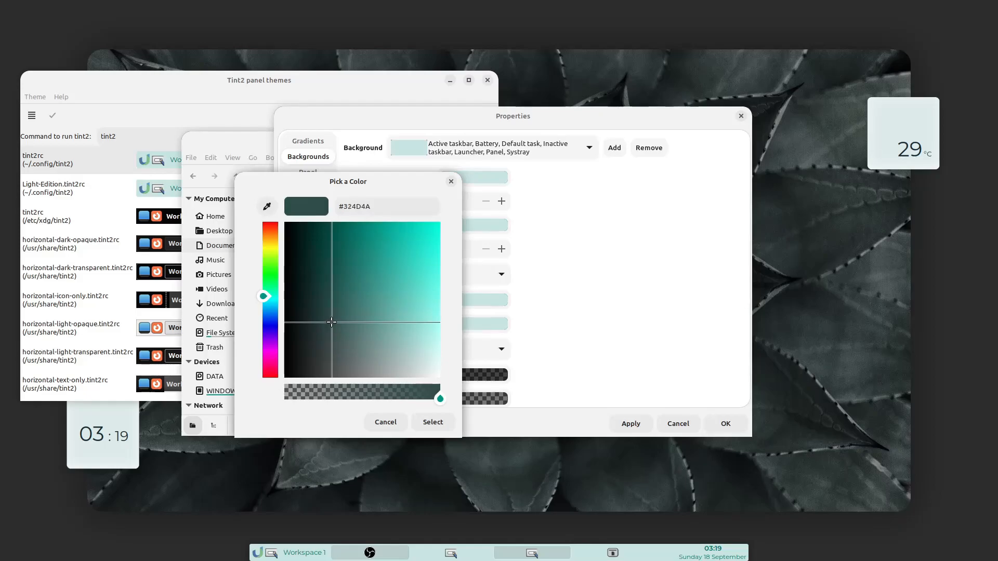
pyautogui.click(431, 422)
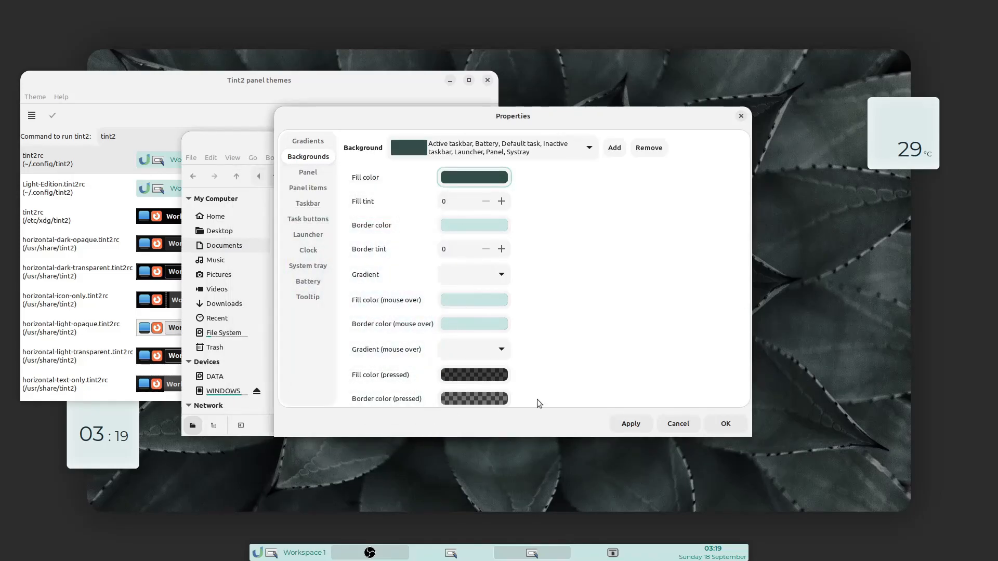
pyautogui.click(631, 423)
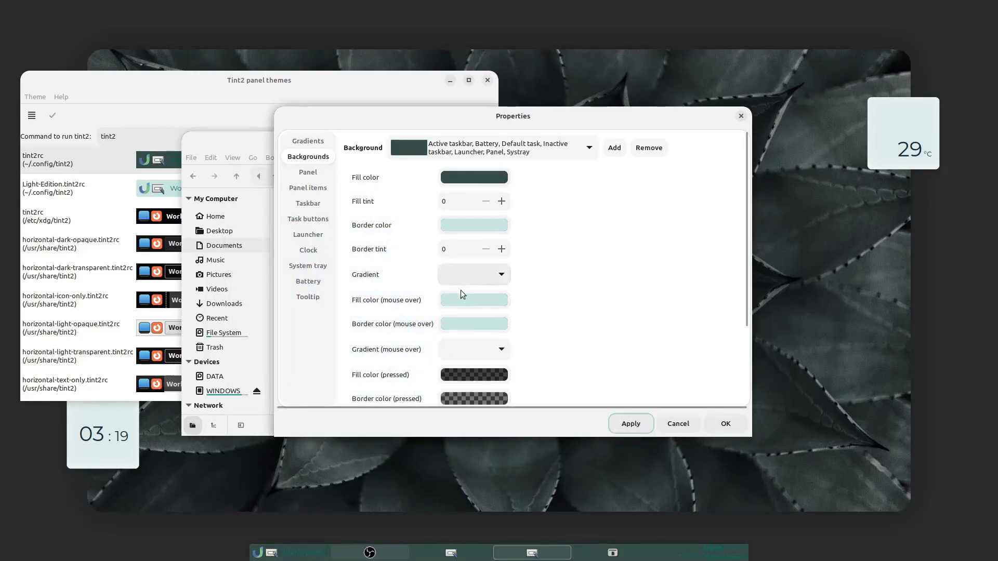
# Set the background's mouse-over fill and border colors to the same custom dark green and apply them
pyautogui.click(464, 294)
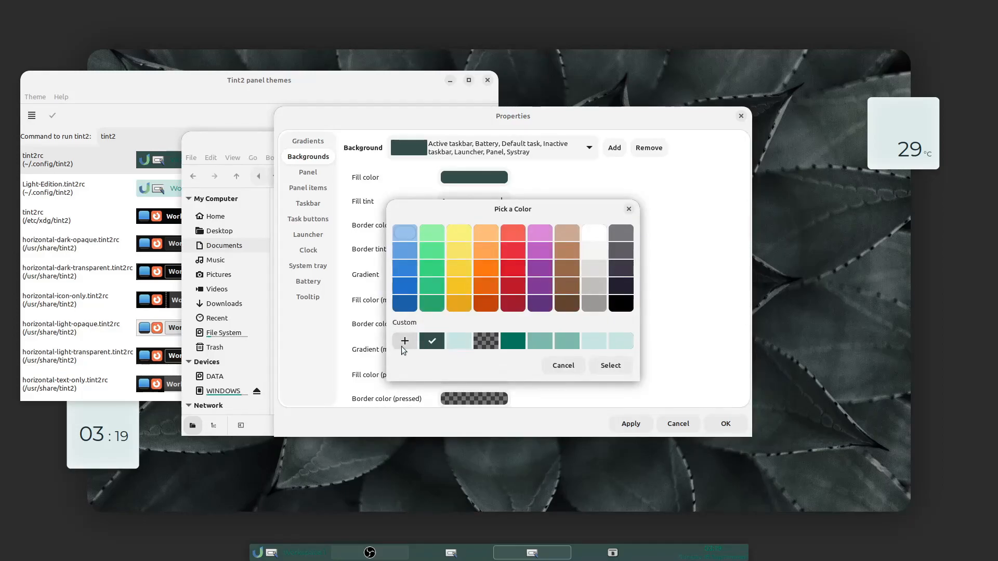
pyautogui.click(403, 343)
pyautogui.moveTo(412, 319)
pyautogui.mouseDown()
pyautogui.moveTo(417, 333)
pyautogui.moveTo(417, 322)
pyautogui.mouseUp()
pyautogui.press('Escape')
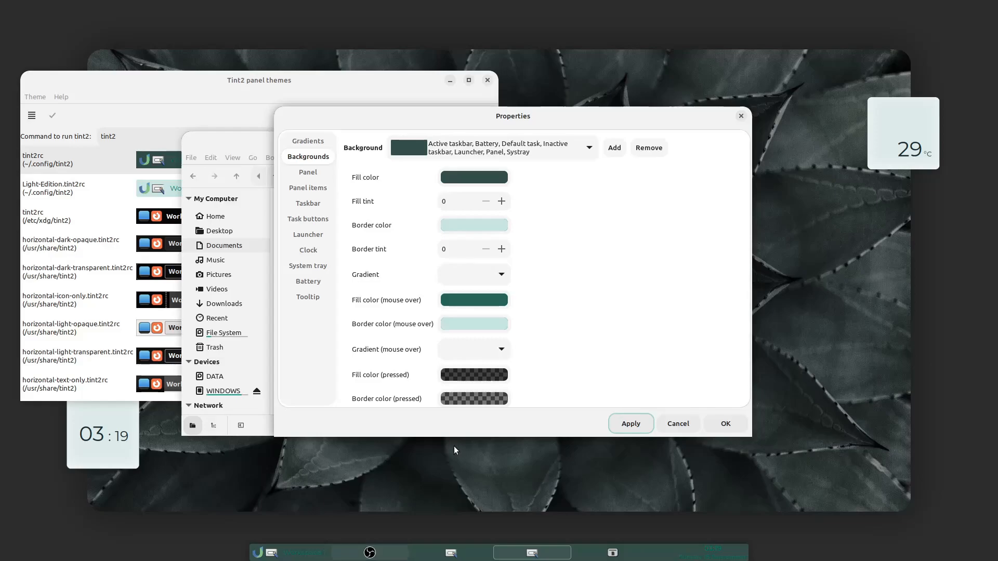
pyautogui.click(451, 324)
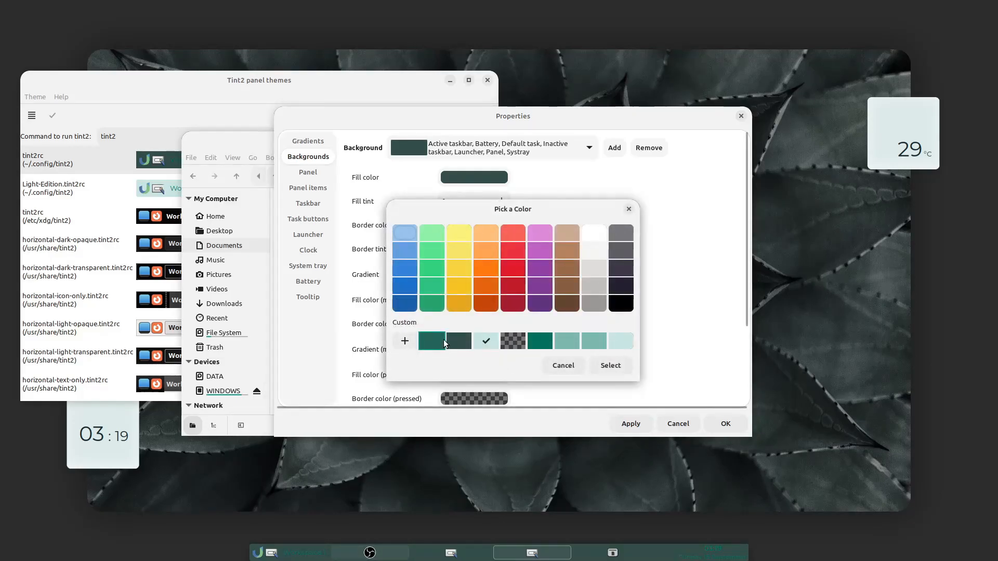
pyautogui.click(432, 341)
pyautogui.click(575, 369)
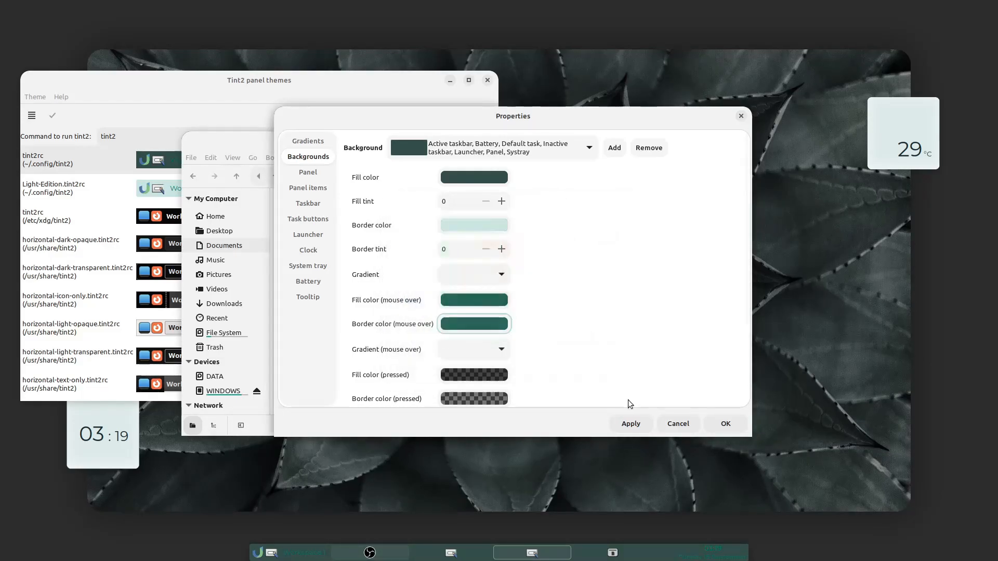
pyautogui.click(630, 424)
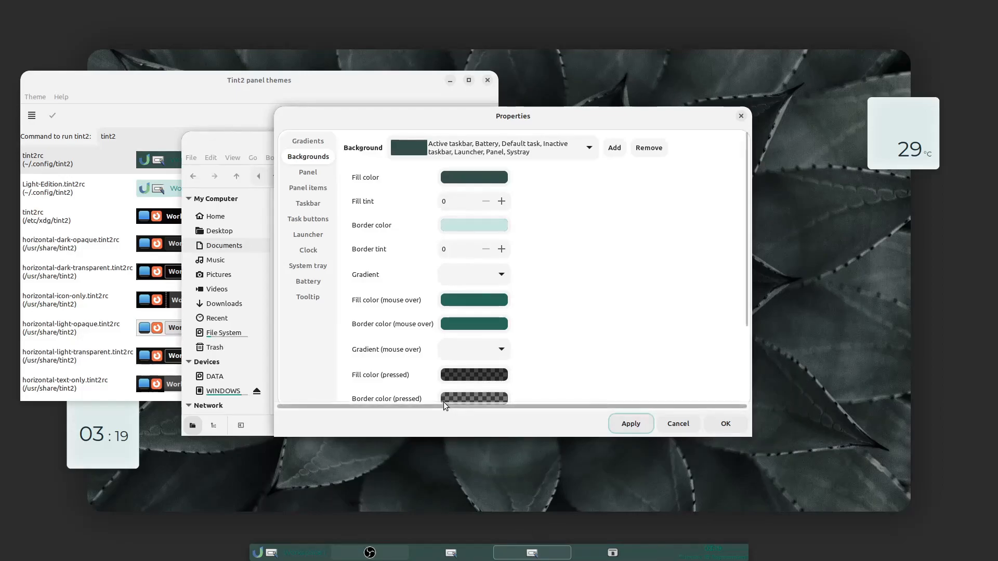
# Set the background's border color to the custom dark teal and its pressed fill and border colors to dark green
pyautogui.click(475, 323)
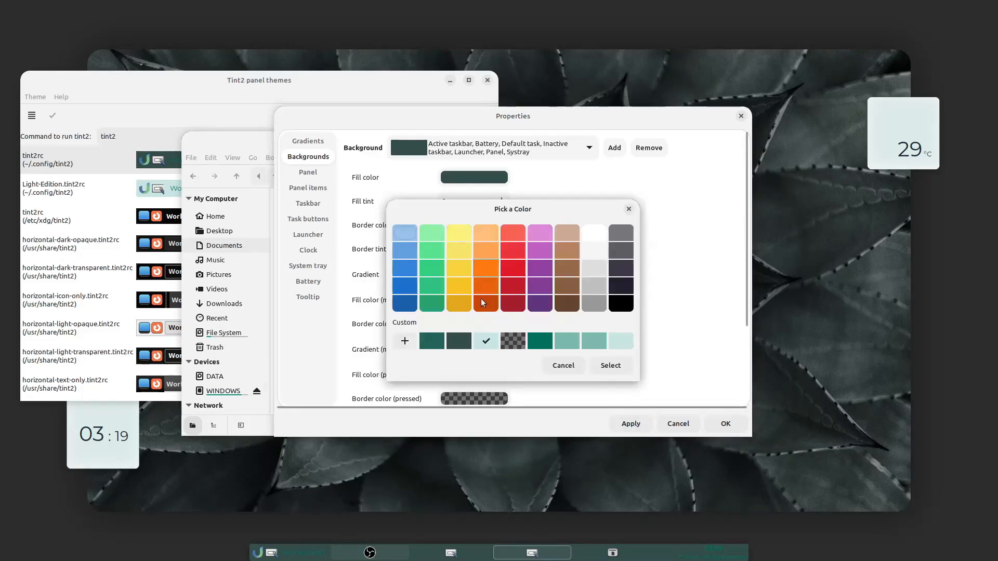
pyautogui.doubleClick(459, 343)
pyautogui.scroll(-5, 525, 284)
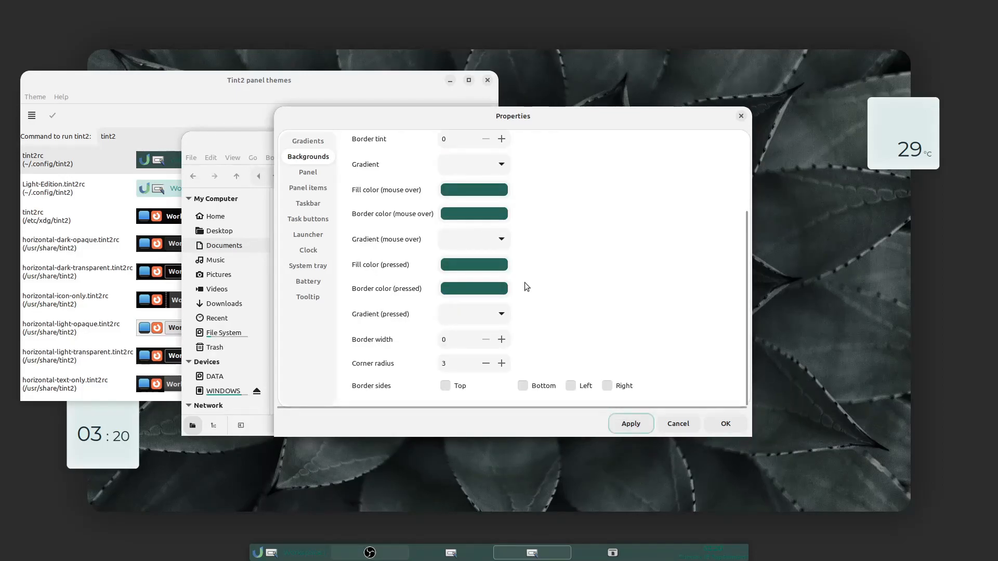
# Set the active font color of the taskbar's desktop name to the custom light teal and apply it
pyautogui.click(308, 187)
pyautogui.click(308, 204)
pyautogui.click(308, 219)
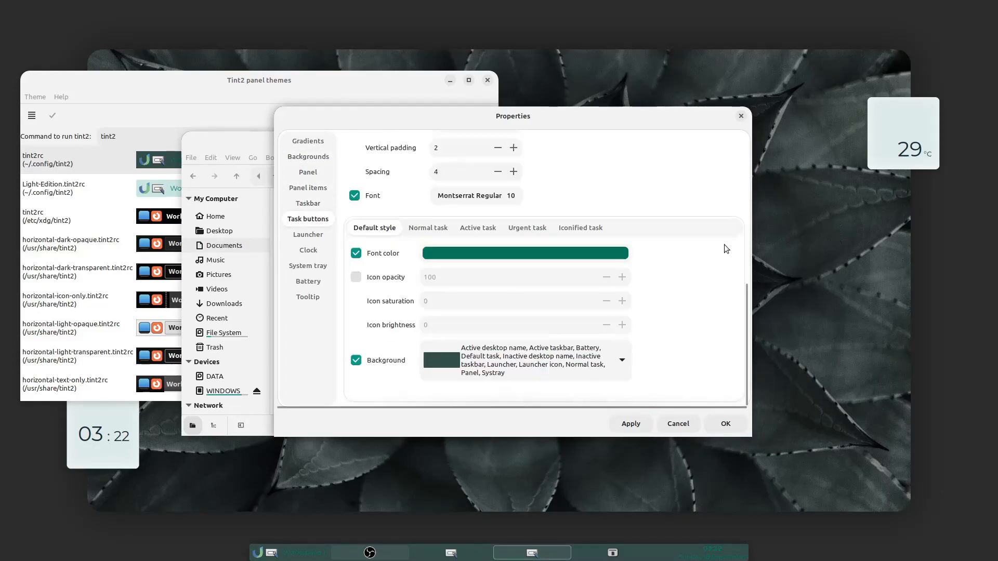
pyautogui.click(307, 177)
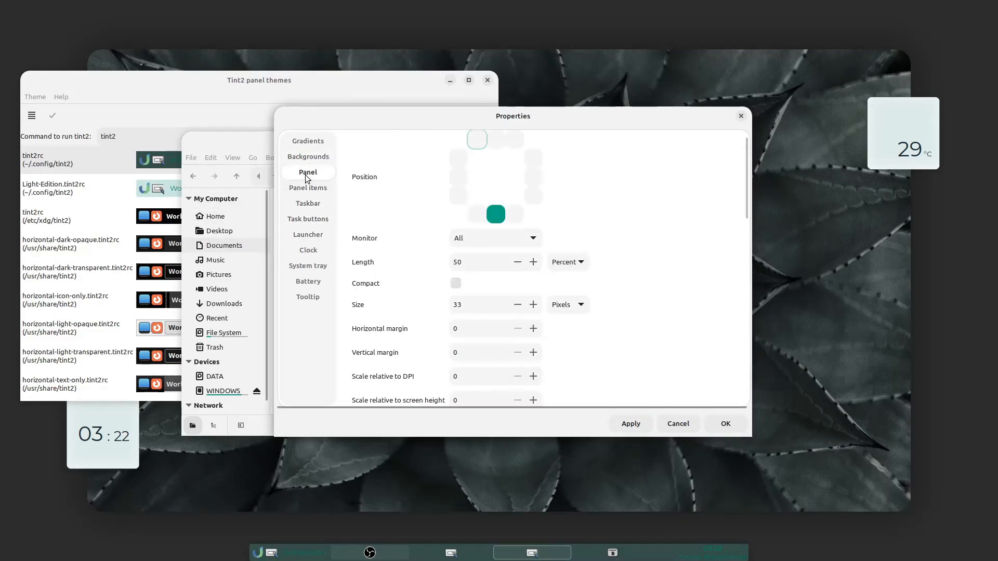
pyautogui.click(307, 188)
pyautogui.click(307, 204)
pyautogui.scroll(-10, 698, 241)
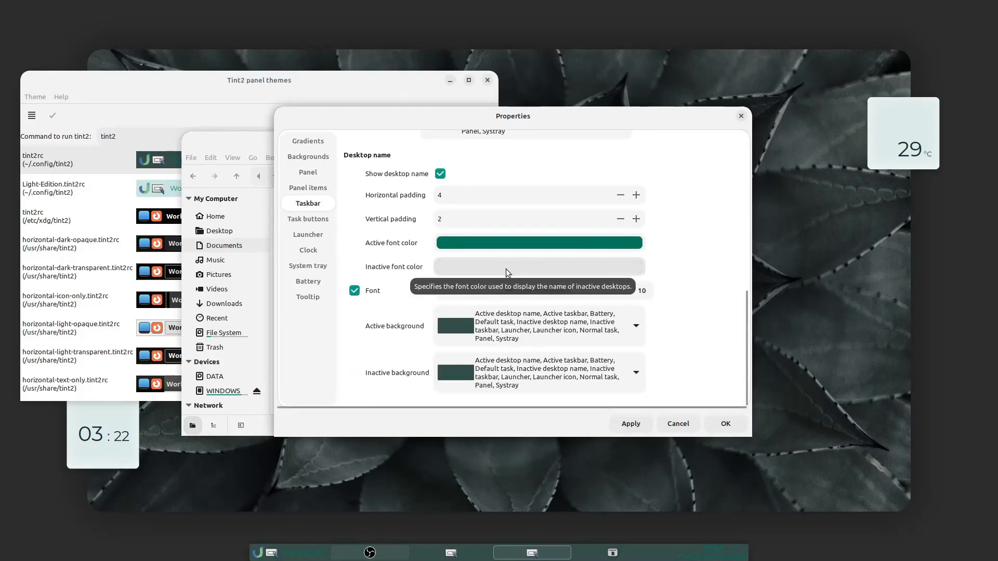
pyautogui.click(503, 246)
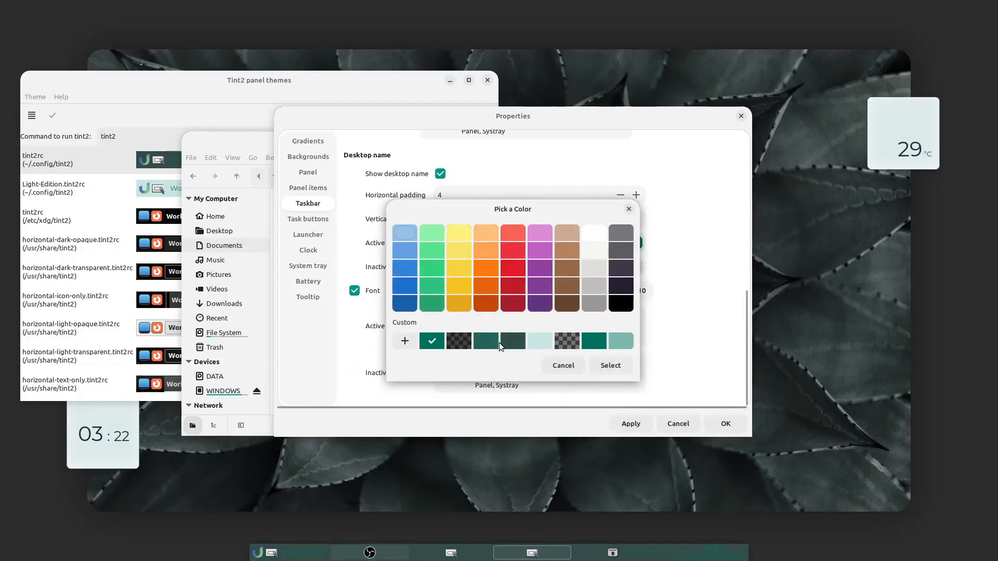
pyautogui.click(539, 342)
pyautogui.click(626, 366)
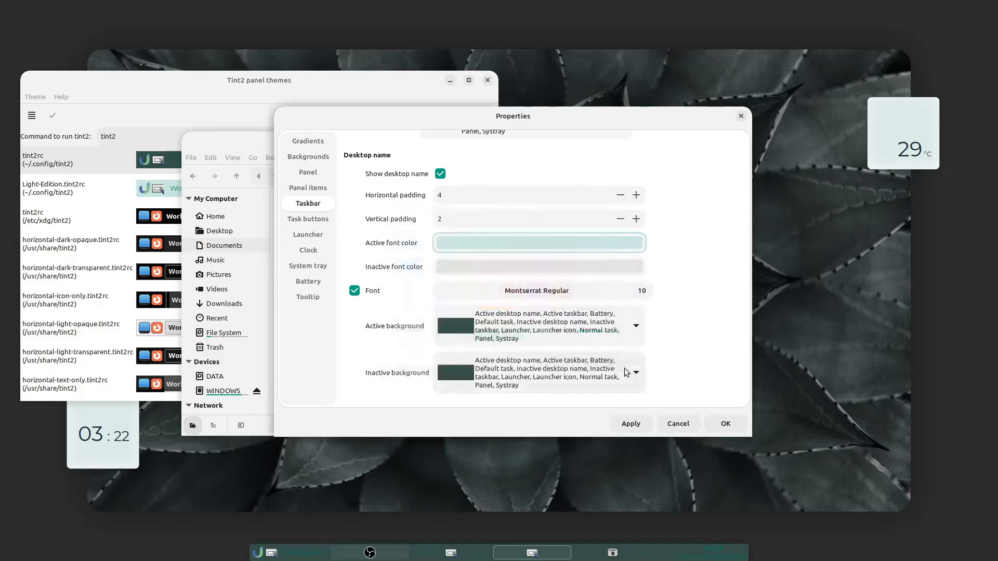
pyautogui.click(625, 425)
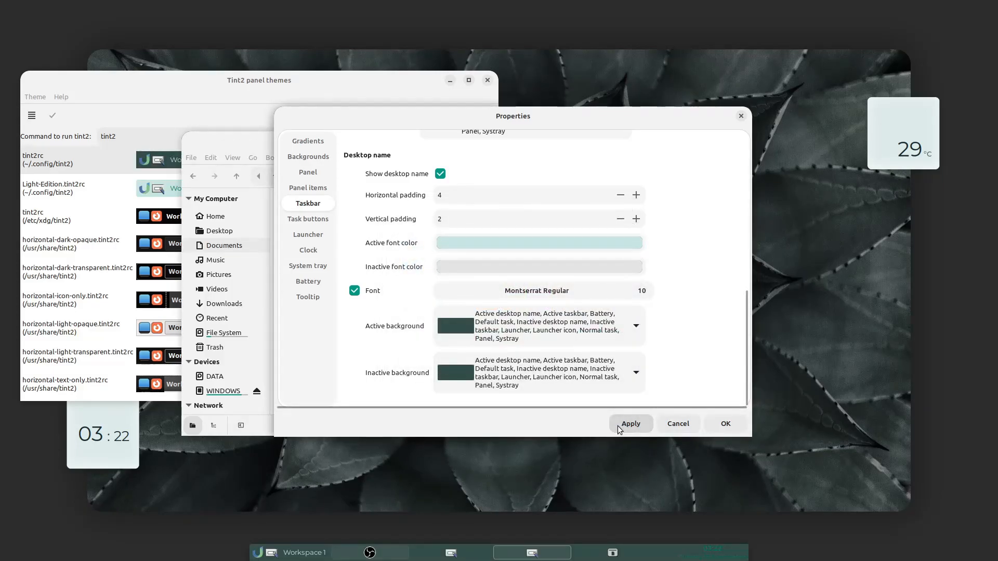
# Change the clock's font color to a light shade and close the theme properties
pyautogui.click(308, 252)
pyautogui.scroll(-1, 623, 234)
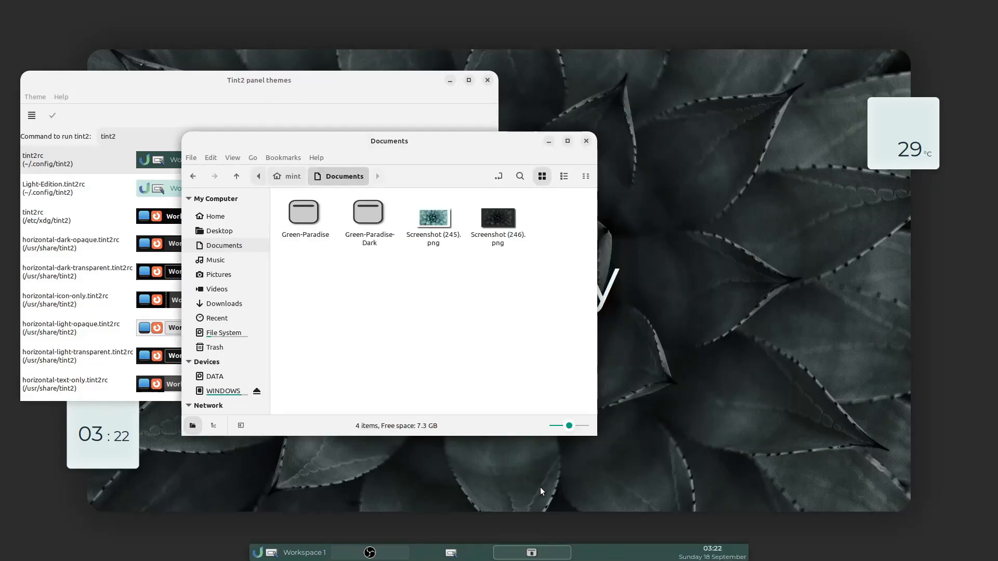
# Remove the Tint2 settings entry from the dark panel theme's launcher and apply the change
pyautogui.click(271, 553)
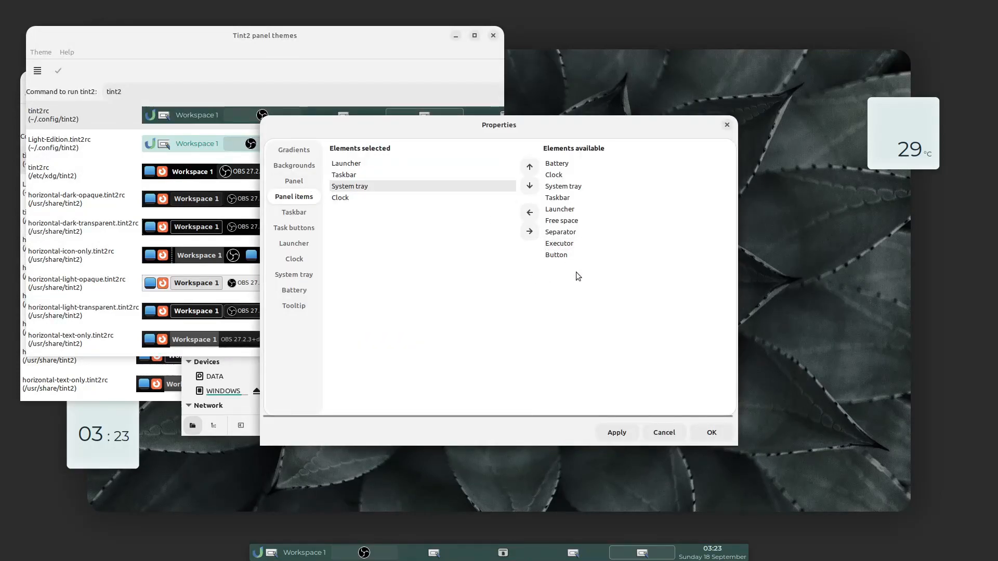
pyautogui.click(616, 429)
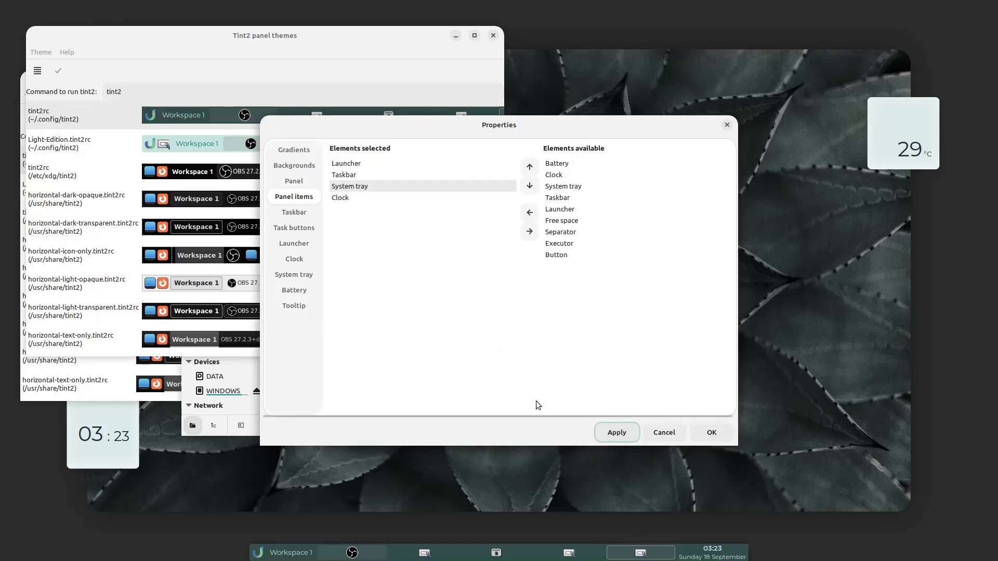
# Try a Free space element between Launcher and Taskbar in the panel items, apply it, and remove it again
pyautogui.click(570, 231)
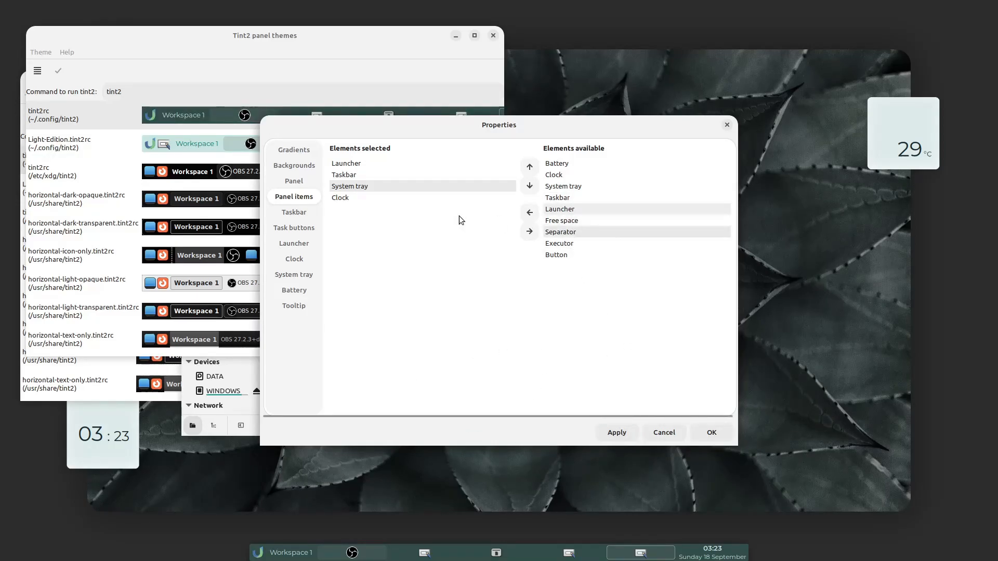
pyautogui.click(562, 221)
pyautogui.click(528, 217)
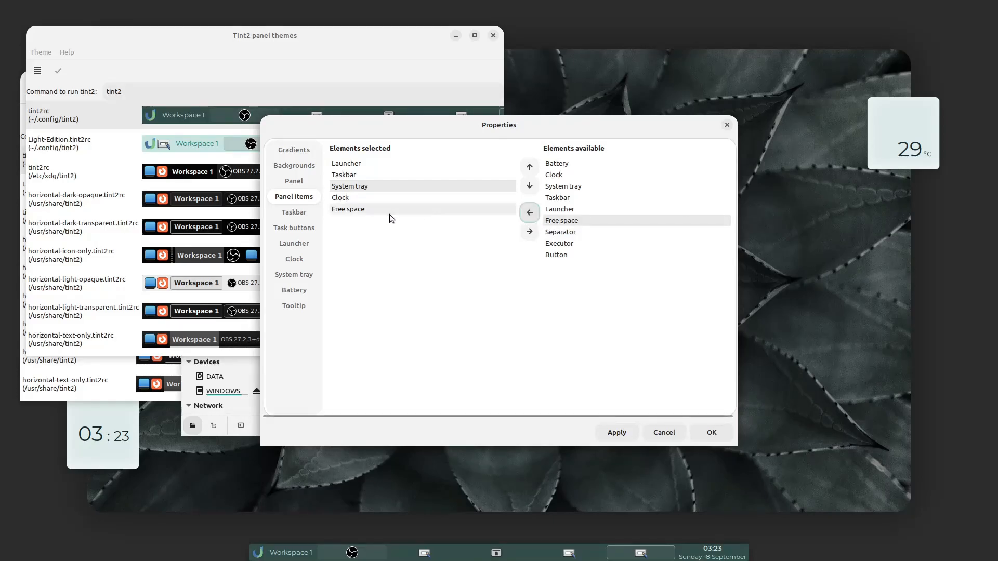
pyautogui.click(365, 212)
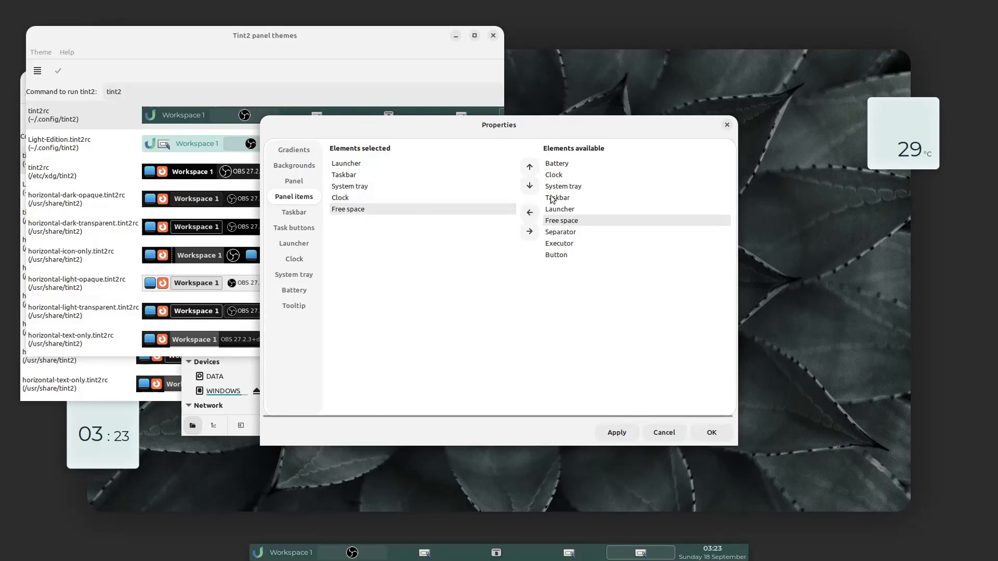
pyautogui.click(529, 167)
pyautogui.click(530, 167)
pyautogui.click(529, 167)
pyautogui.click(612, 432)
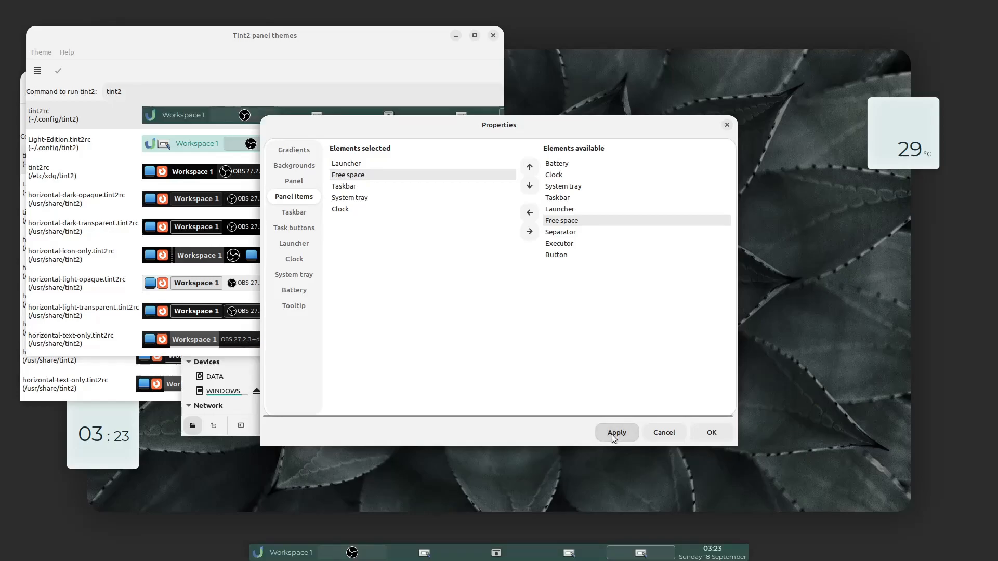
pyautogui.click(529, 231)
# Try a Separator element directly before the Clock, apply it, and remove it from the panel items
pyautogui.click(556, 232)
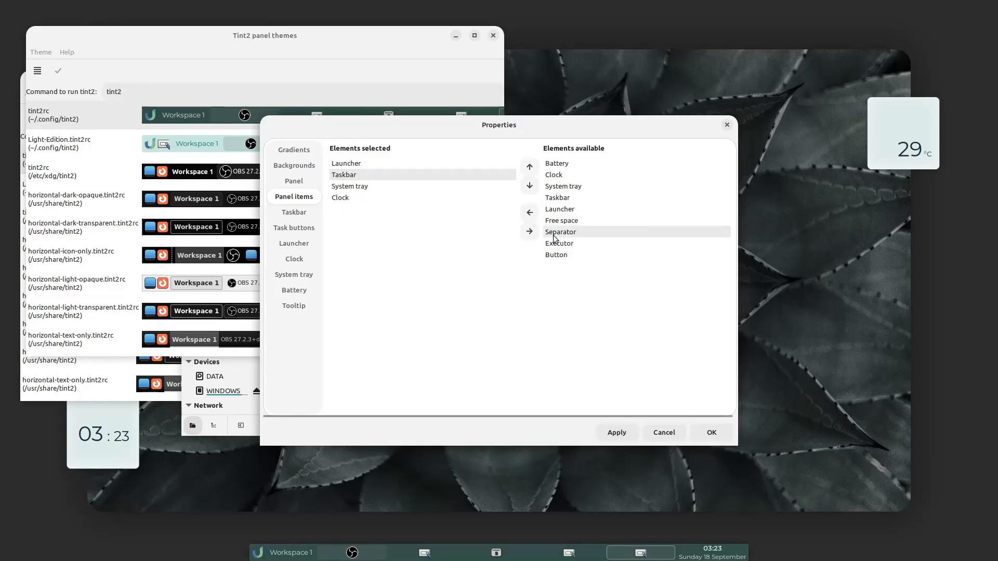
pyautogui.click(531, 231)
pyautogui.click(464, 212)
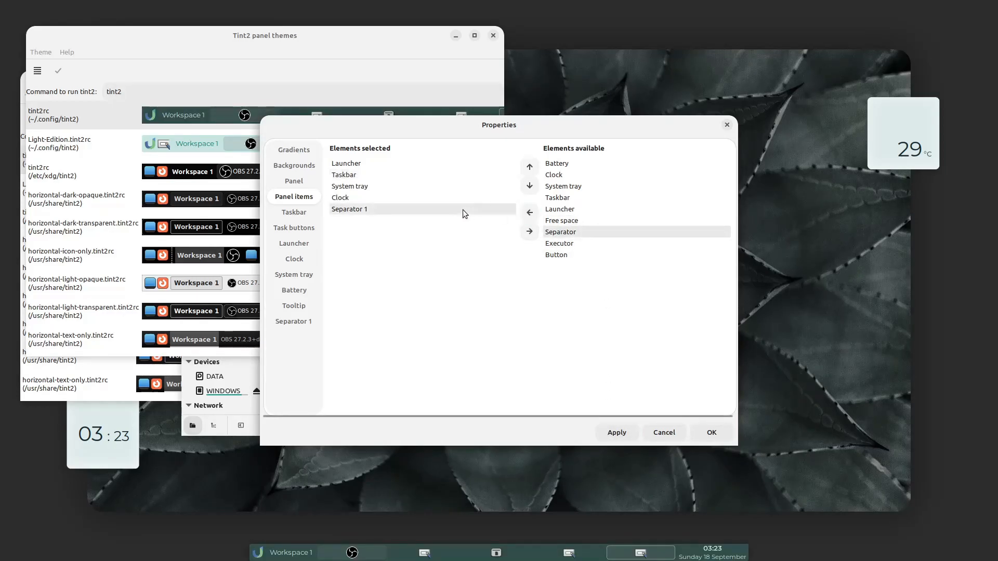
pyautogui.click(529, 170)
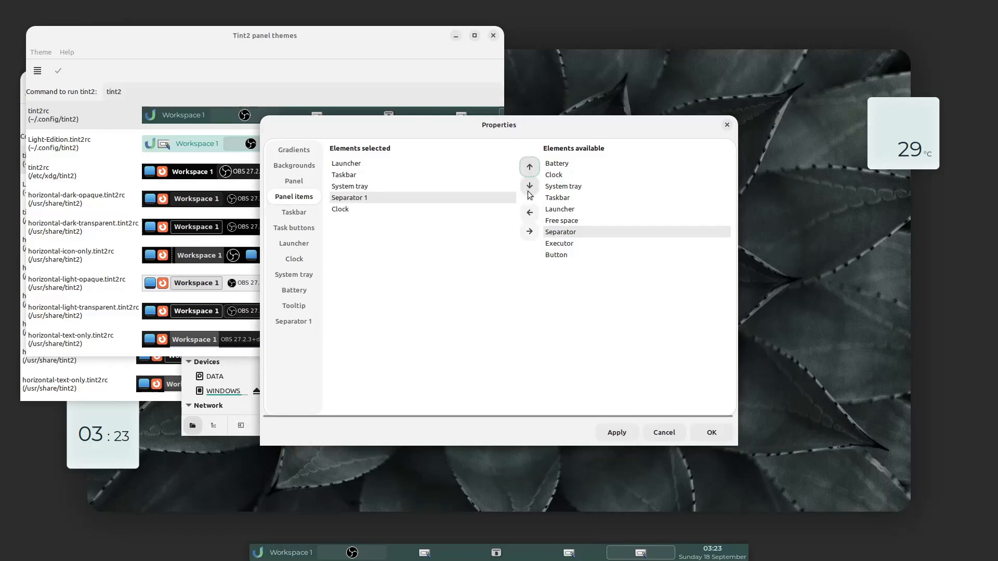
pyautogui.click(617, 432)
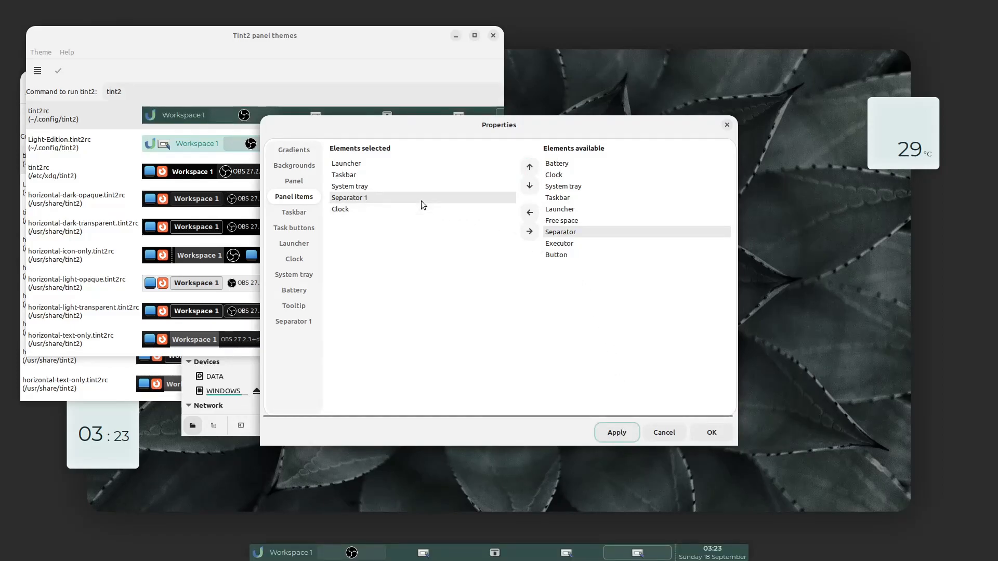
pyautogui.click(529, 230)
pyautogui.click(624, 432)
# Add a Button element to the panel, look through its settings, remove it from the panel items and apply
pyautogui.doubleClick(564, 254)
pyautogui.click(616, 434)
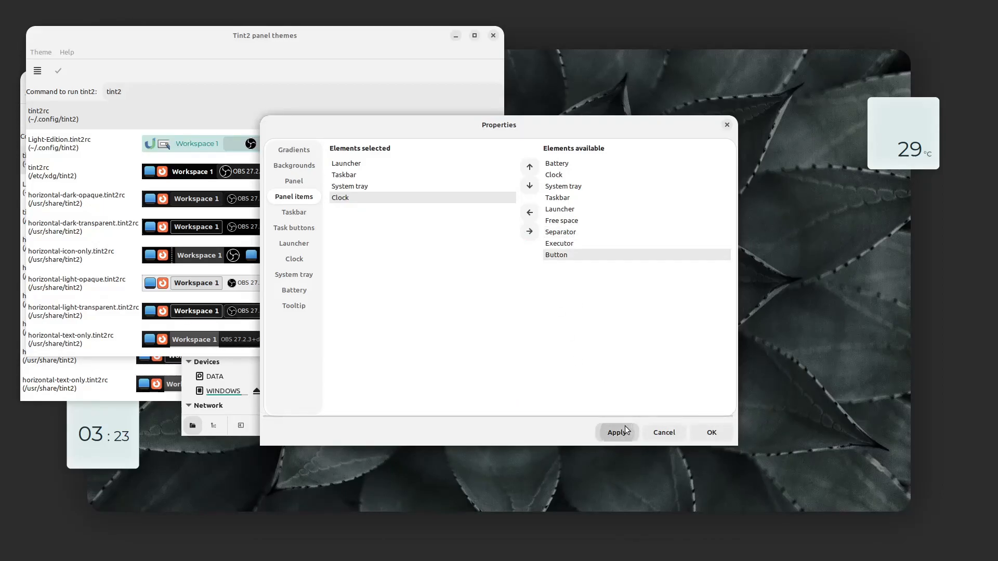
pyautogui.click(299, 322)
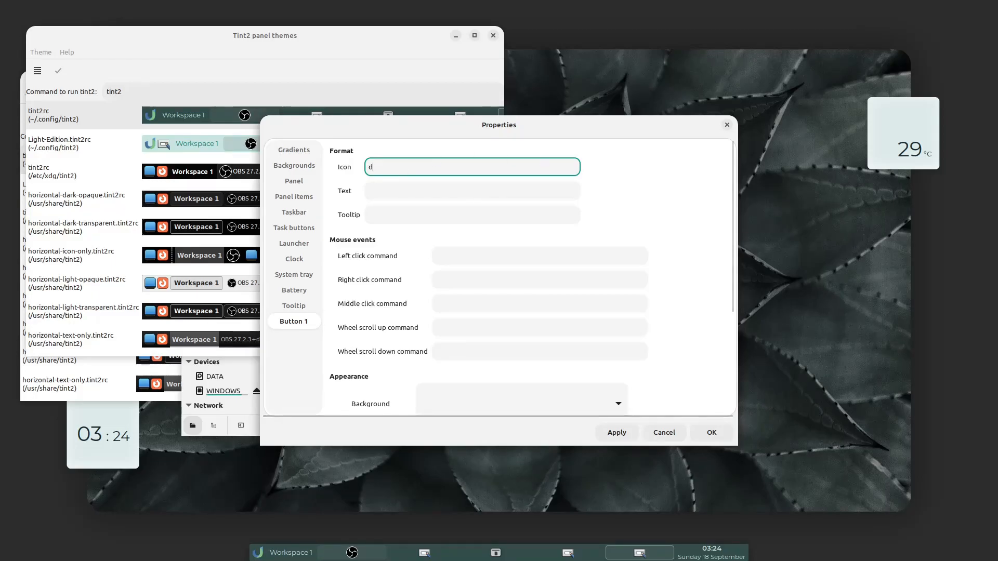
pyautogui.scroll(-4, 350, 251)
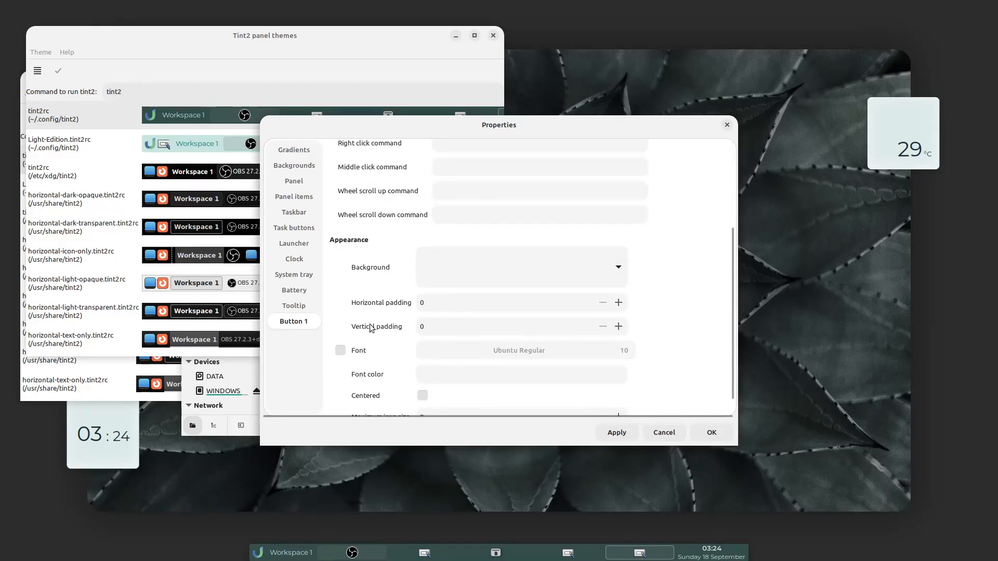
pyautogui.scroll(4, 371, 328)
pyautogui.click(449, 168)
pyautogui.click(294, 197)
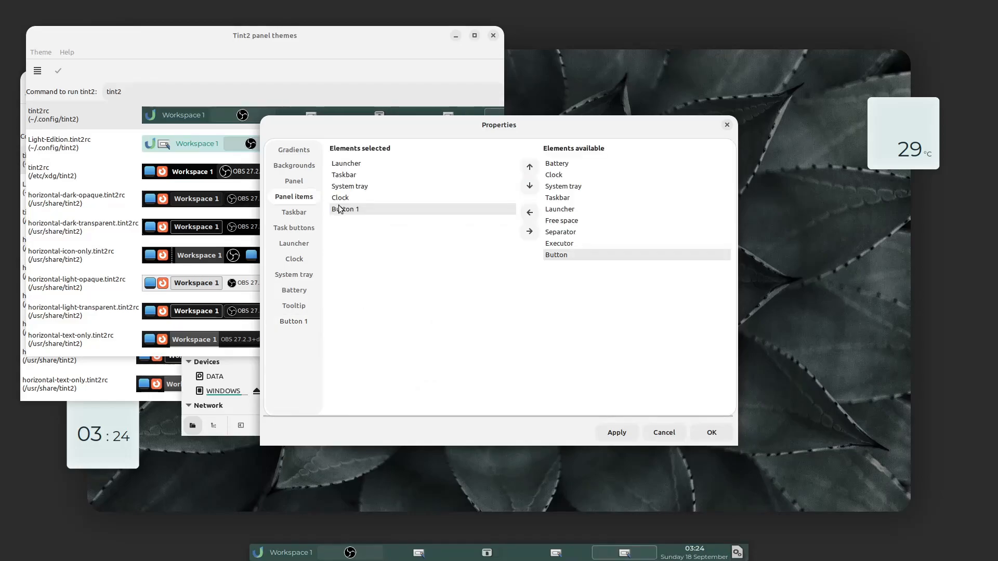
pyautogui.click(528, 231)
pyautogui.click(617, 432)
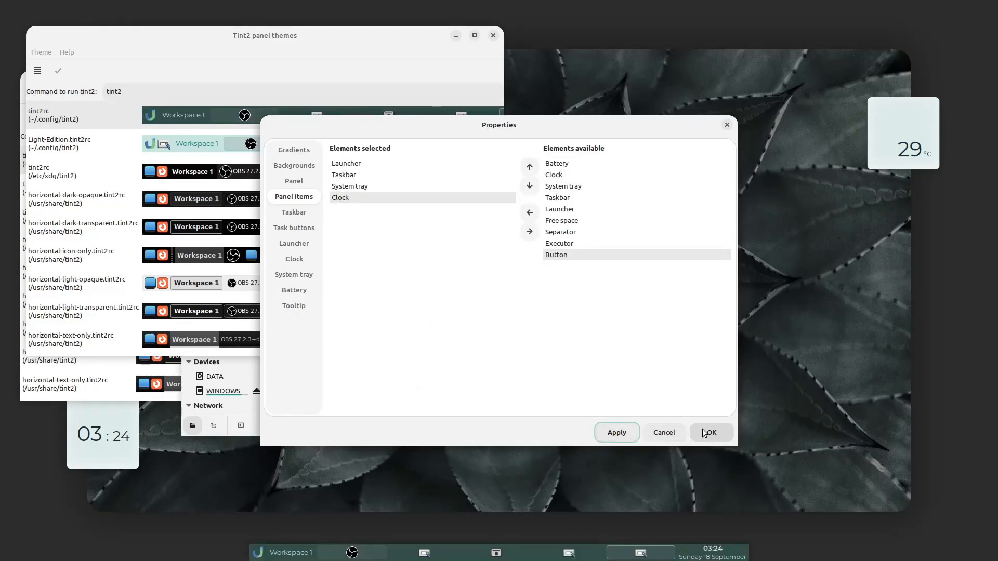
# Close the theme properties and save the current Tint2 theme as Dark-Version
pyautogui.click(708, 433)
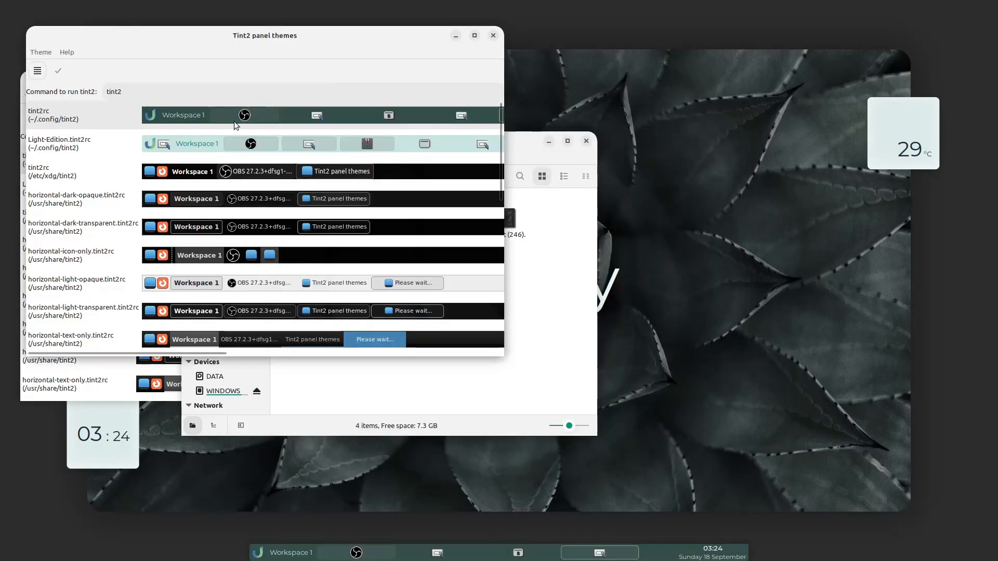
pyautogui.click(42, 52)
pyautogui.click(52, 104)
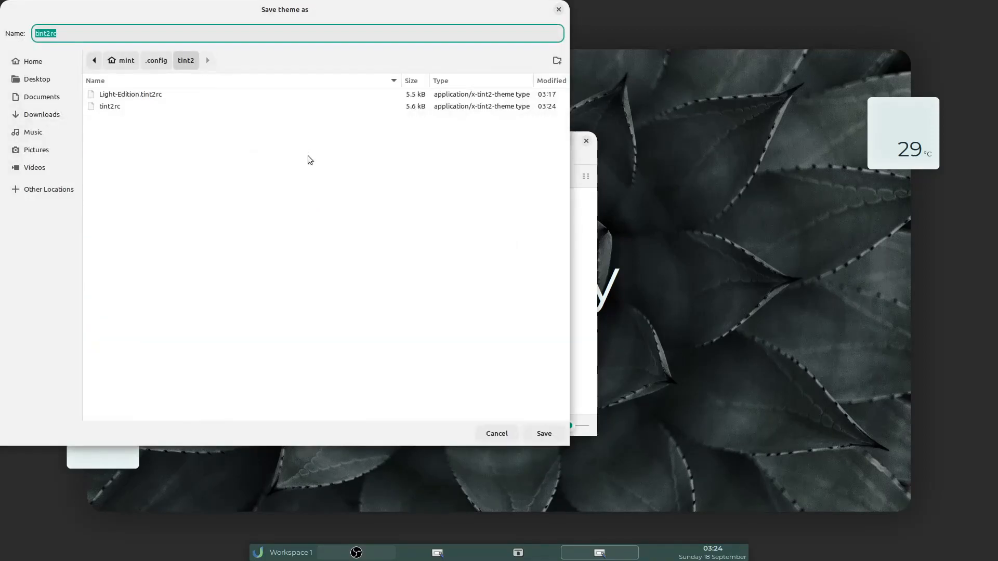
pyautogui.write('Dark-Version')
pyautogui.press('Return')
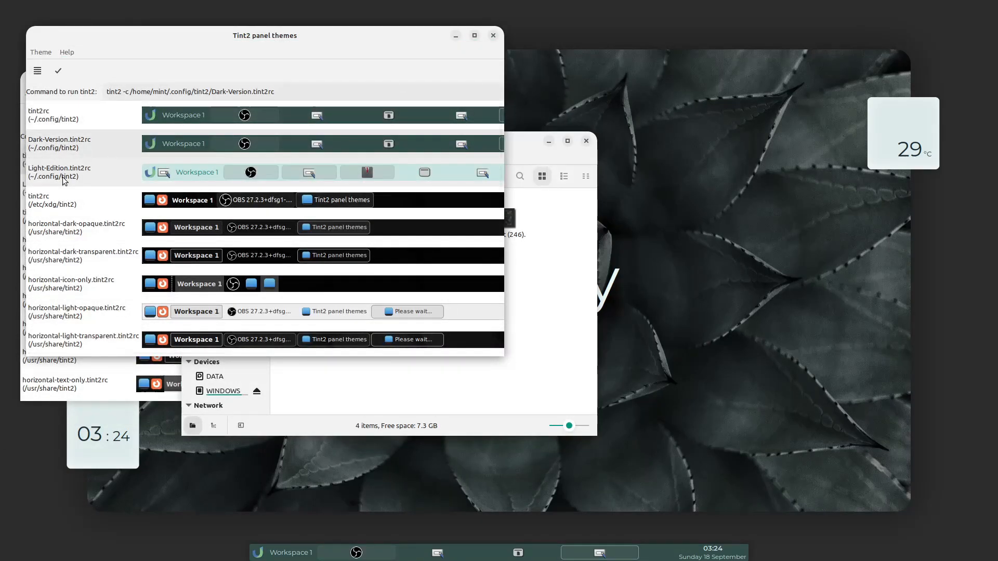
# Remove the Tint2 settings entry from the Light-Edition theme's launcher, keeping only Ulauncher, and apply
pyautogui.doubleClick(76, 177)
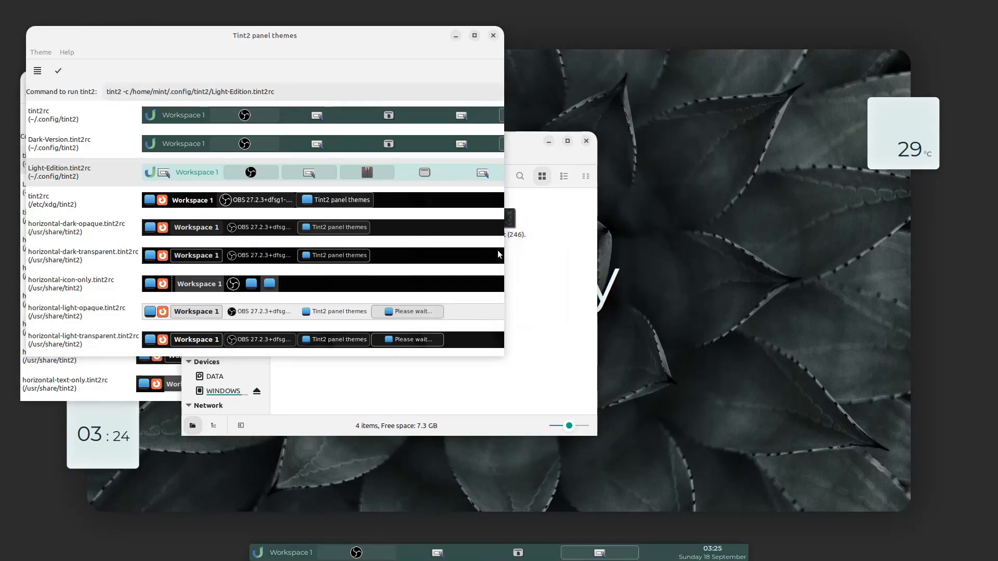
pyautogui.click(300, 198)
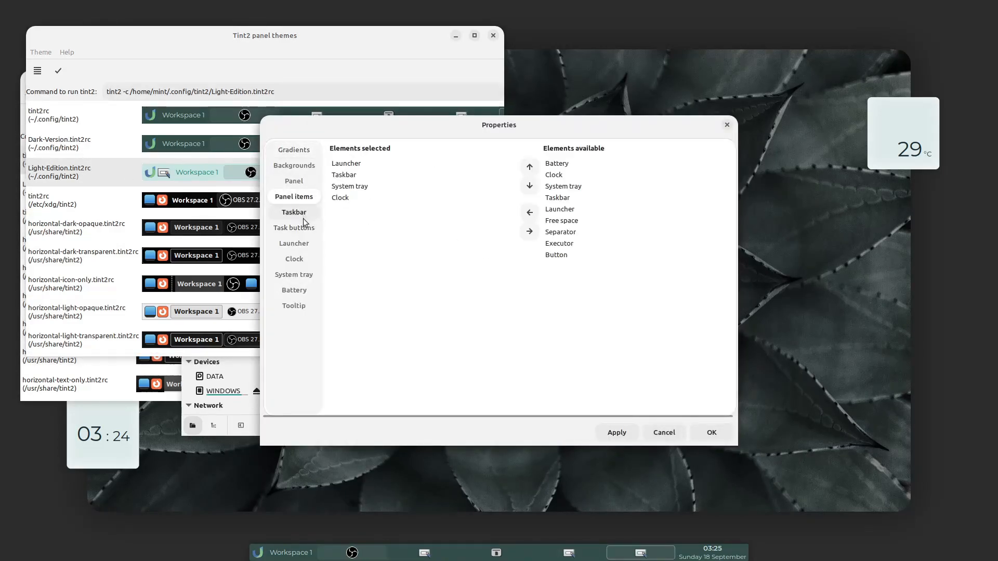
pyautogui.click(294, 243)
pyautogui.click(504, 231)
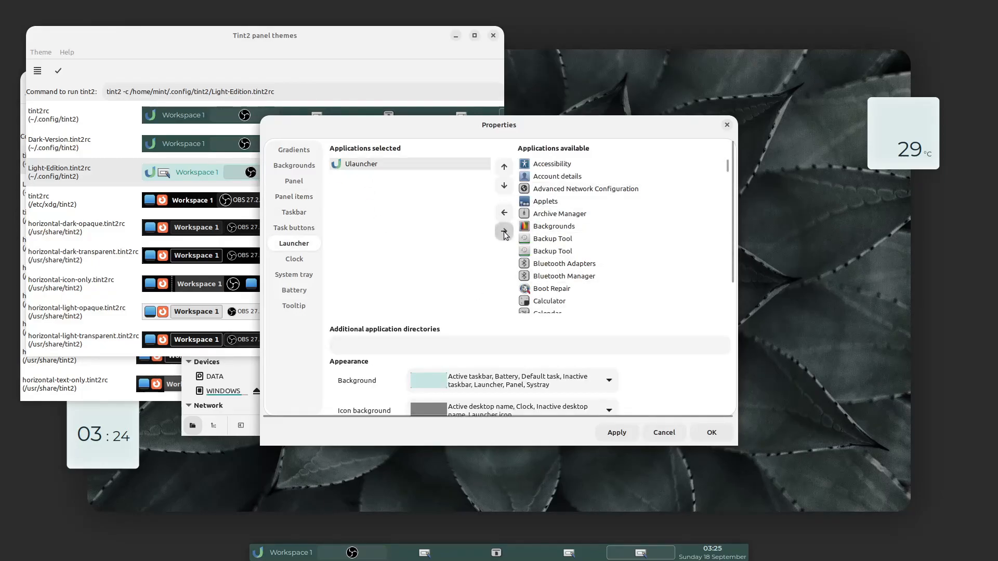
pyautogui.click(618, 432)
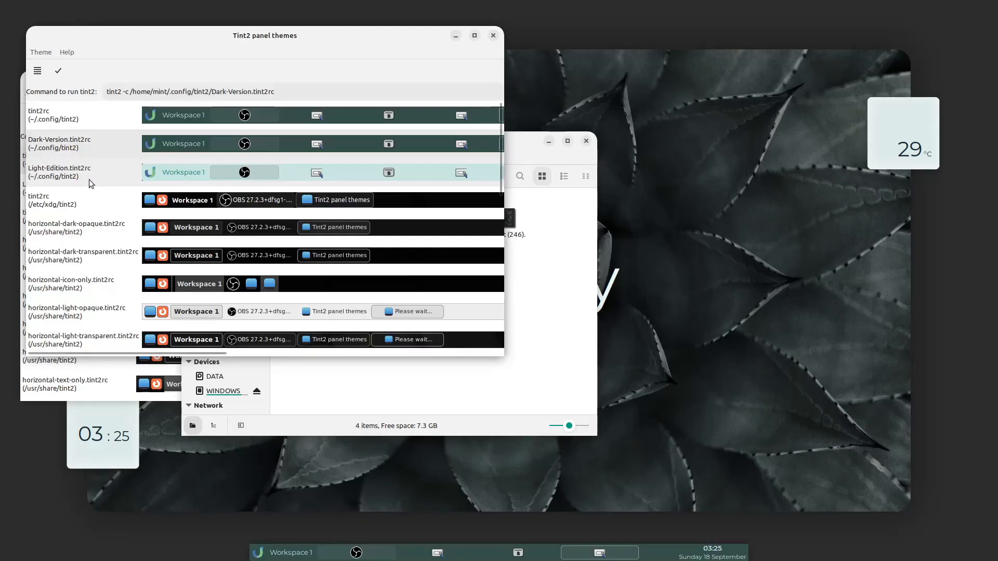
# Make the Light-Edition theme the default Tint2 theme
pyautogui.click(58, 71)
pyautogui.click(161, 236)
pyautogui.click(160, 180)
pyautogui.click(58, 71)
pyautogui.click(341, 237)
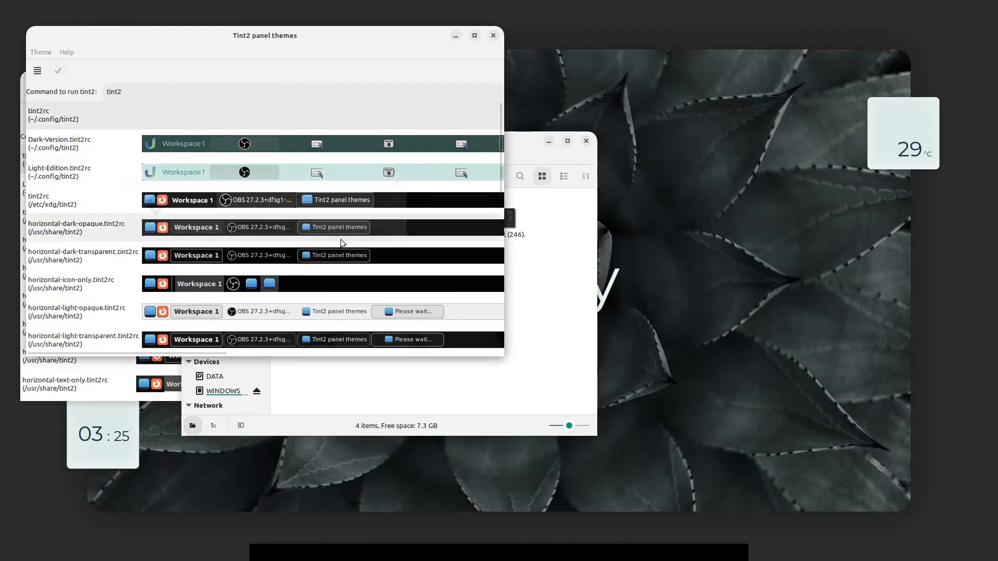
# Make Dark-Version the default Tint2 theme and close the Tint2 and Documents windows
pyautogui.click(83, 151)
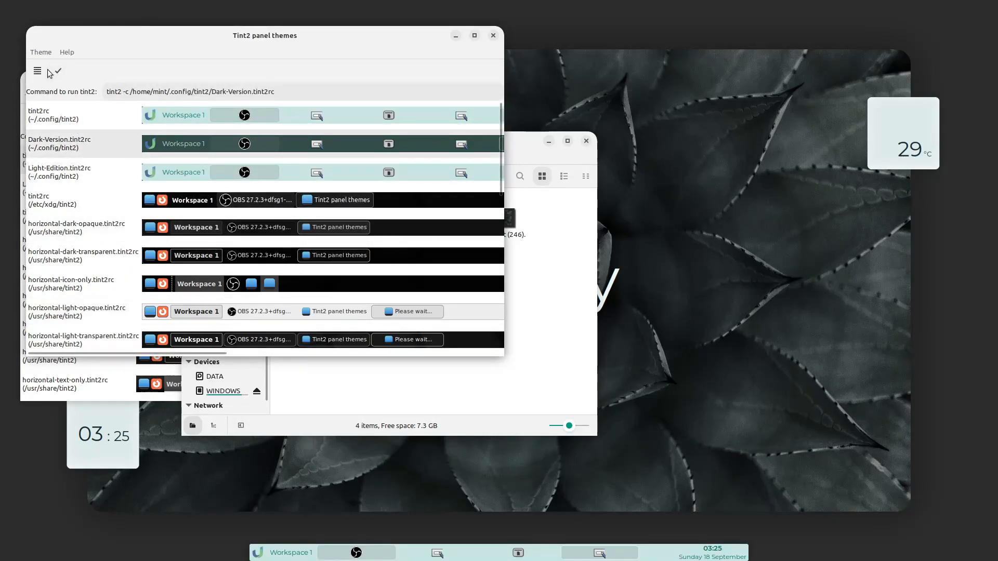
pyautogui.click(59, 71)
pyautogui.click(310, 235)
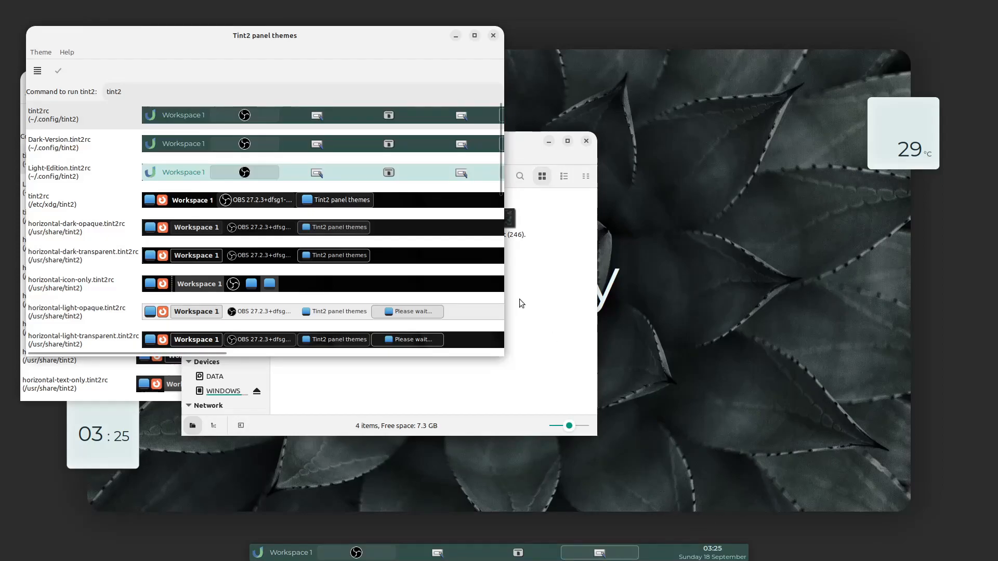
pyautogui.click(493, 35)
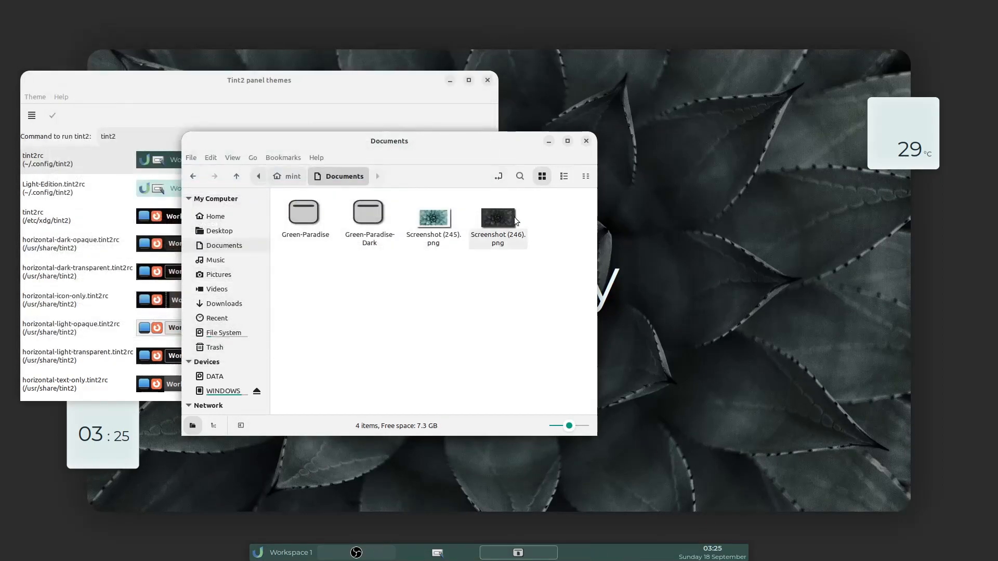
pyautogui.click(586, 141)
pyautogui.click(488, 80)
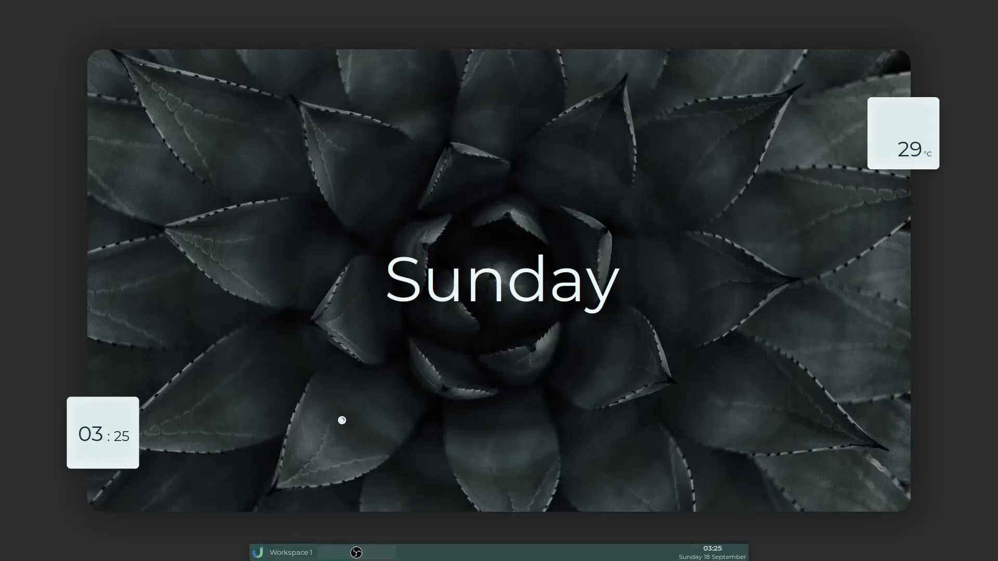
# Open the Themes settings and set the Applications theme to Jasper-Dark
pyautogui.write('theme')
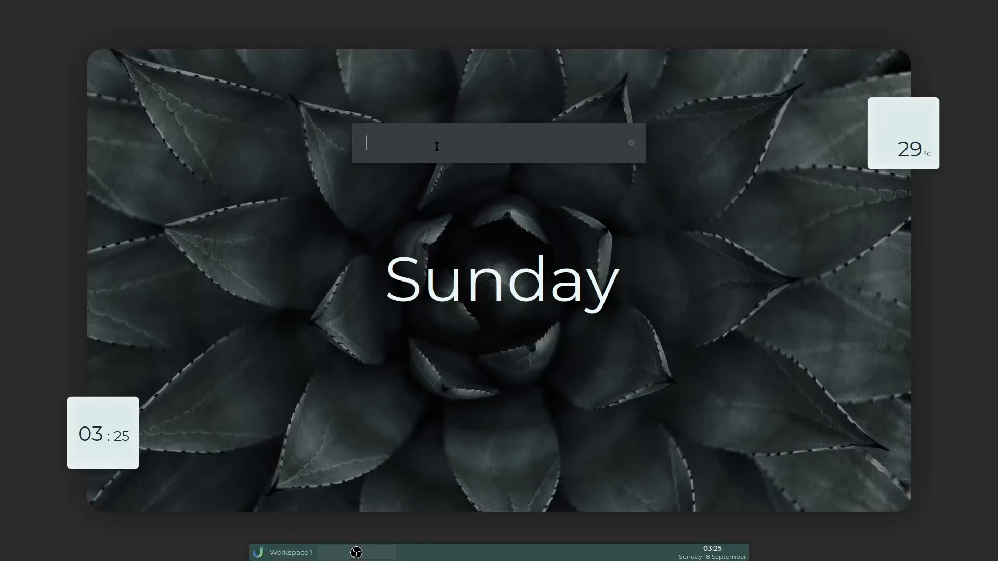
pyautogui.press('Return')
pyautogui.click(520, 147)
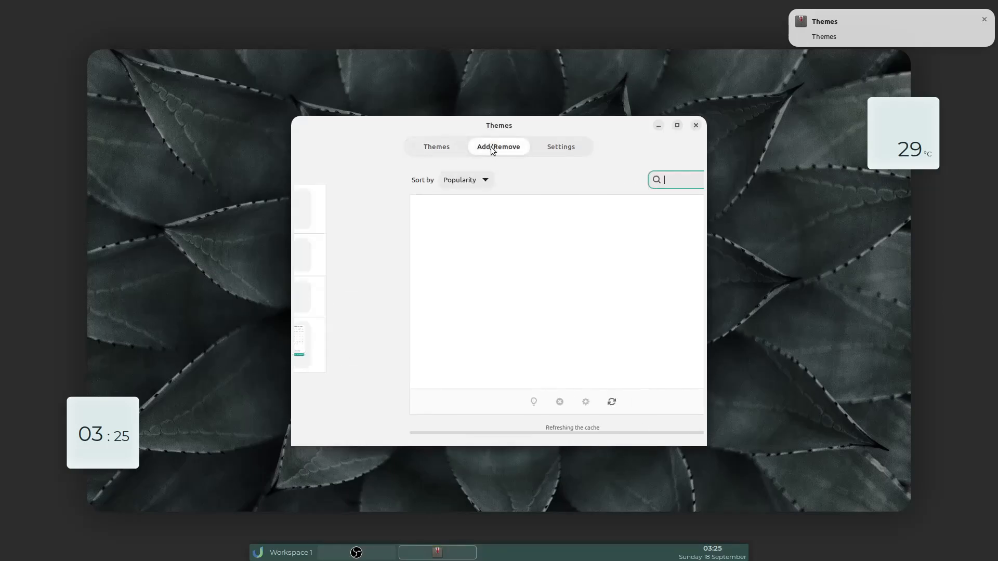
pyautogui.click(437, 147)
pyautogui.click(600, 204)
pyautogui.click(593, 205)
pyautogui.click(582, 254)
pyautogui.click(894, 128)
pyautogui.moveTo(573, 129); pyautogui.dragTo(335, 104)
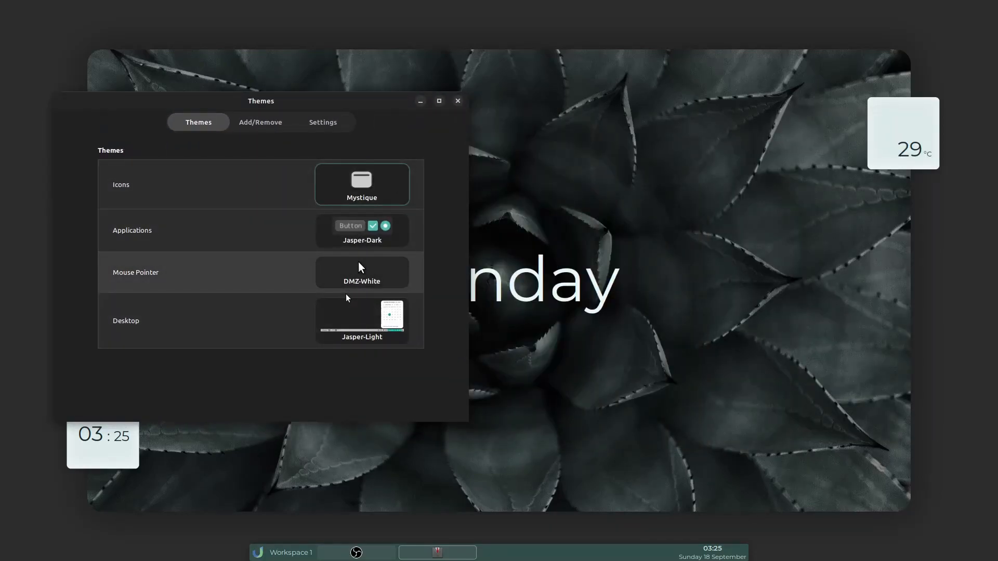
# Set the Desktop theme to Jasper-Dark and close the Themes settings
pyautogui.click(349, 323)
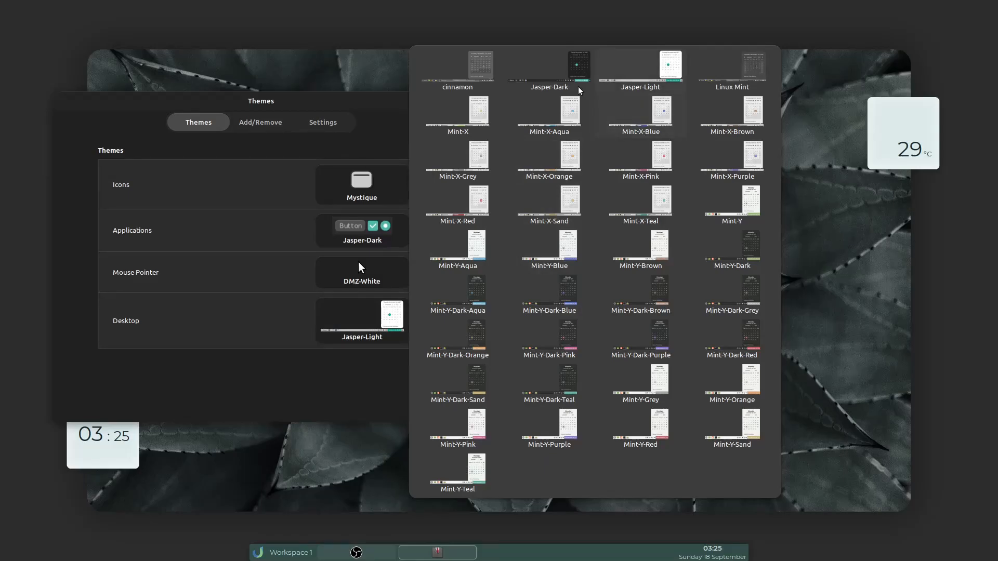
pyautogui.click(574, 67)
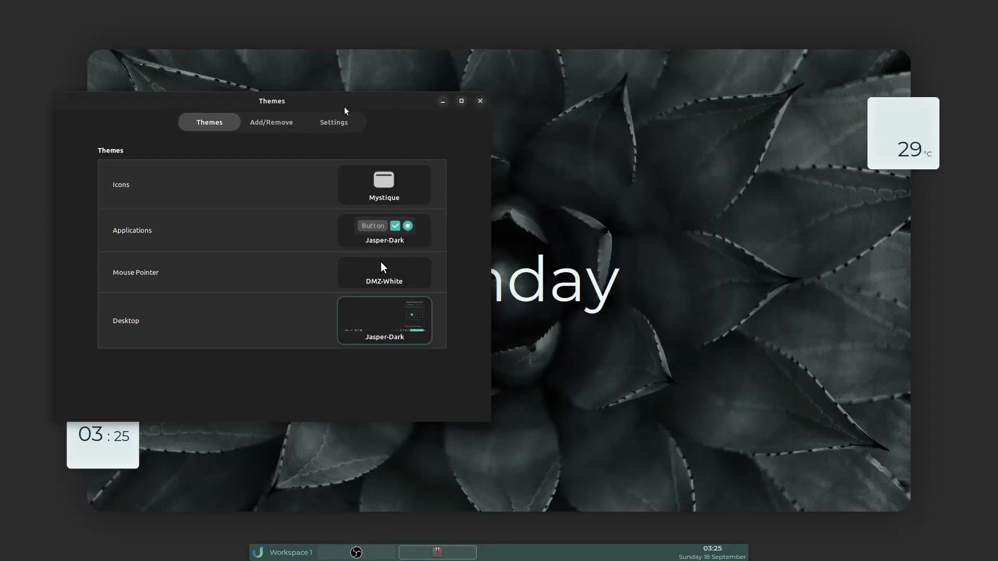
pyautogui.moveTo(345, 107); pyautogui.dragTo(445, 98)
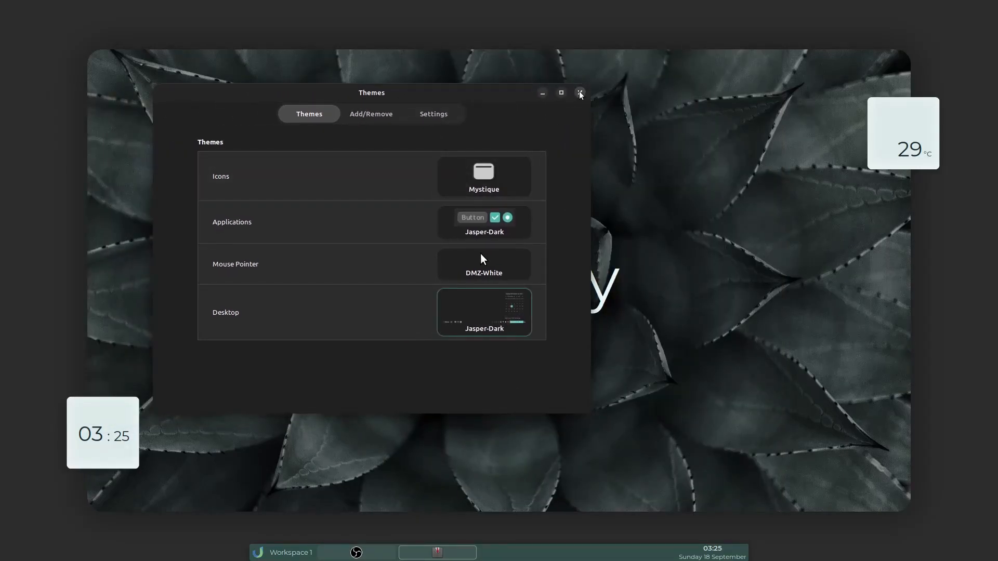
pyautogui.click(580, 93)
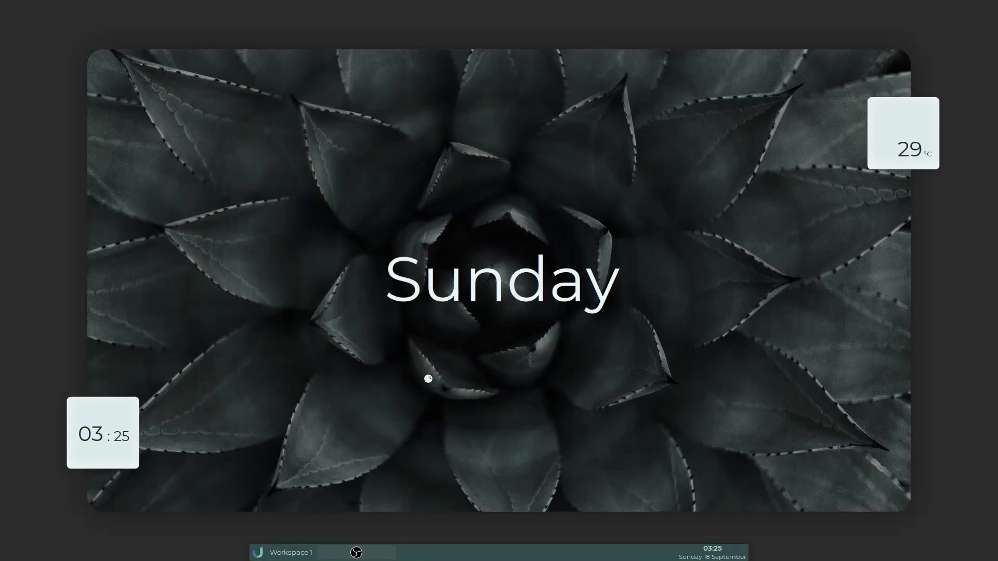
# Open the Green-Paradise-Dark folder inside .config/conky in the file manager
pyautogui.write('file')
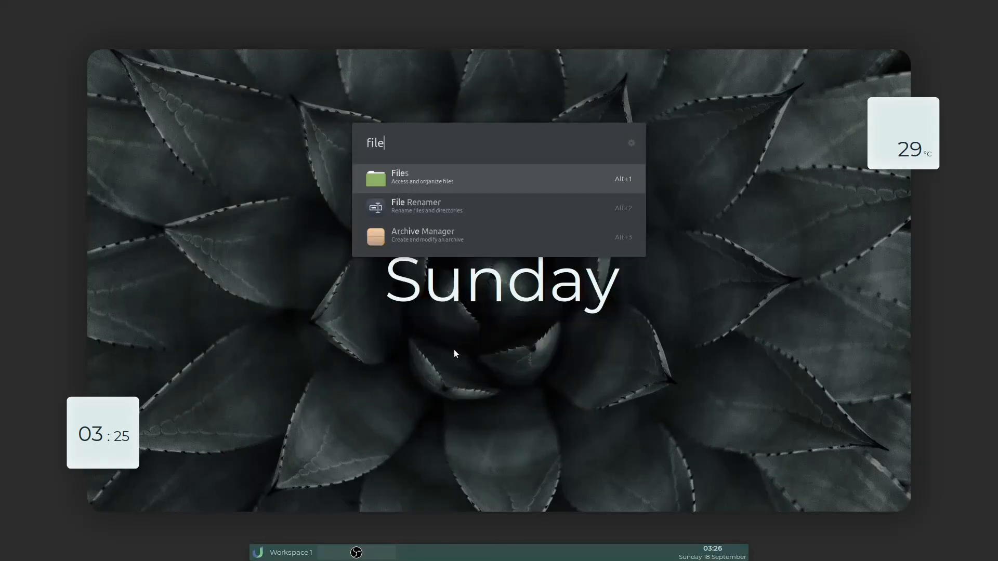
pyautogui.press('Return')
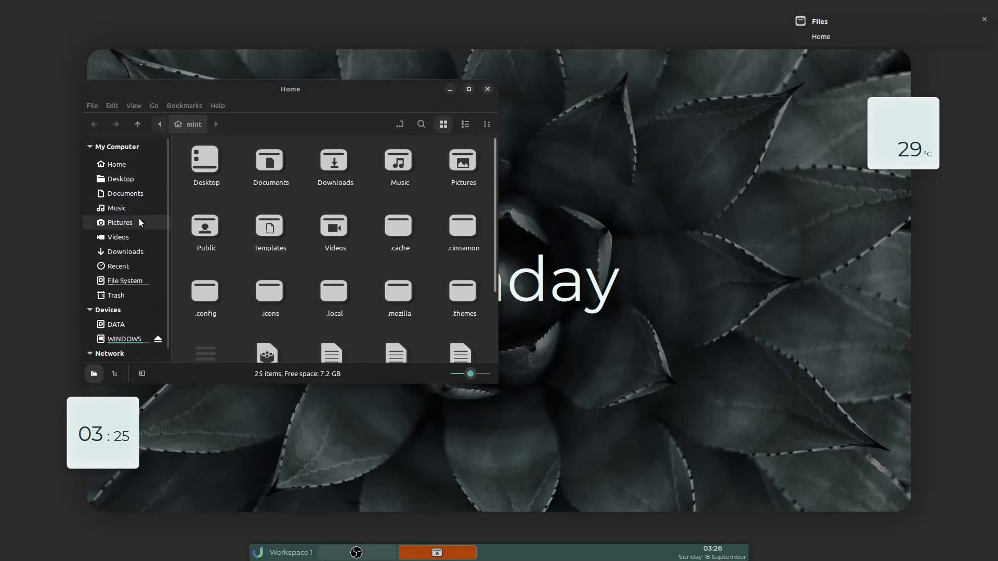
pyautogui.moveTo(177, 98); pyautogui.dragTo(254, 83)
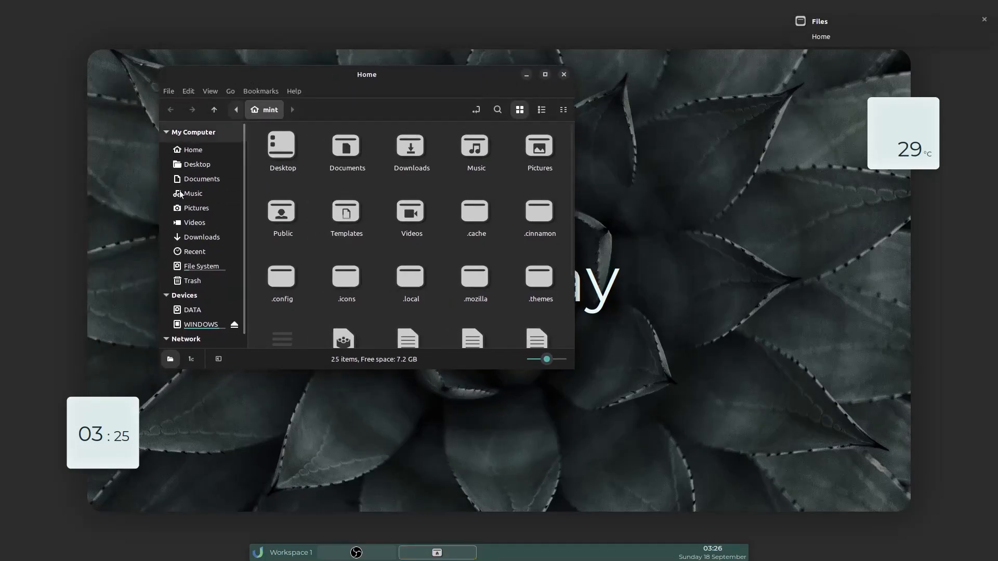
pyautogui.click(206, 181)
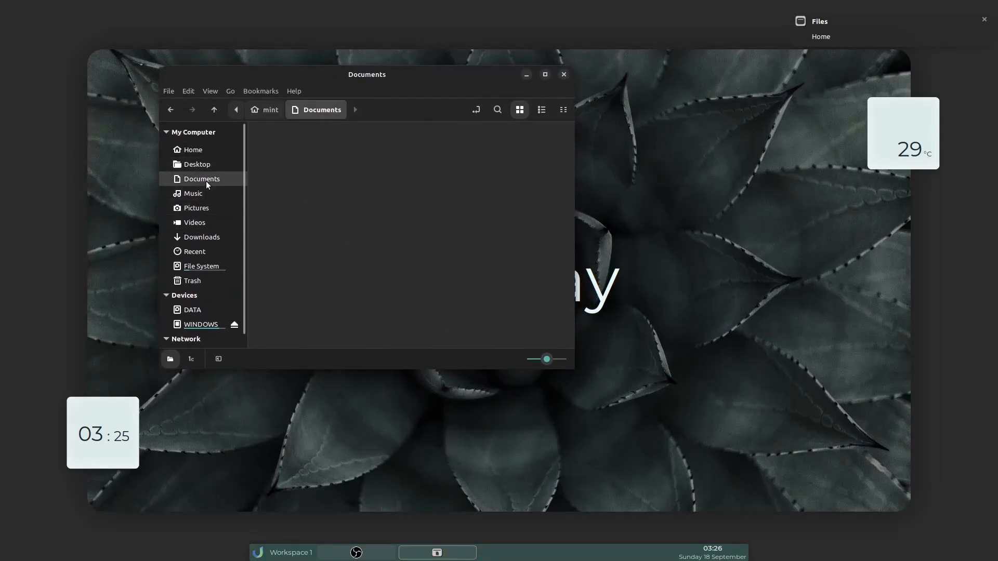
pyautogui.click(207, 150)
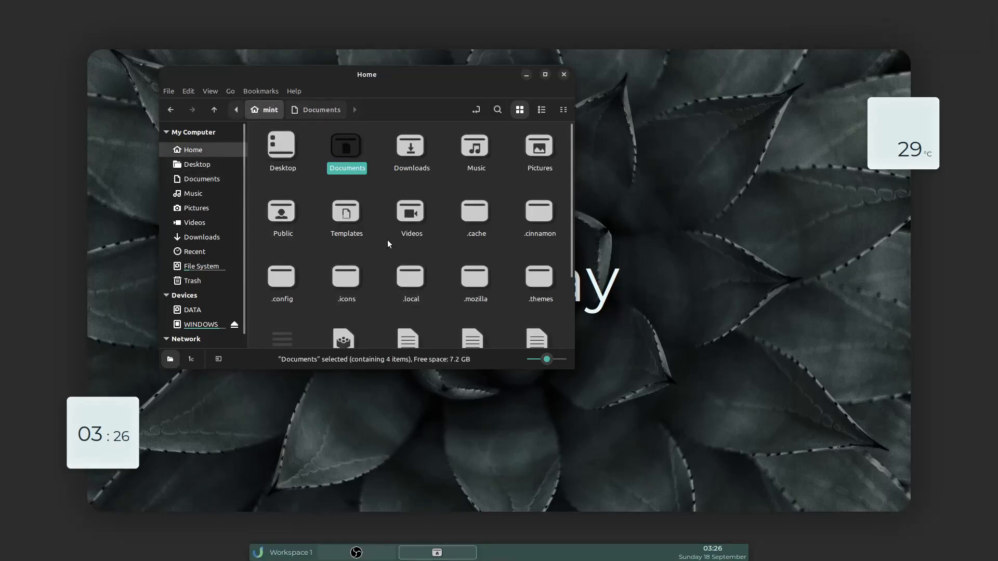
pyautogui.click(284, 283)
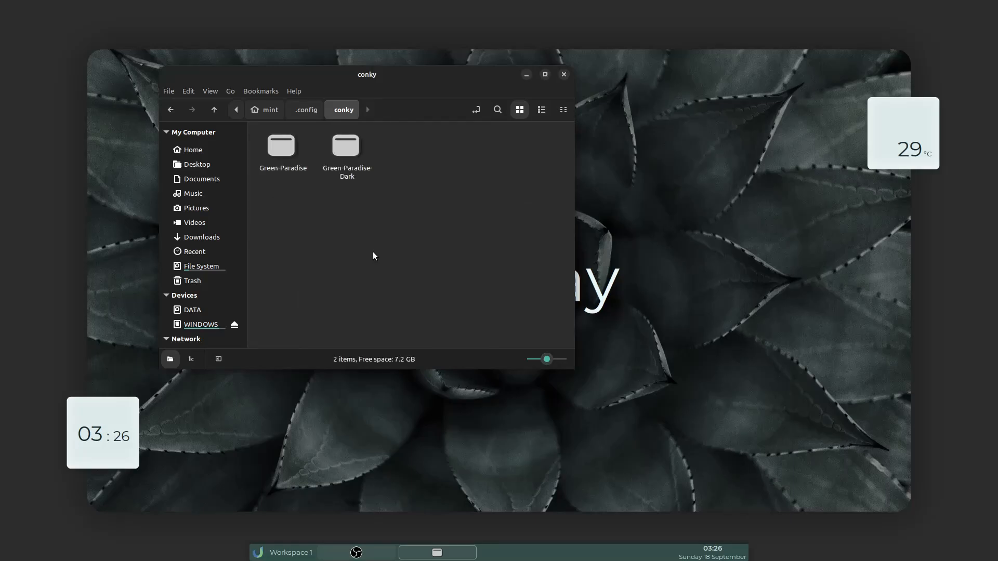
pyautogui.click(359, 168)
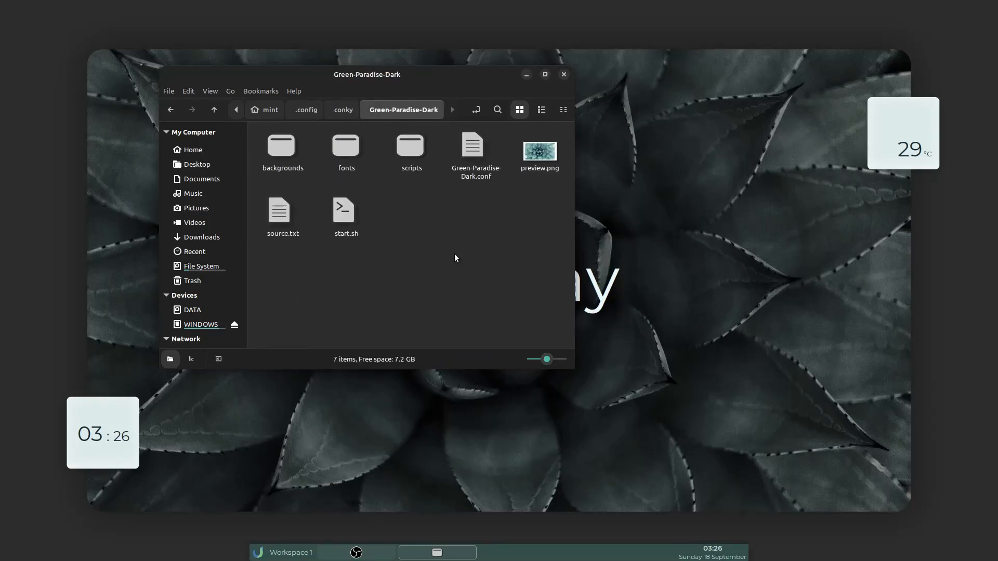
# Run ./start.sh from a terminal in the Green-Paradise-Dark folder, then exit the terminal and close the folder window
pyautogui.rightClick(404, 258)
pyautogui.click(427, 297)
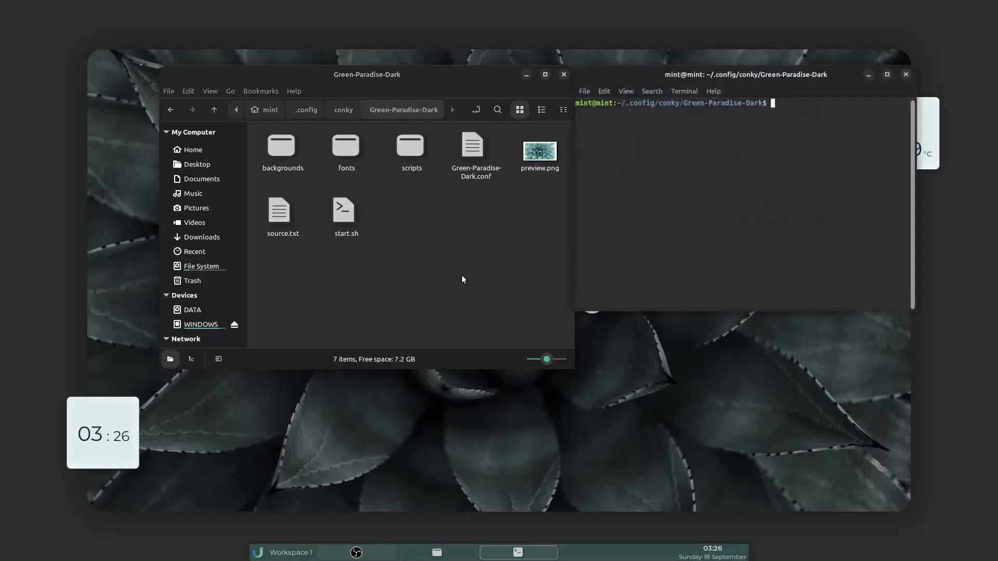
pyautogui.write('./start,sh')
pyautogui.press('Return')
pyautogui.write('exit')
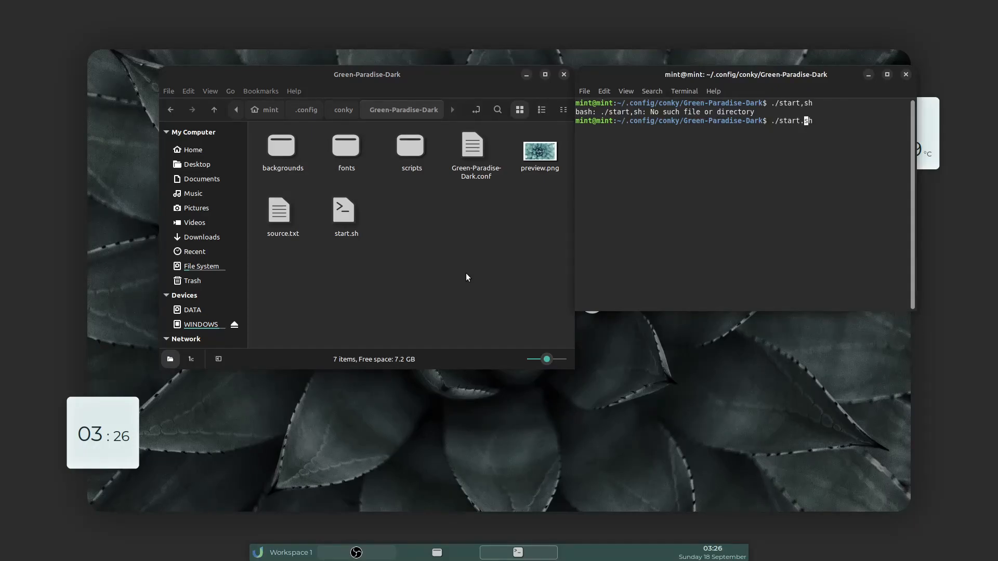
pyautogui.press('Return')
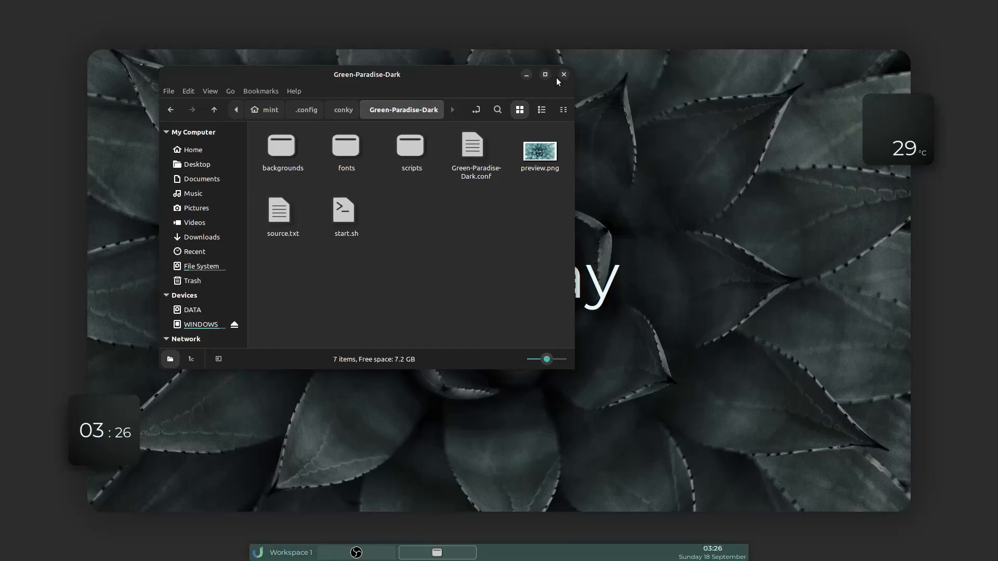
pyautogui.click(563, 74)
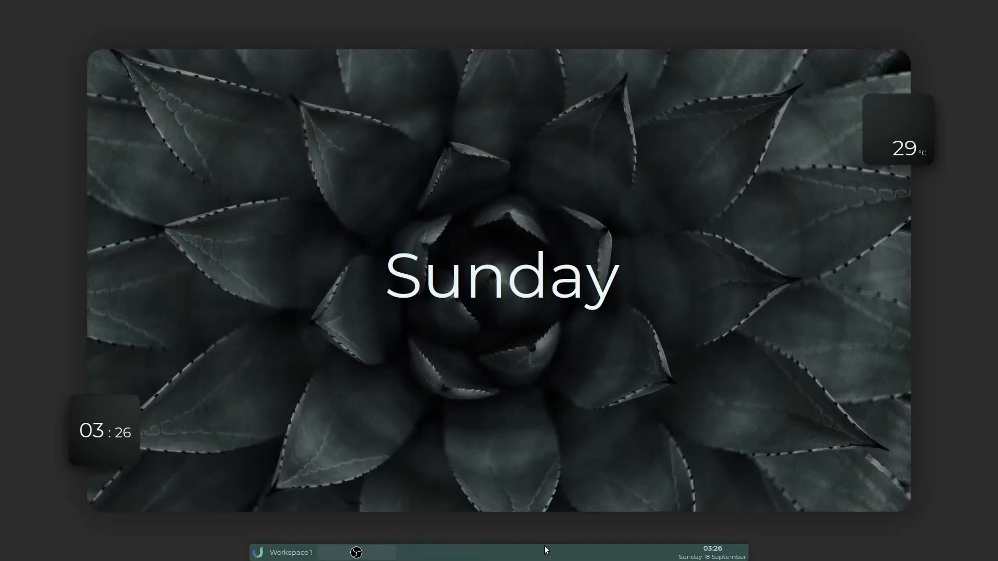
# Launch Tint2 Settings through the application launcher
pyautogui.click(256, 554)
pyautogui.write('ti')
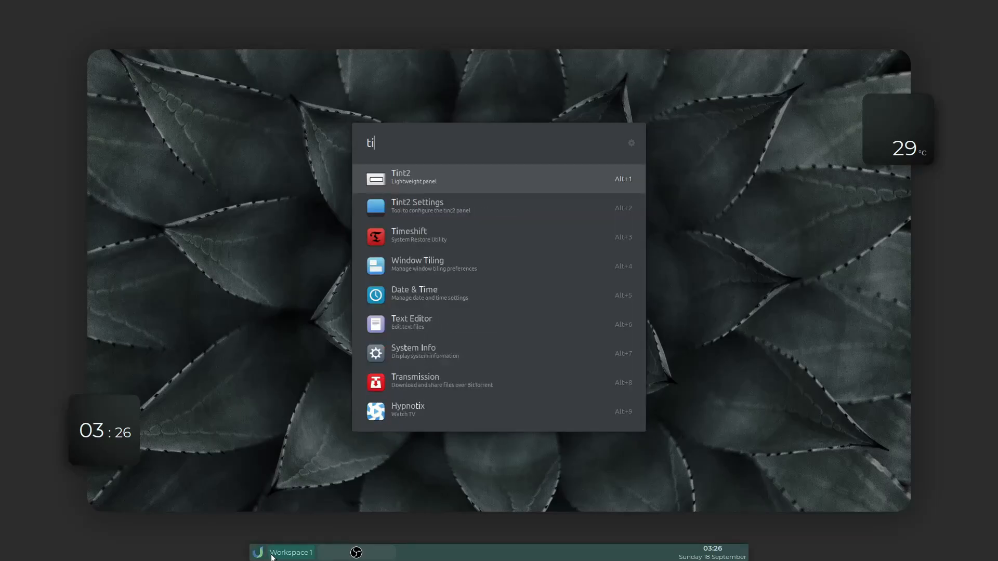
pyautogui.click(280, 556)
pyautogui.click(259, 554)
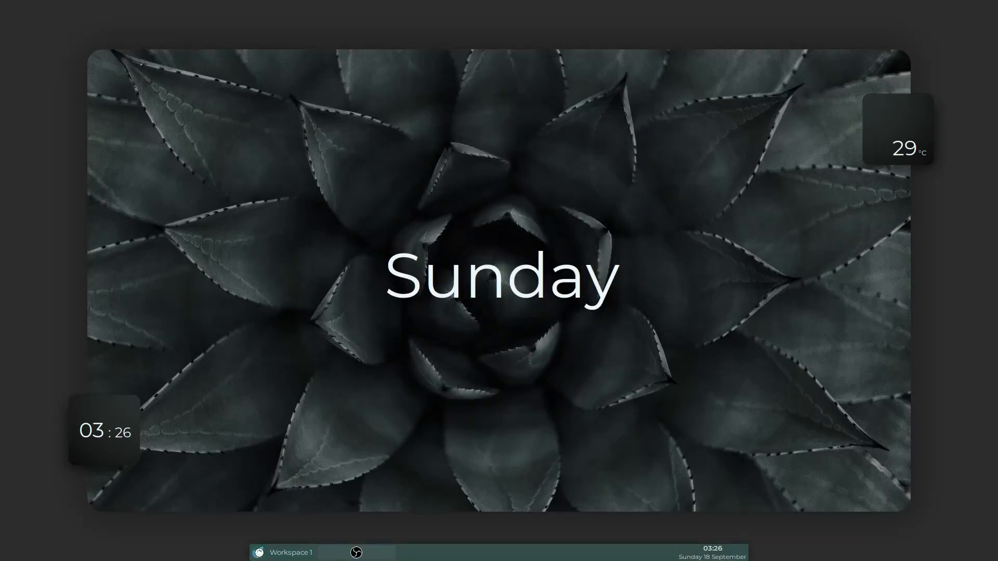
pyautogui.write('tin')
pyautogui.press('Down')
pyautogui.press('Return')
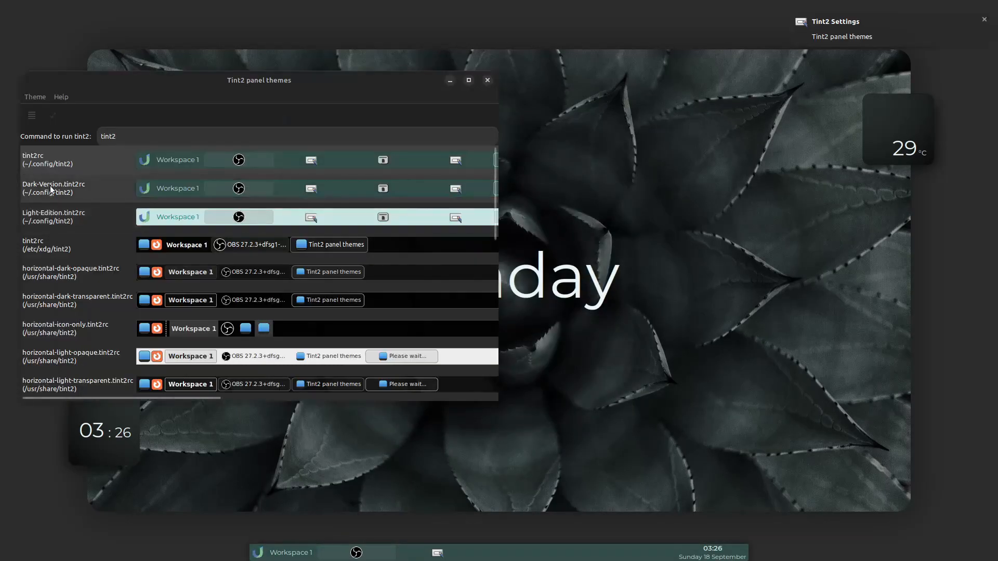
# Change the fill color of the Dark-Version theme's main panel background to a very dark green
pyautogui.doubleClick(86, 187)
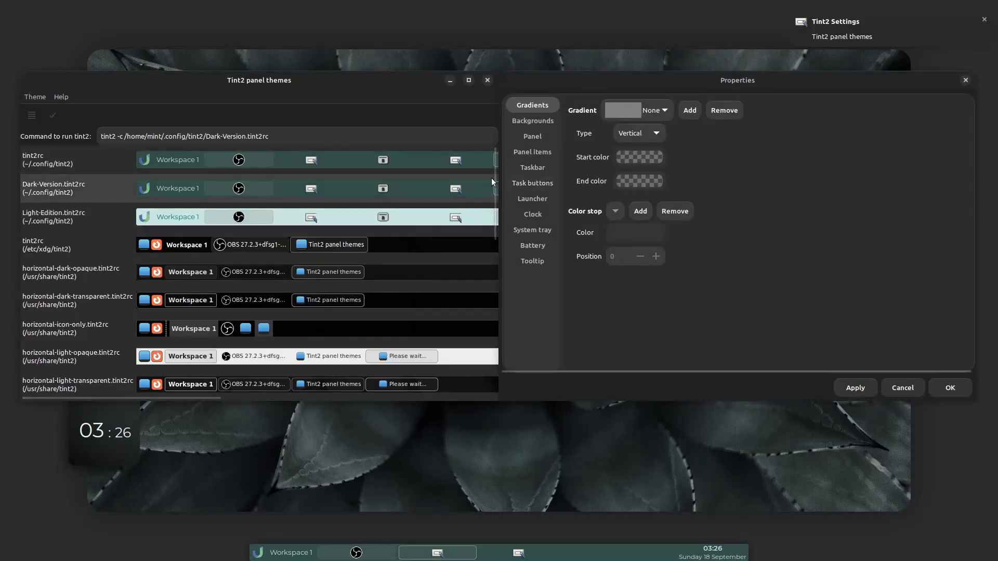
pyautogui.click(527, 121)
pyautogui.scroll(2, 632, 120)
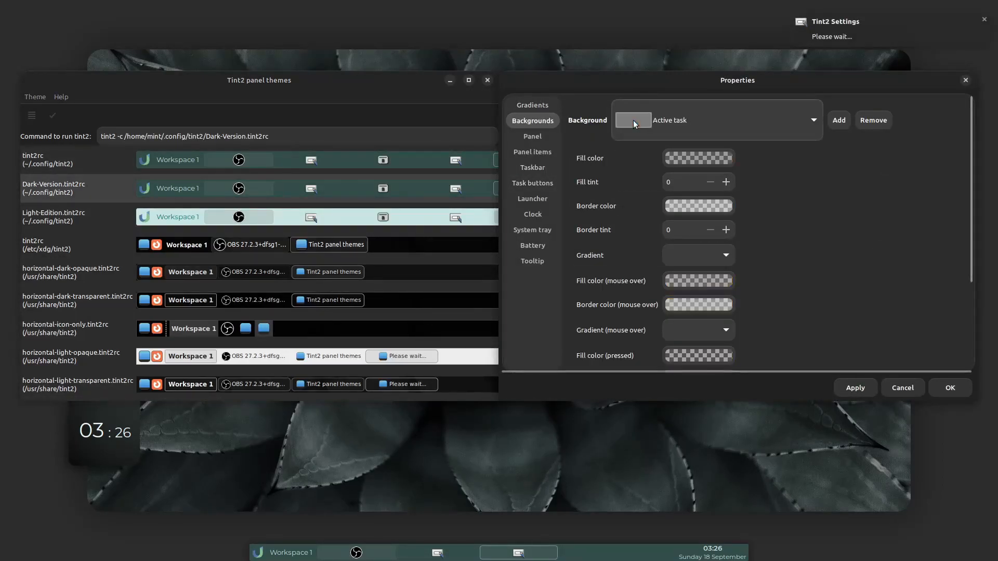
pyautogui.click(691, 158)
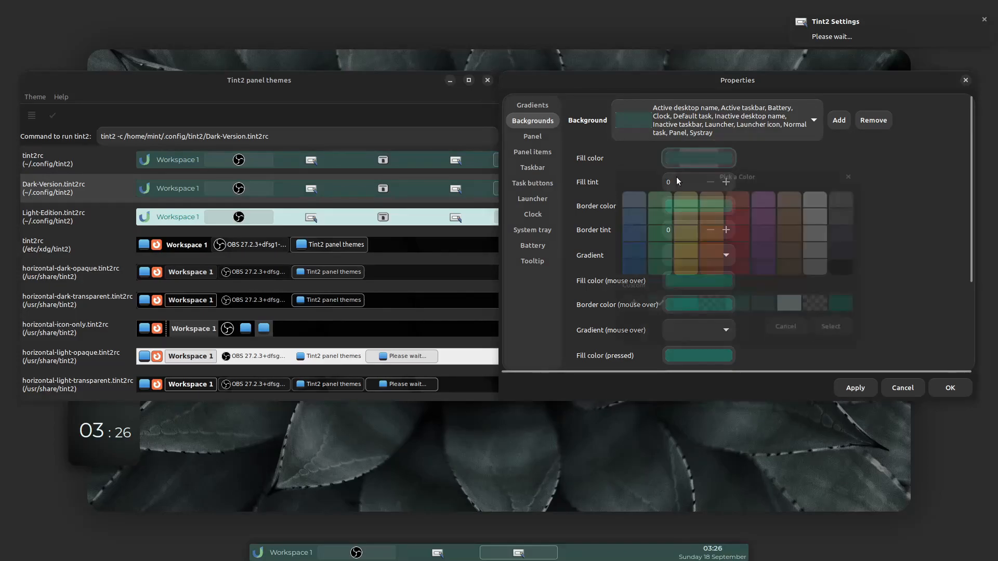
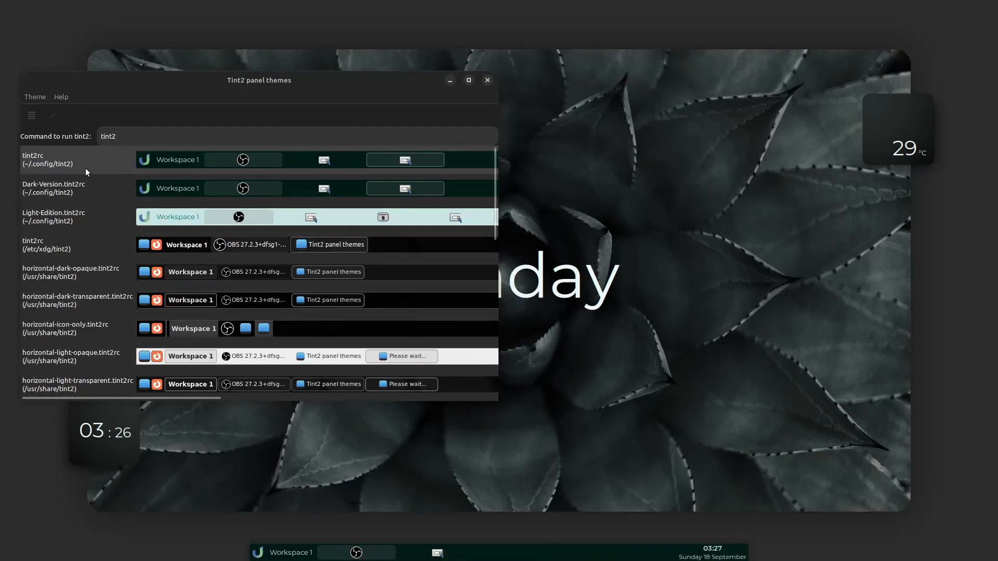
# Set the Dark-Version panel's position to the top center of the screen and apply it
pyautogui.doubleClick(87, 181)
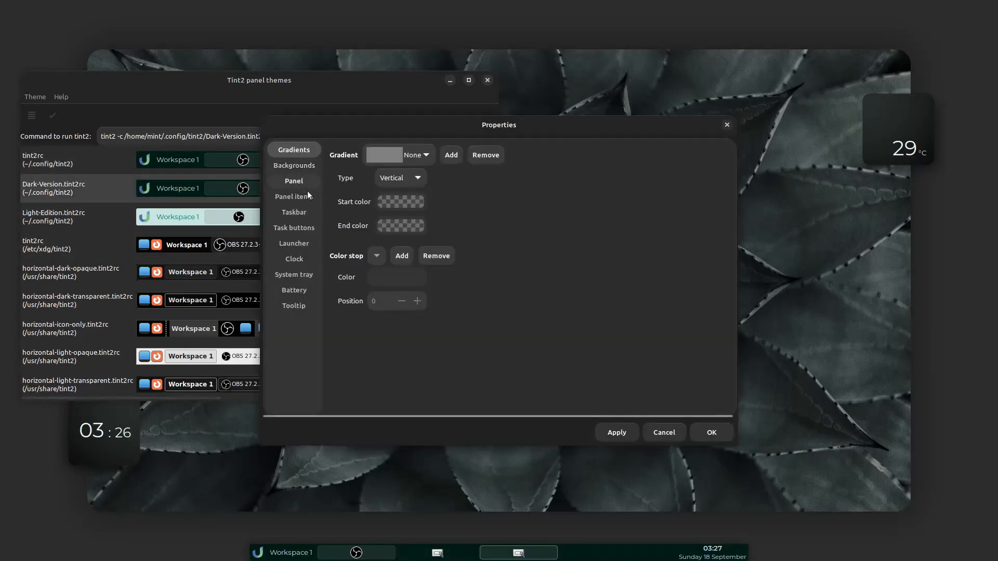
pyautogui.click(307, 183)
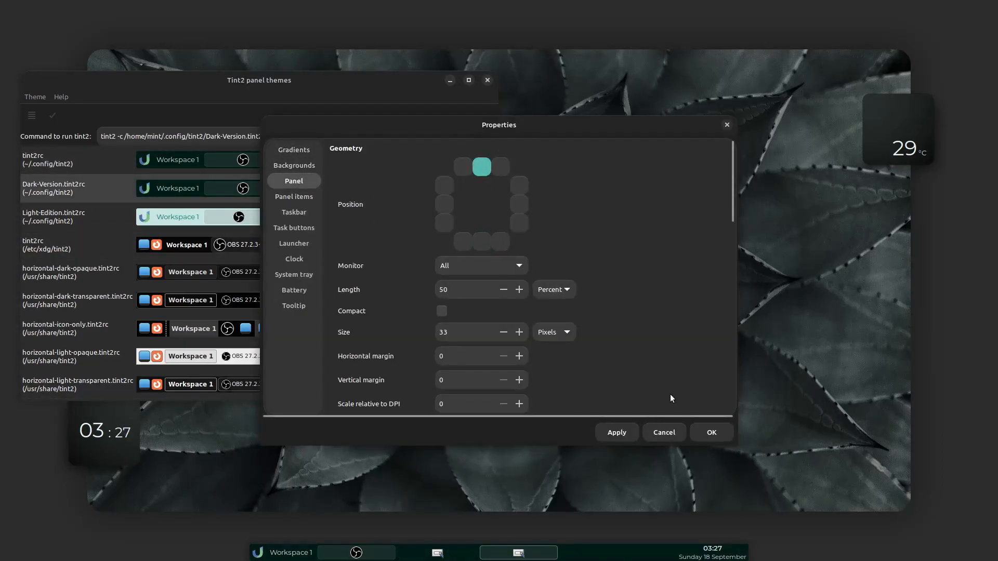
pyautogui.click(609, 431)
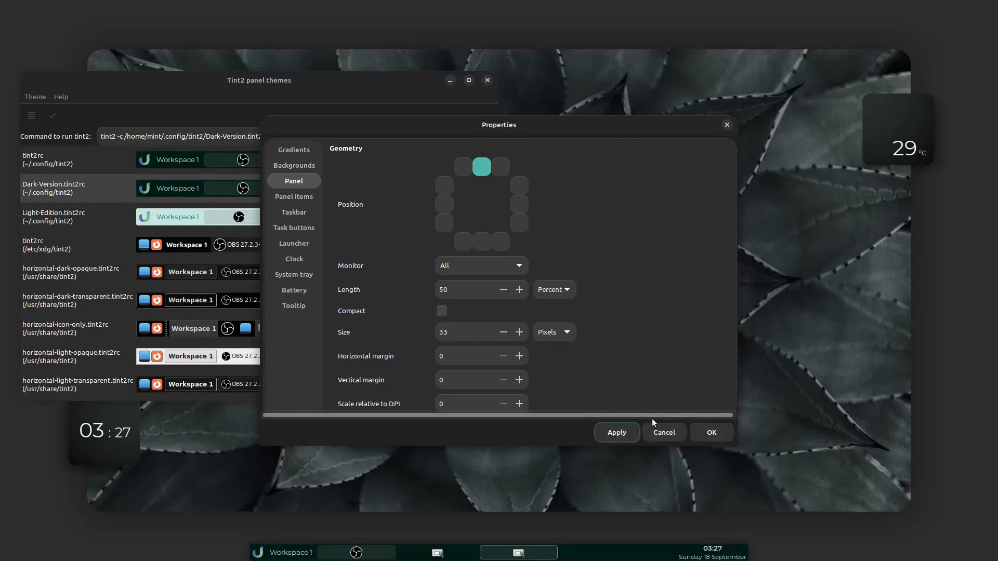
pyautogui.click(711, 432)
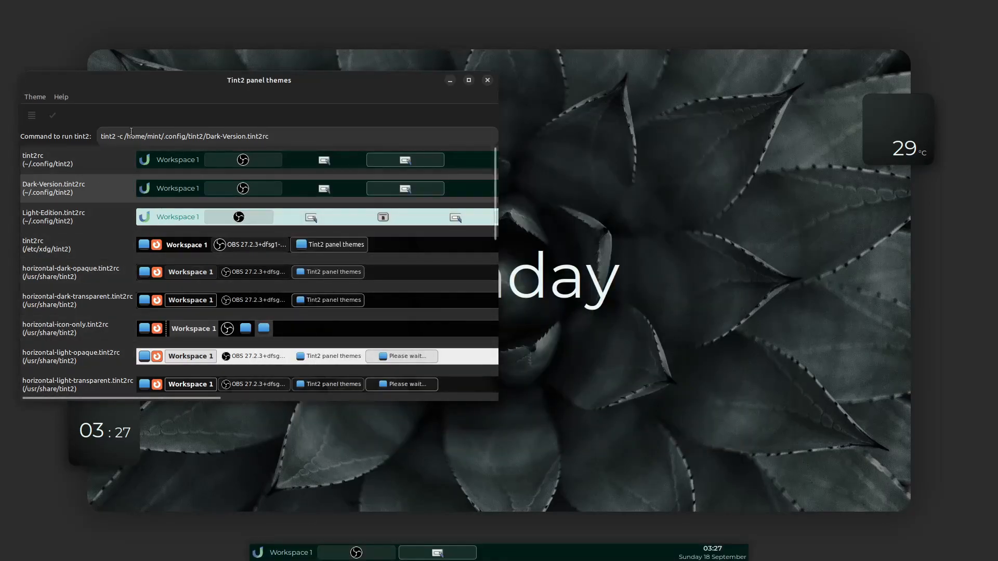
# Make the edited Dark-Version theme the default Tint2 theme and close the Tint2 settings
pyautogui.click(54, 114)
pyautogui.click(323, 281)
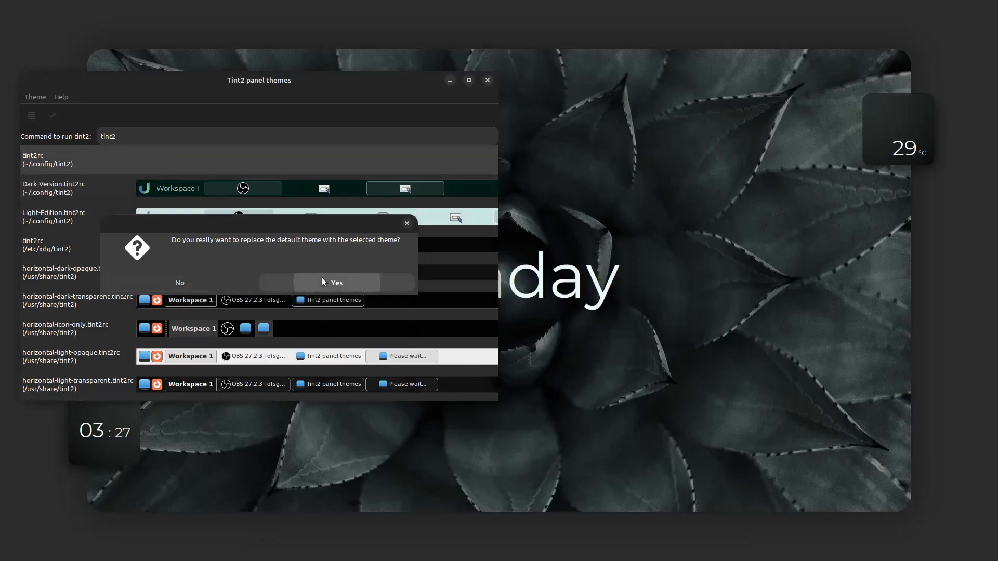
pyautogui.moveTo(309, 107); pyautogui.dragTo(456, 140)
pyautogui.click(637, 115)
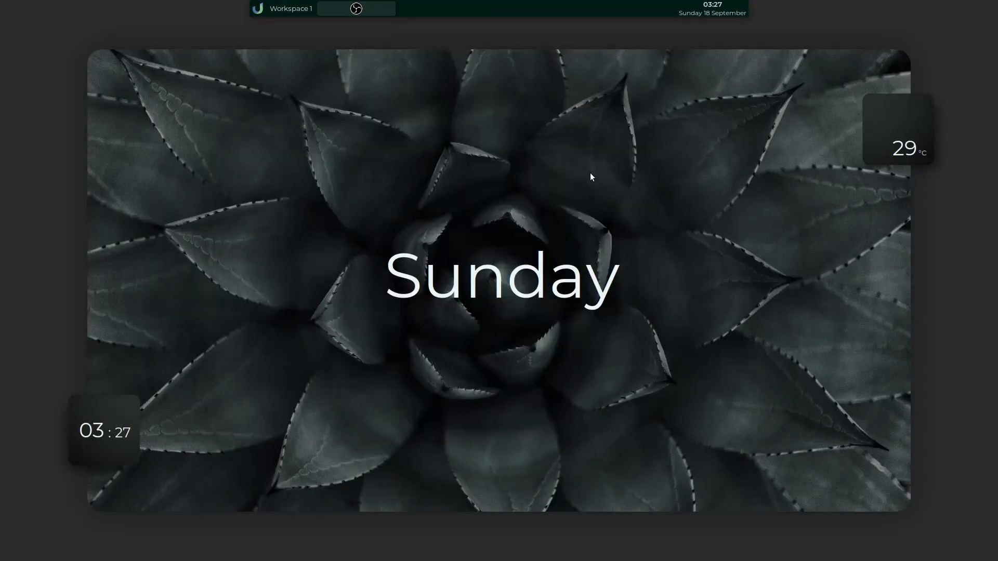
# Open a terminal and disable the use of system theme colors in its profile preferences
pyautogui.hotkey('ctrl', 'alt', 't')
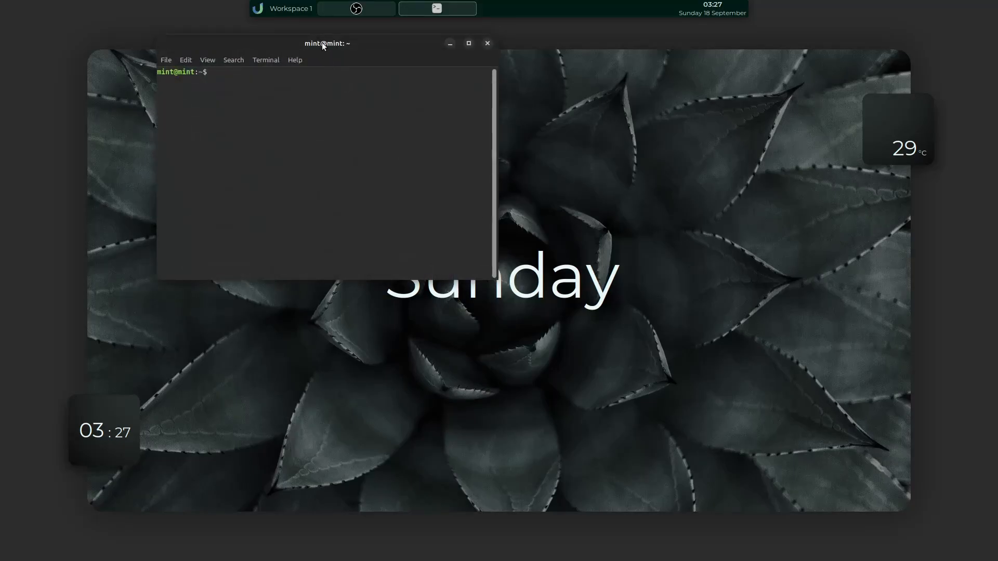
pyautogui.moveTo(322, 45); pyautogui.dragTo(485, 121)
pyautogui.click(426, 136)
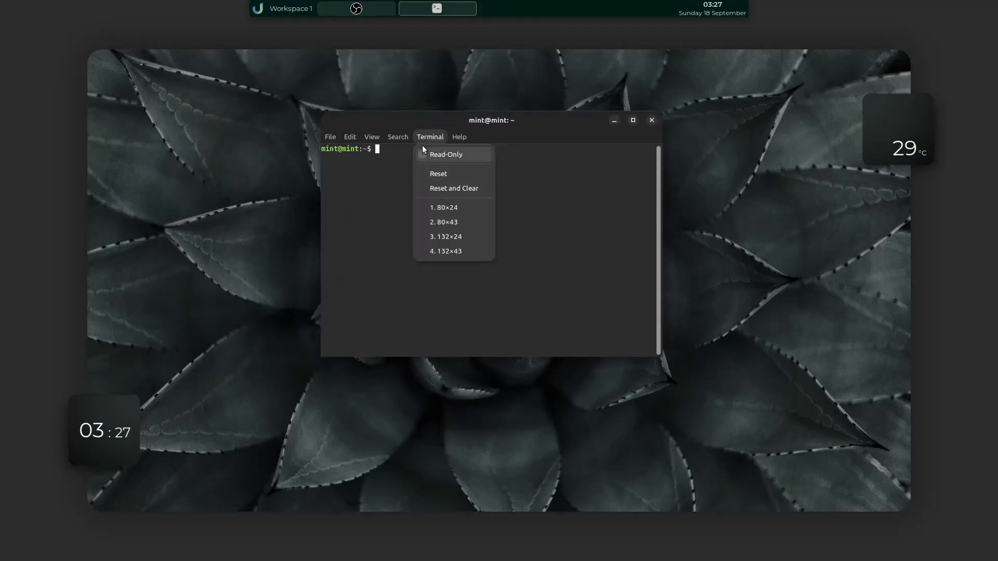
pyautogui.rightClick(345, 214)
pyautogui.click(386, 336)
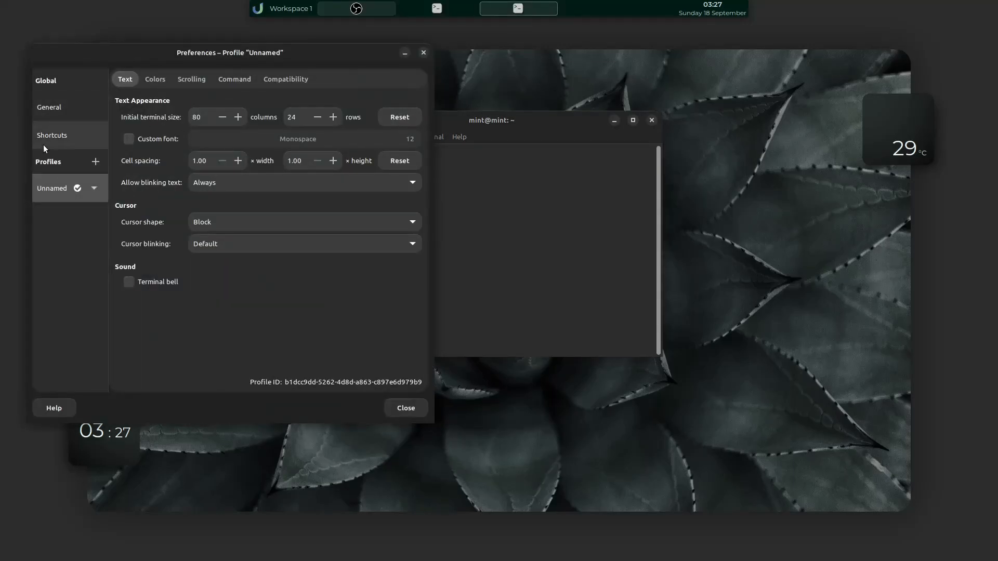
pyautogui.click(156, 82)
pyautogui.click(129, 116)
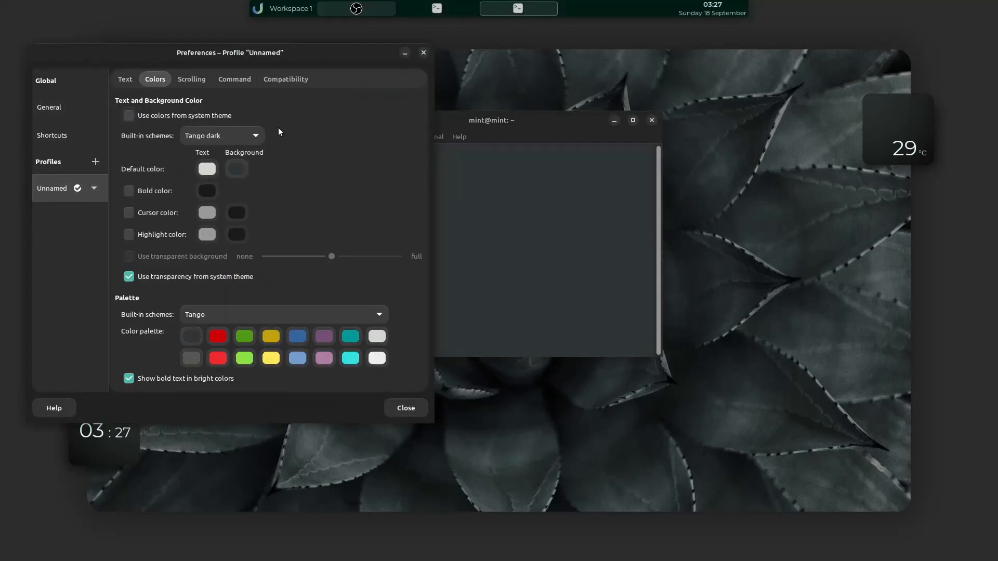
# Try a light built-in color scheme for the terminal profile and set the scheme back to Tango dark
pyautogui.moveTo(248, 52); pyautogui.dragTo(244, 284)
pyautogui.click(204, 204)
pyautogui.click(204, 203)
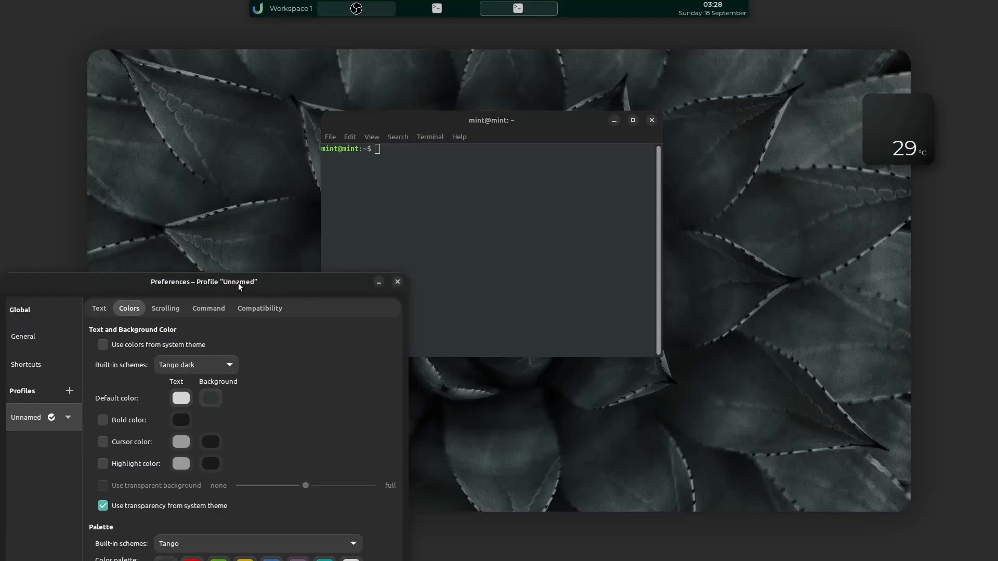
pyautogui.click(225, 360)
pyautogui.click(227, 369)
pyautogui.click(225, 366)
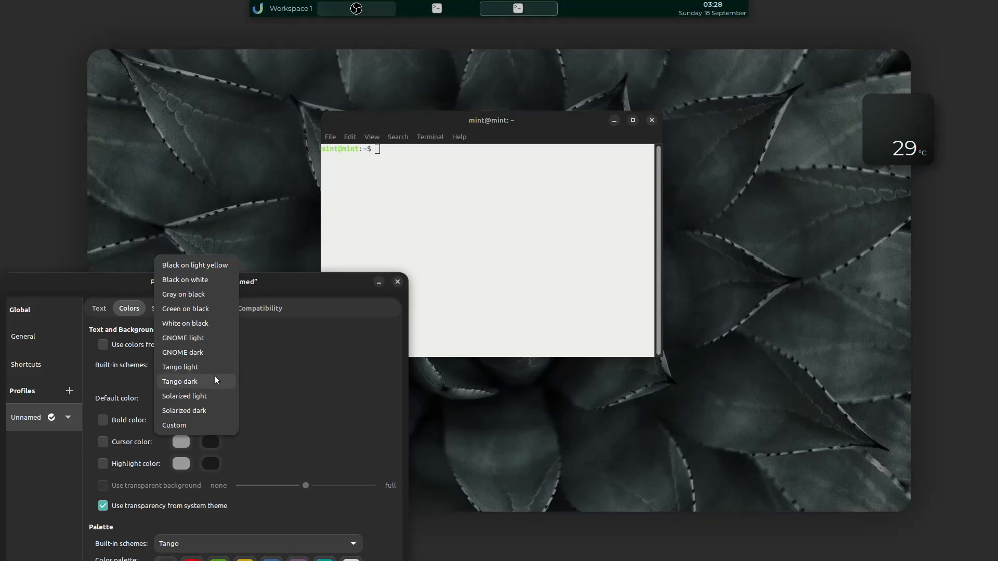
pyautogui.click(216, 377)
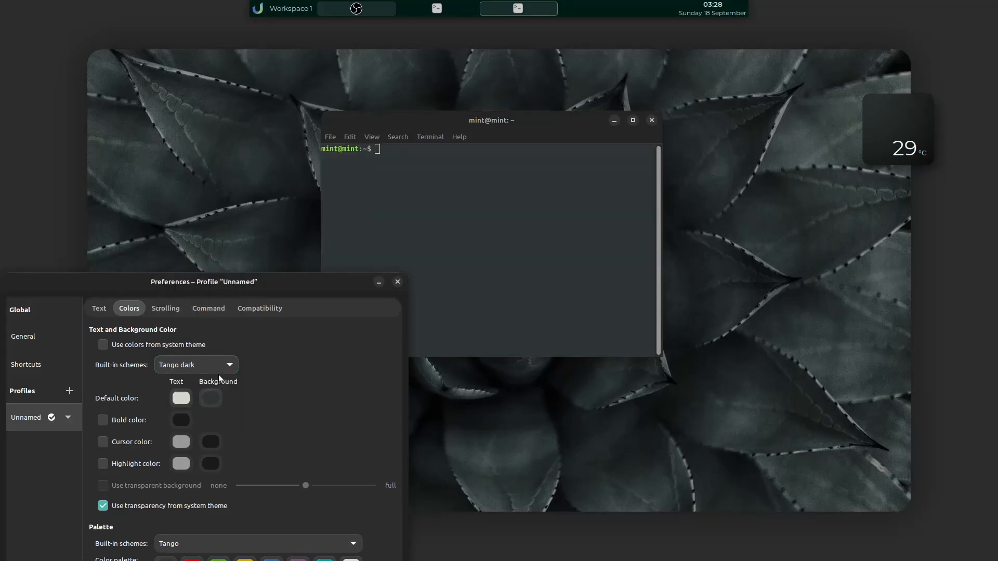
# Close the profile preferences and the terminal window
pyautogui.click(397, 282)
pyautogui.moveTo(490, 117); pyautogui.dragTo(245, 88)
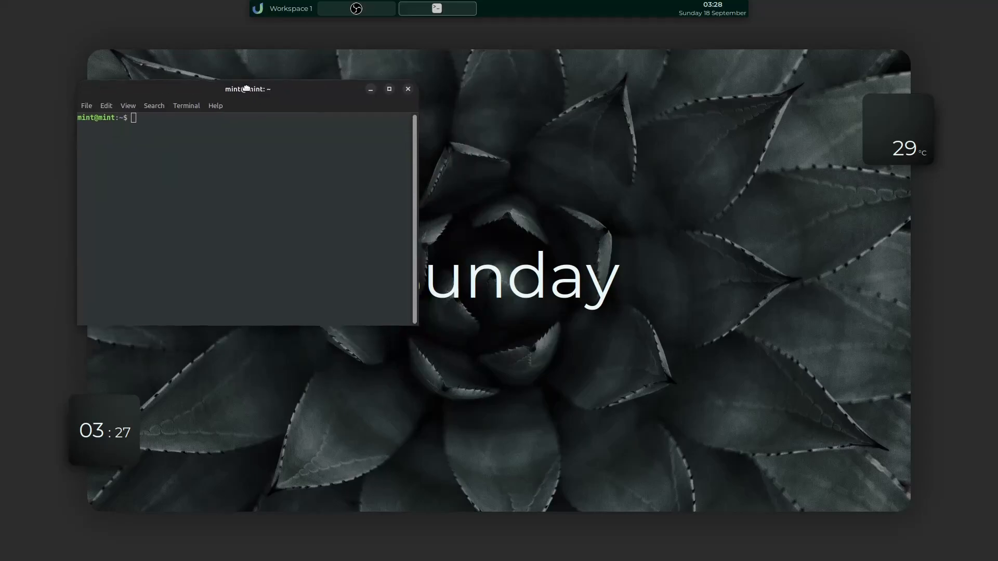
pyautogui.hotkey('alt', 'F4')
# Browse the home folder to .config/conky/Green-Paradise-Dark/scripts in the file manager
pyautogui.click(261, 10)
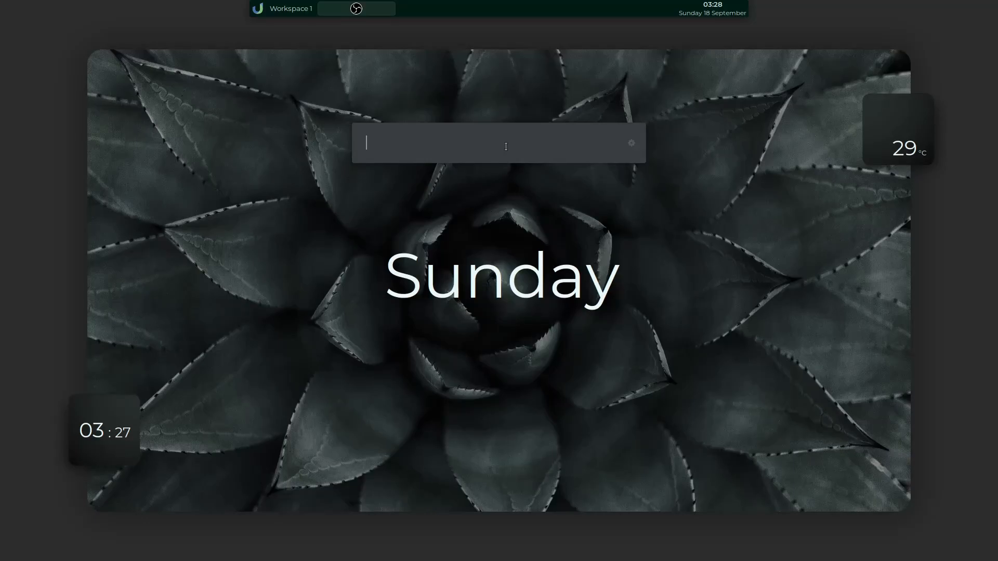
pyautogui.press('super+e')
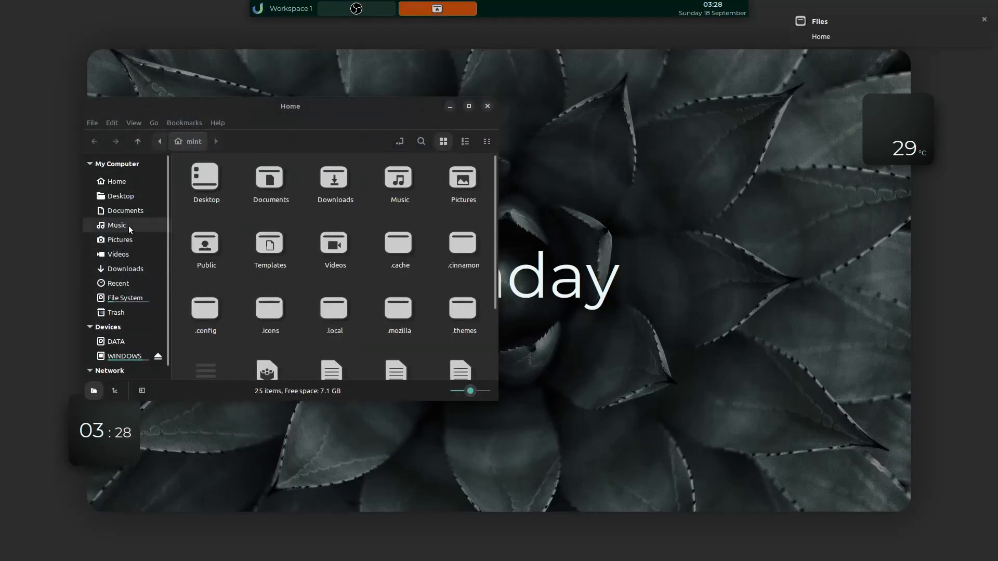
pyautogui.doubleClick(208, 323)
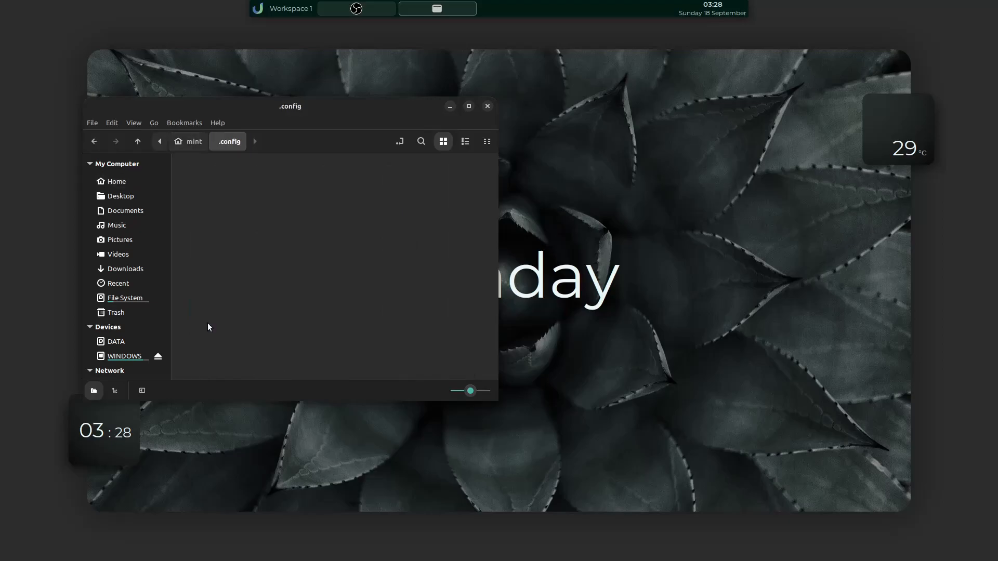
pyautogui.doubleClick(404, 187)
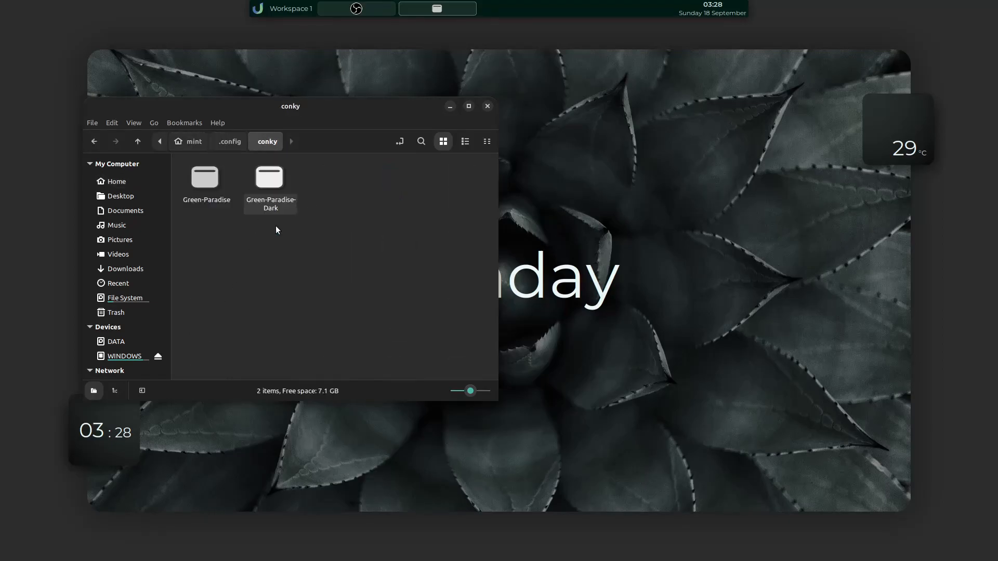
pyautogui.doubleClick(258, 198)
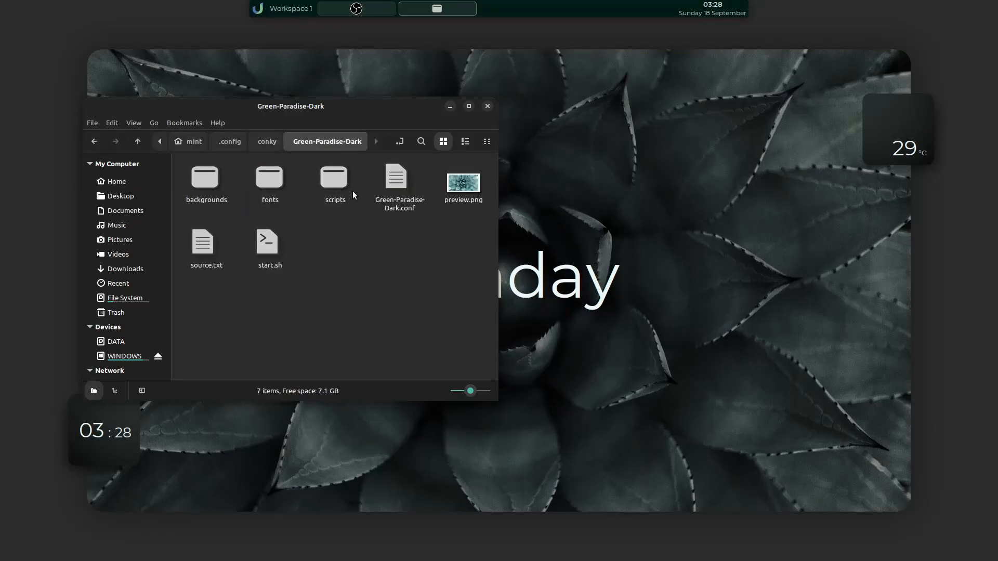
pyautogui.doubleClick(335, 179)
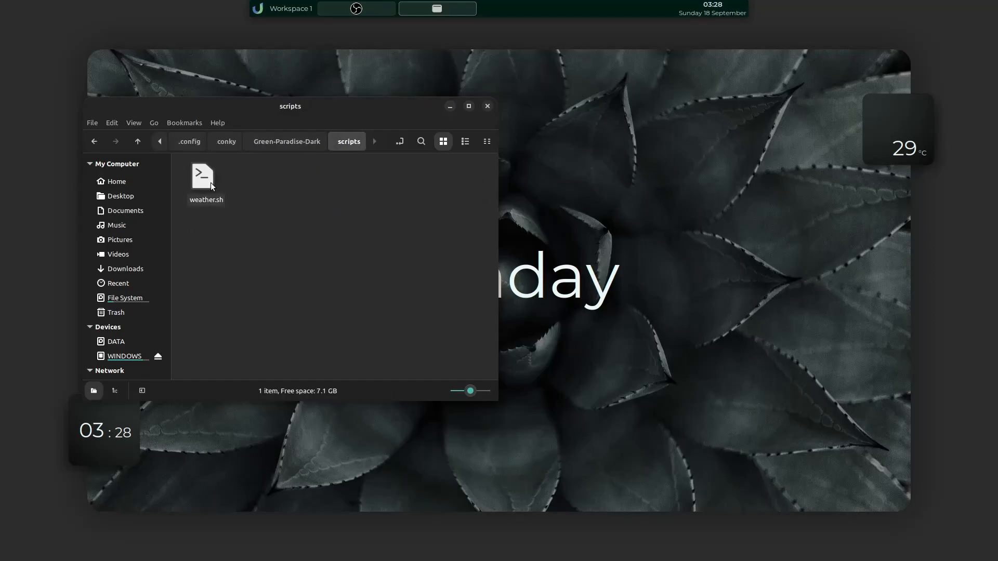
# Display the contents of weather.sh in the text editor and move its window over the file manager
pyautogui.doubleClick(211, 182)
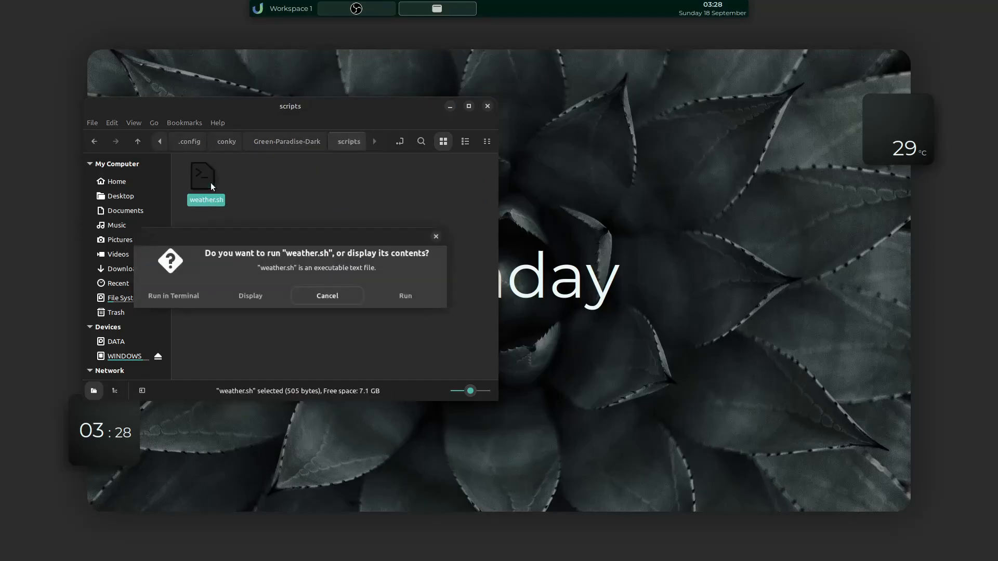
pyautogui.click(218, 297)
pyautogui.moveTo(557, 102); pyautogui.dragTo(298, 126)
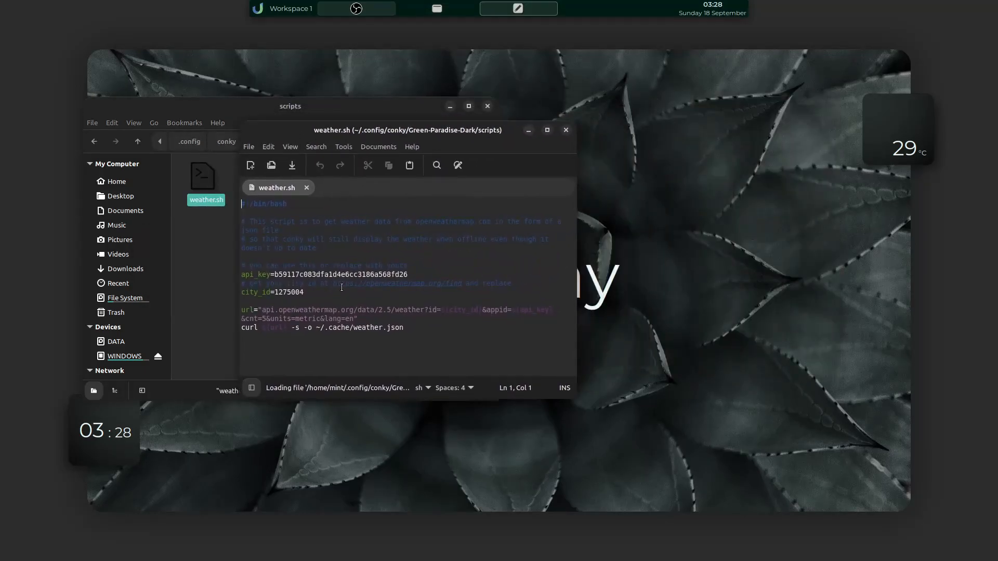
# Examine the API key and city_id lines in the weather script and the comments explaining how to replace them
pyautogui.moveTo(308, 256)
pyautogui.mouseDown()
pyautogui.moveTo(318, 284)
pyautogui.moveTo(312, 260)
pyautogui.mouseUp()
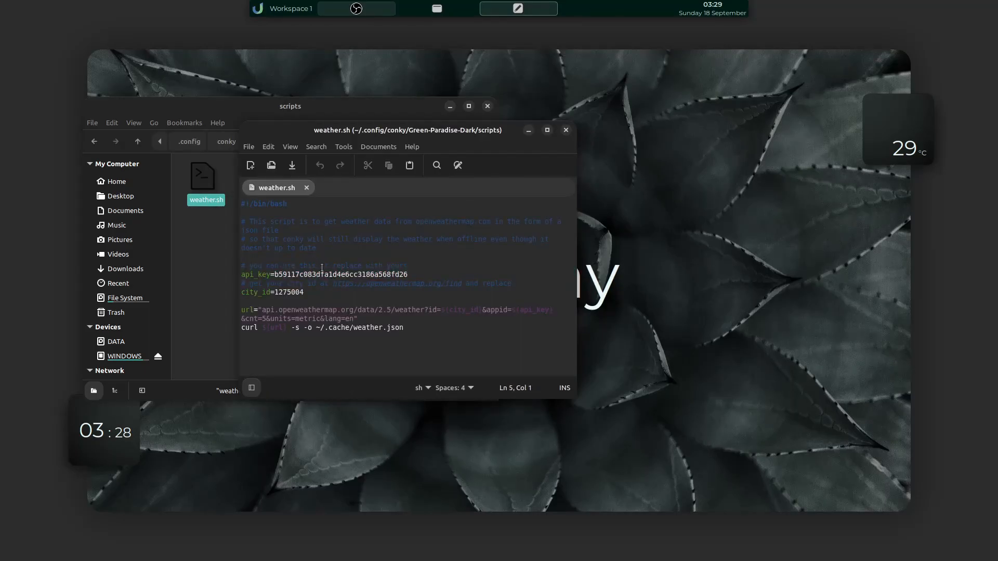
pyautogui.click(267, 270)
pyautogui.doubleClick(278, 292)
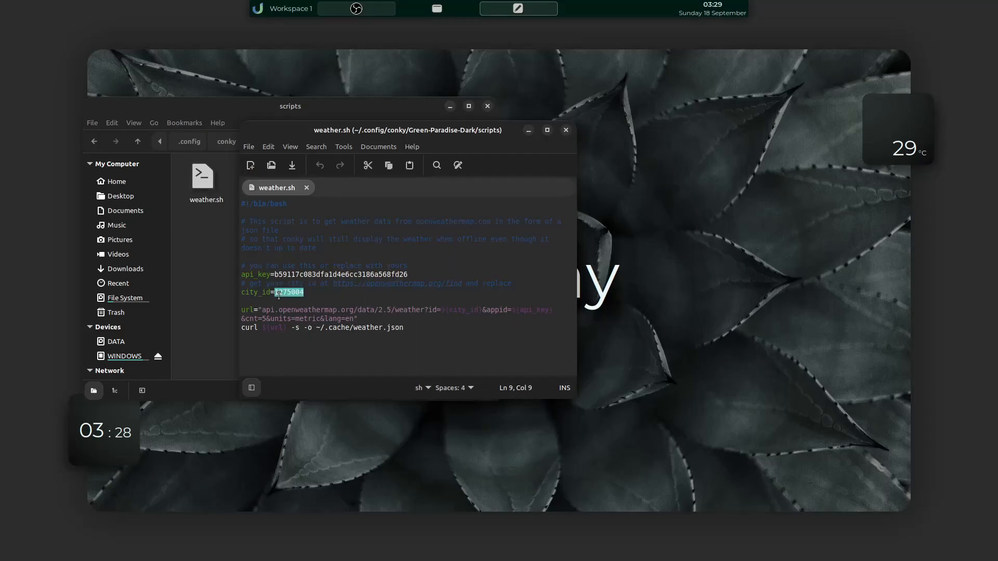
pyautogui.click(367, 283)
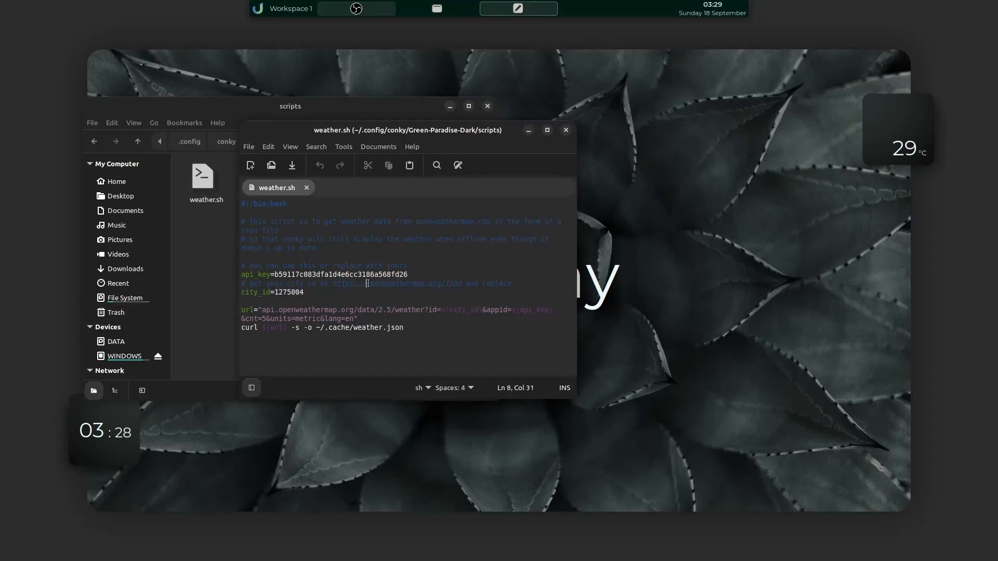
pyautogui.moveTo(335, 284); pyautogui.dragTo(463, 285)
pyautogui.rightClick(449, 281)
pyautogui.click(464, 320)
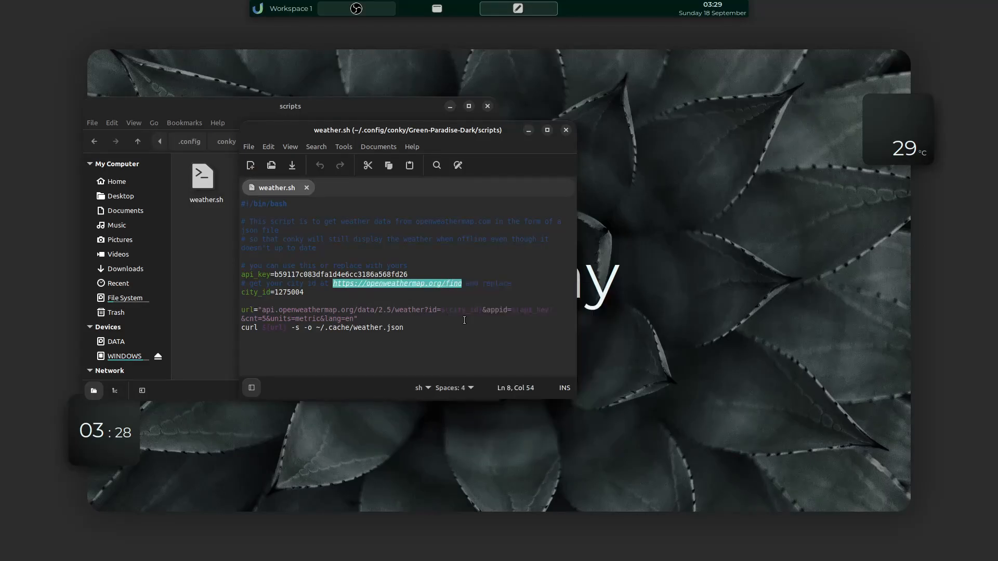
pyautogui.moveTo(375, 59); pyautogui.dragTo(677, 72)
# Search OpenWeatherMap for kolkata and open the forecast page of the Kolkata, IN result
pyautogui.click(593, 229)
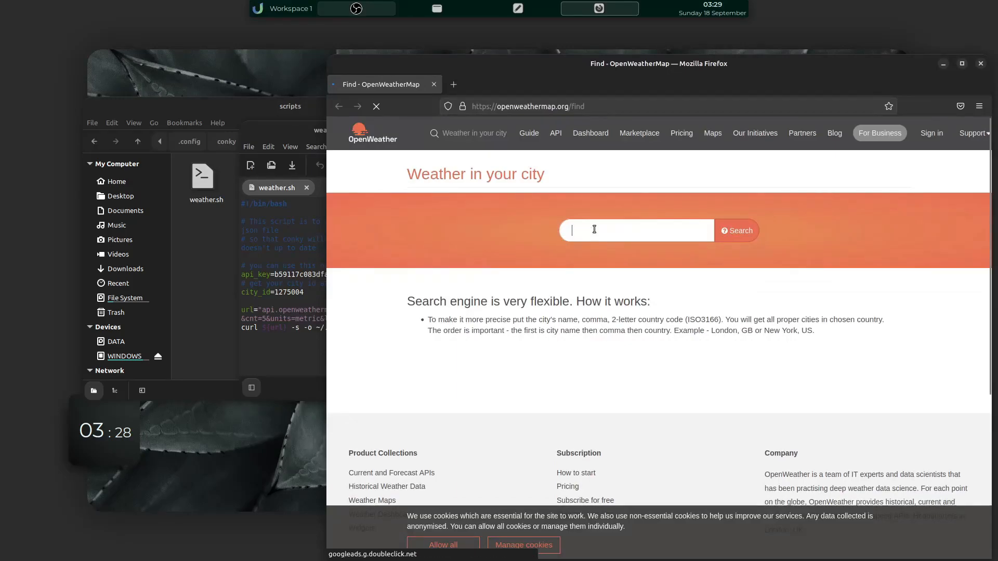
pyautogui.write('kolkata')
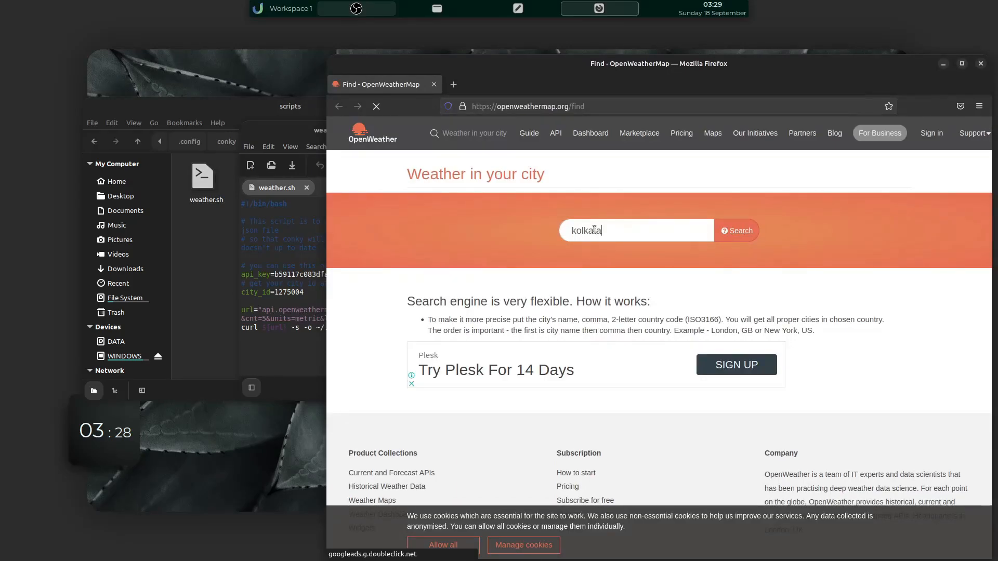
pyautogui.press('Return')
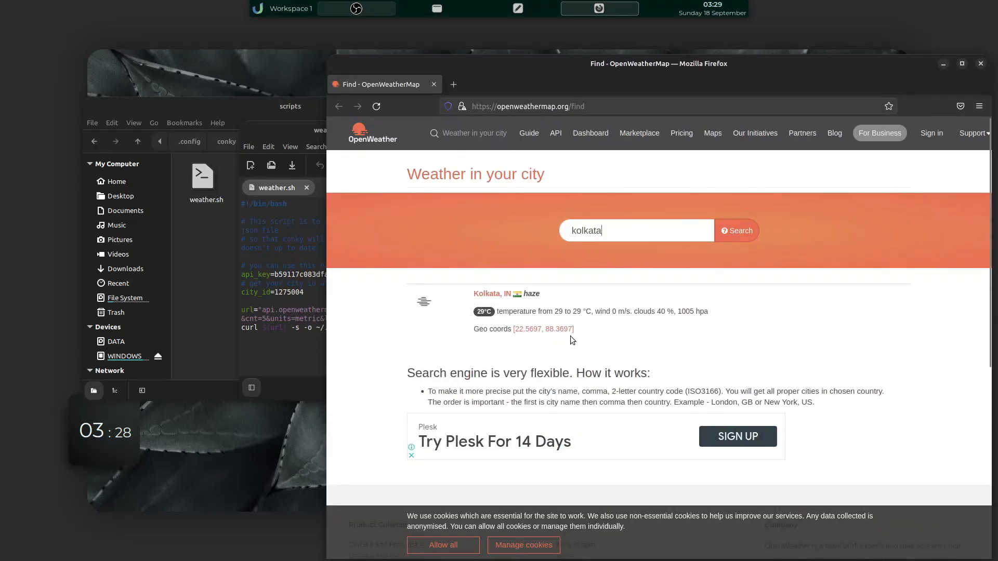
pyautogui.click(497, 295)
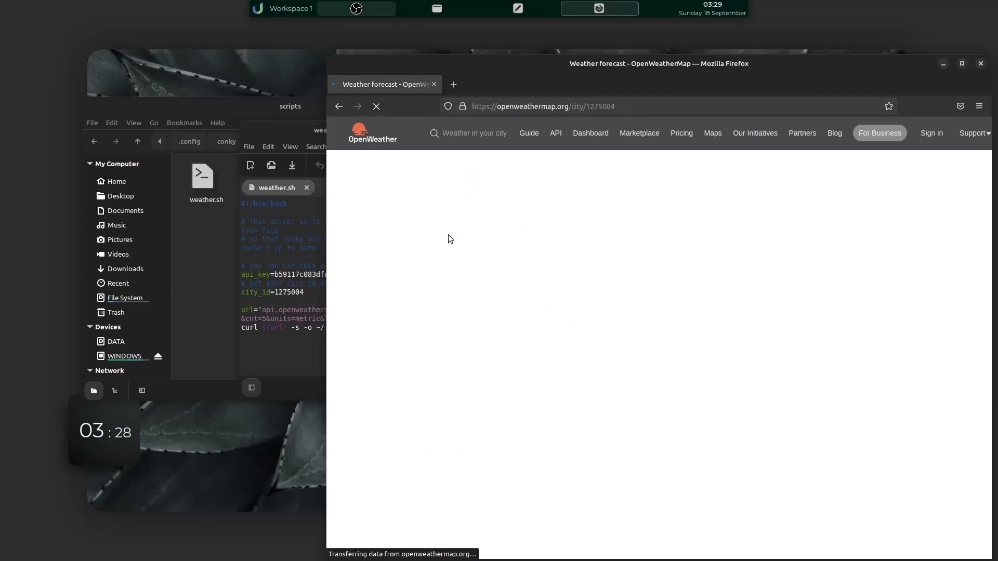
# Compare the city ID in the forecast page's address with city_id in weather.sh, check the desktop weather widget, and close the browser
pyautogui.doubleClick(603, 106)
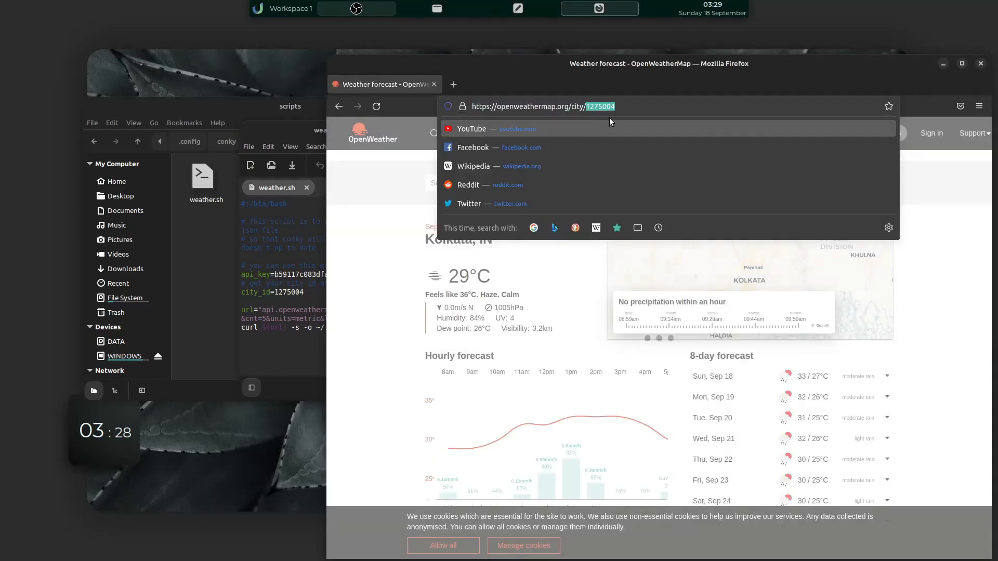
pyautogui.click(301, 293)
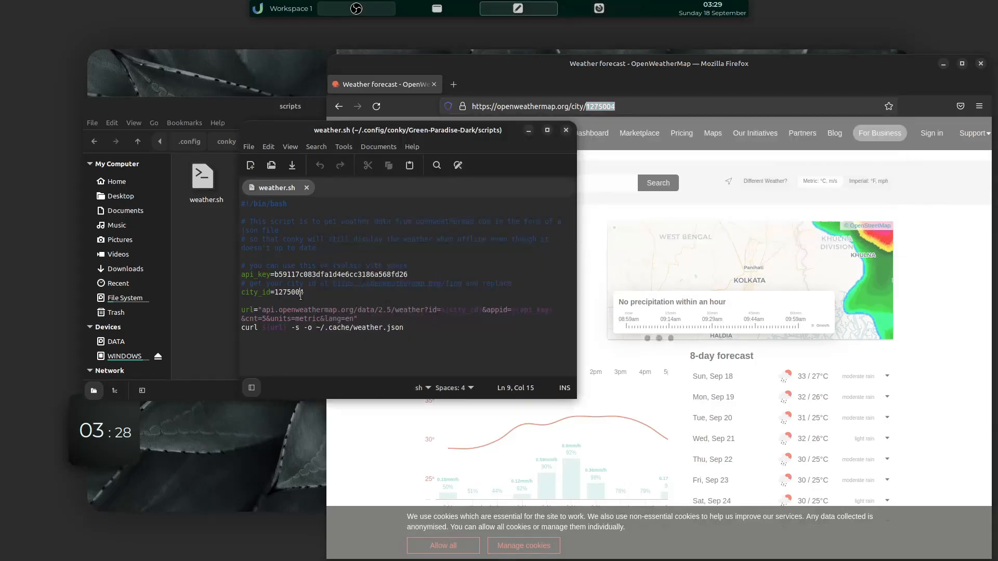
pyautogui.moveTo(686, 71); pyautogui.dragTo(300, 114)
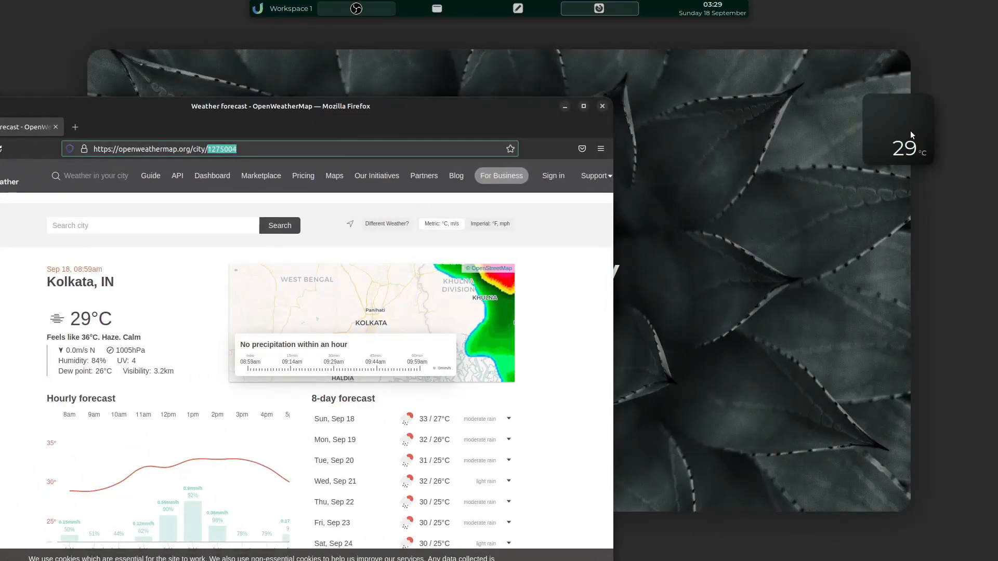
pyautogui.click(601, 107)
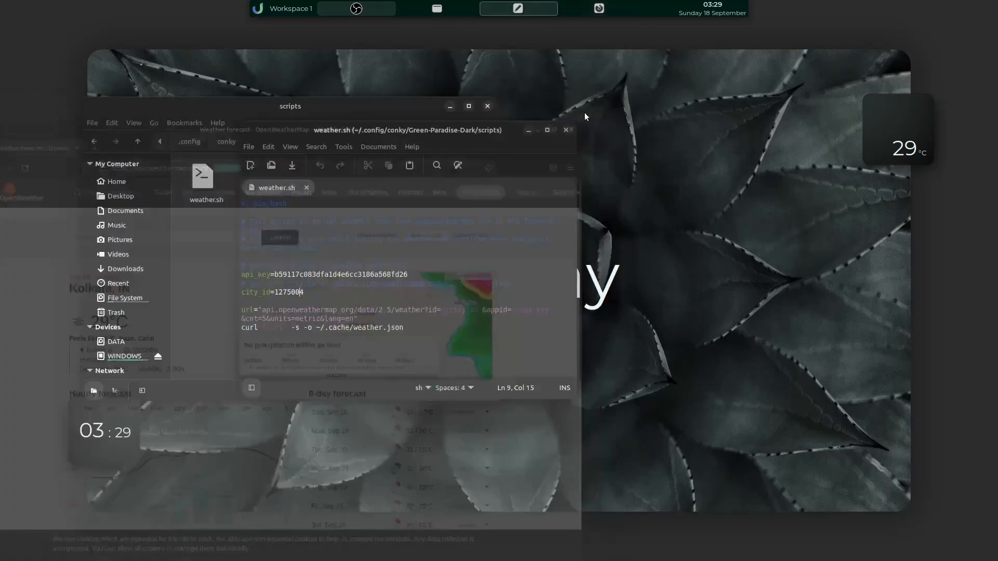